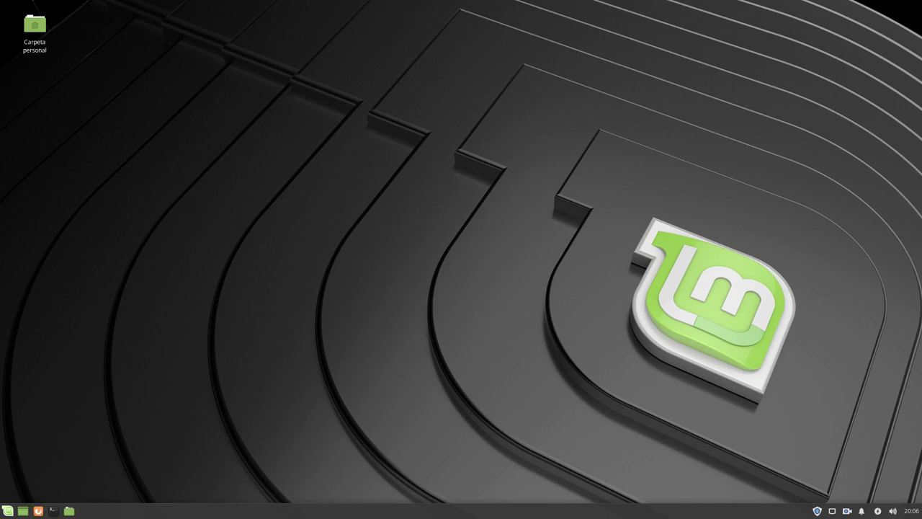
Step: Open a terminal and try to run screenfetch
left_click(53, 511)
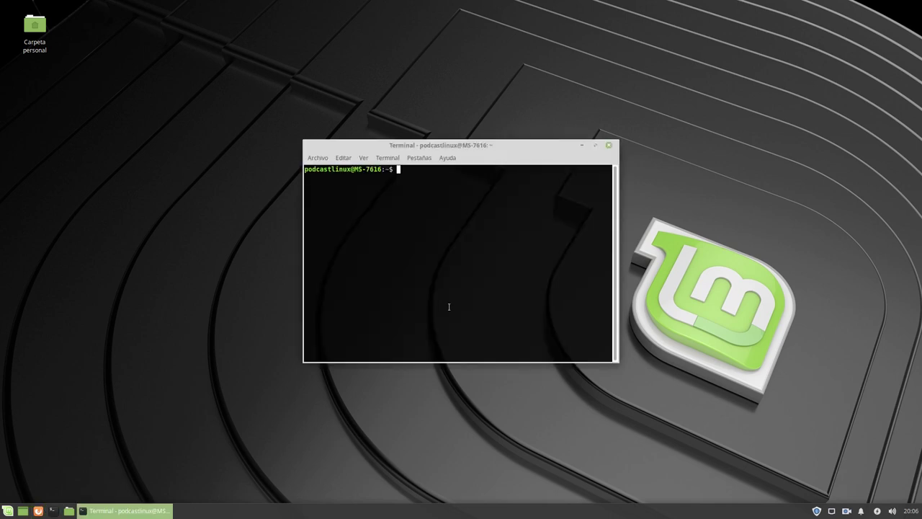
type("screenfetch")
key("Return")
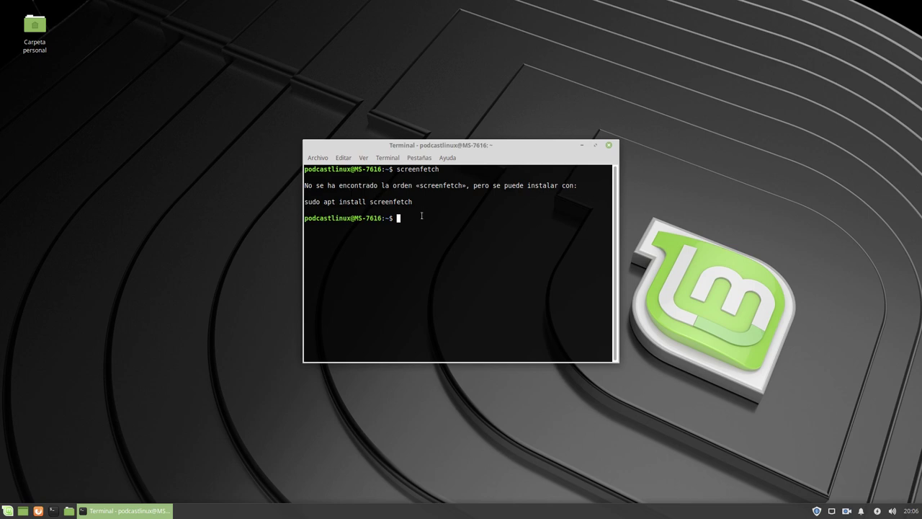
Step: Copy the suggested command "sudo apt install screenfetch", paste it at the prompt and run it, authorizing with the account password
triple_click(329, 202)
right_click(329, 202)
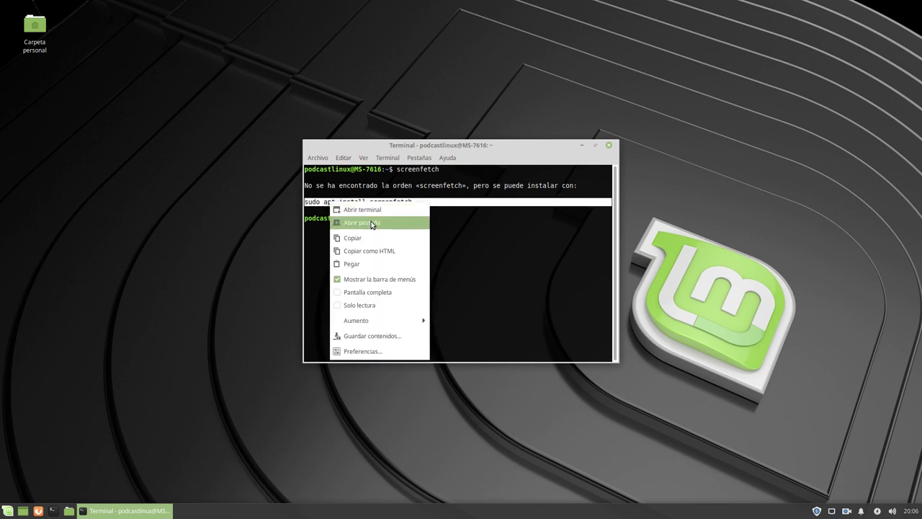
left_click(375, 264)
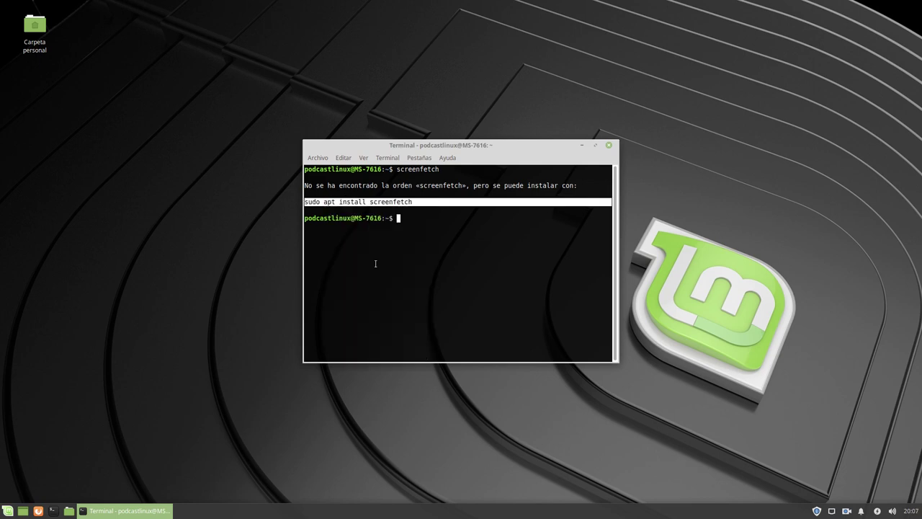
right_click(430, 228)
left_click(448, 285)
right_click(440, 220)
left_click(481, 280)
right_click(391, 196)
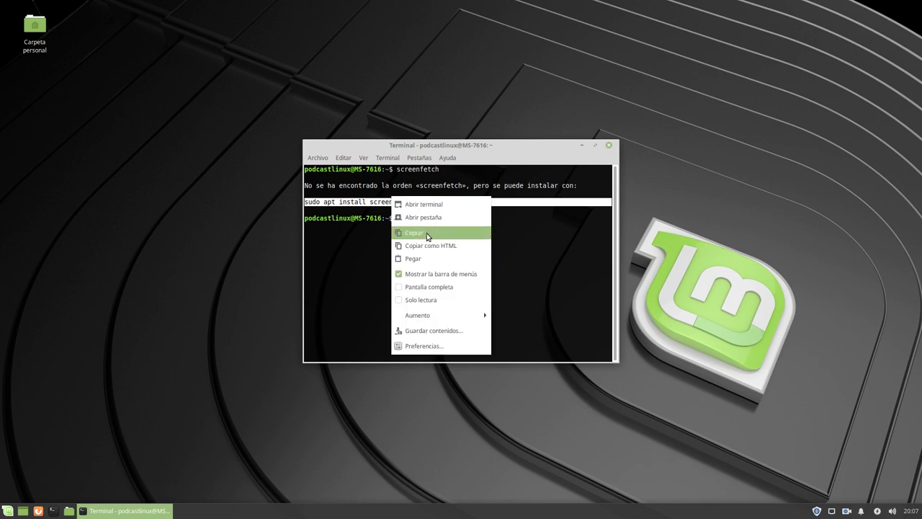
left_click(431, 233)
right_click(424, 218)
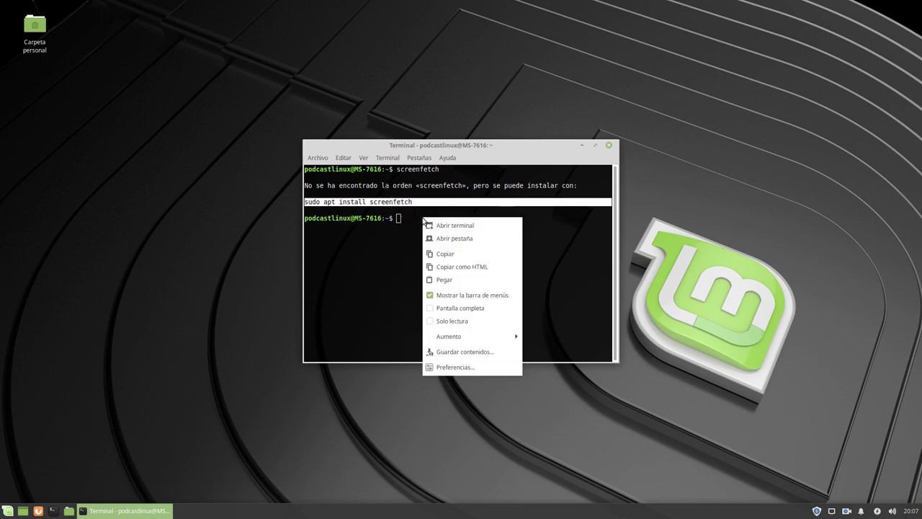
left_click(457, 279)
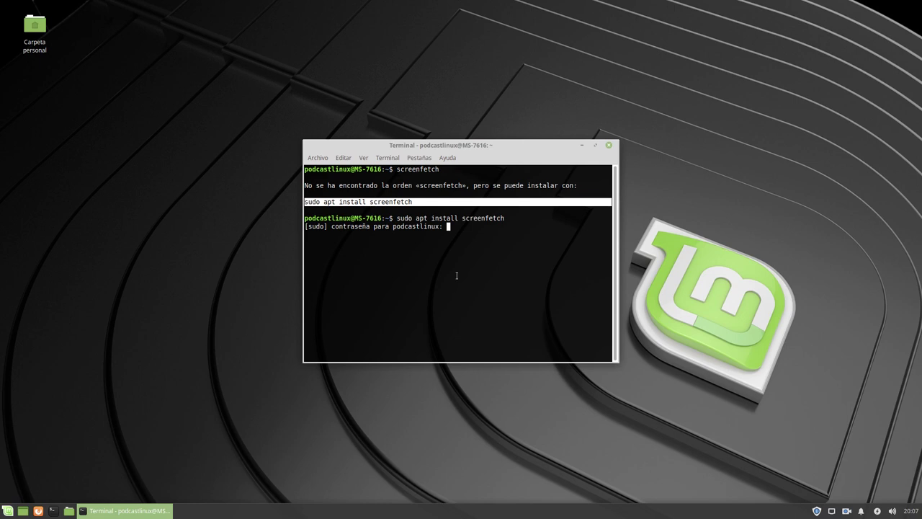
key("Return")
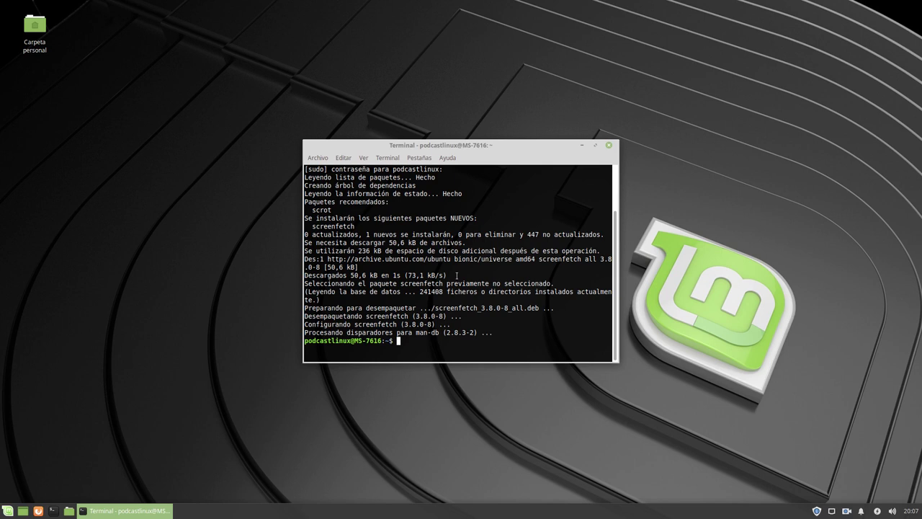
Step: Clear the terminal and rerun screenfetch from the command history to show the system information
key("ctrl+l")
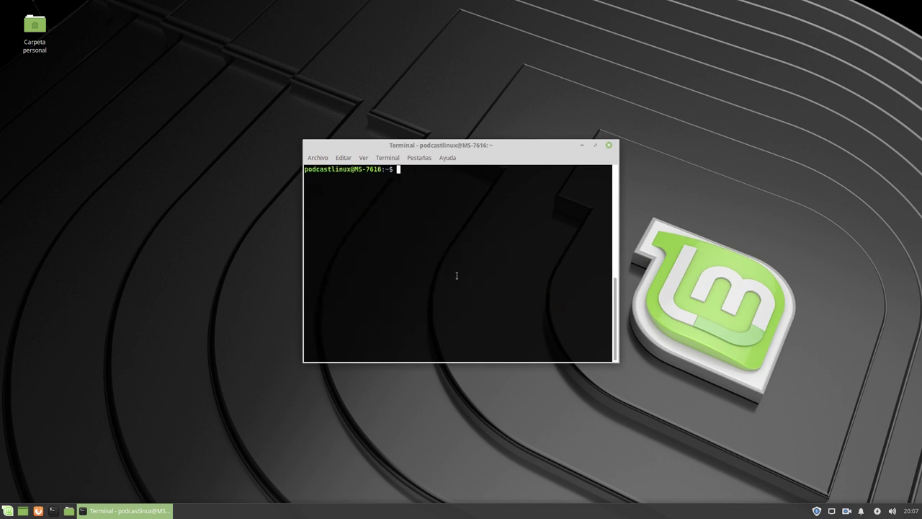
key("Up")
key("Up")
key("Return")
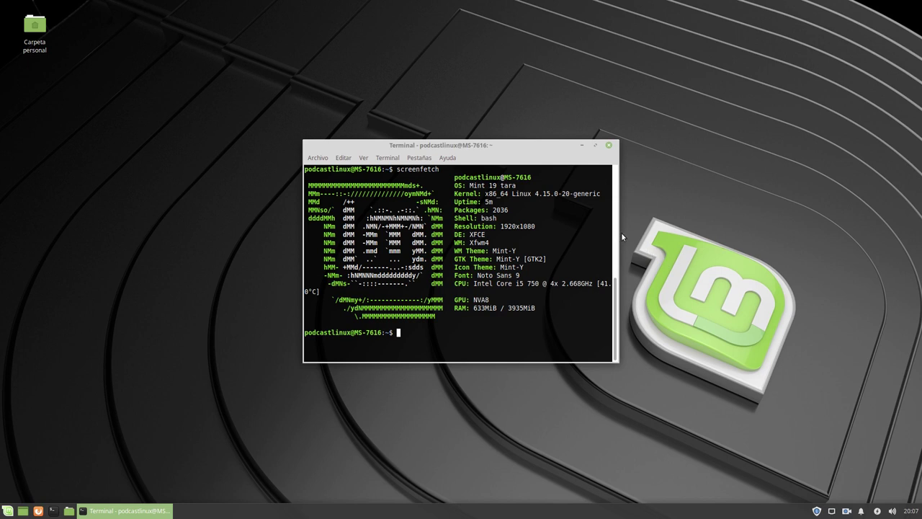
Step: Widen and reposition the terminal window to review the screenfetch system details, and close the terminal
left_click_drag(615, 232, 664, 232)
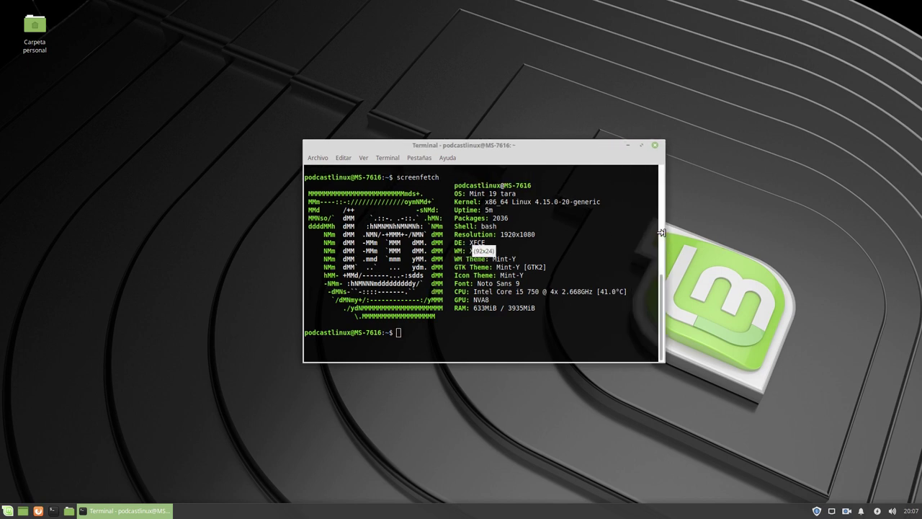
left_click_drag(523, 144, 466, 93)
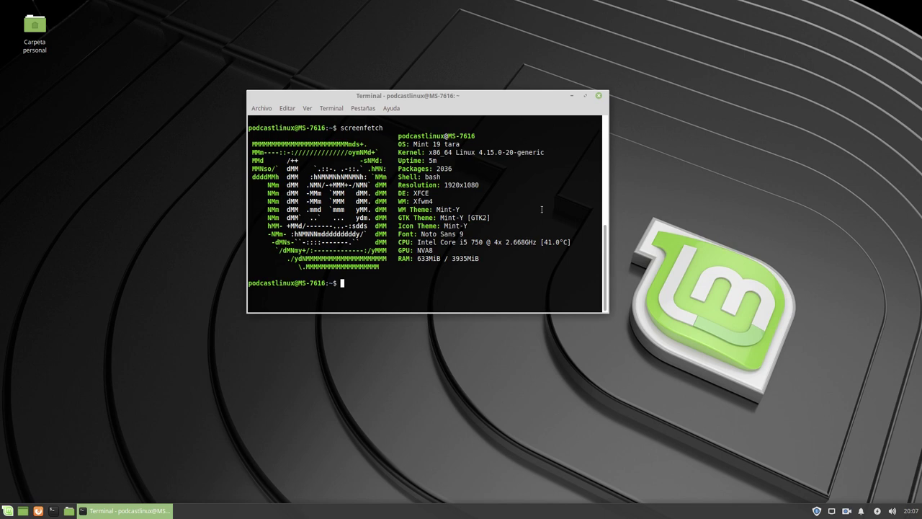
left_click_drag(425, 96, 394, 69)
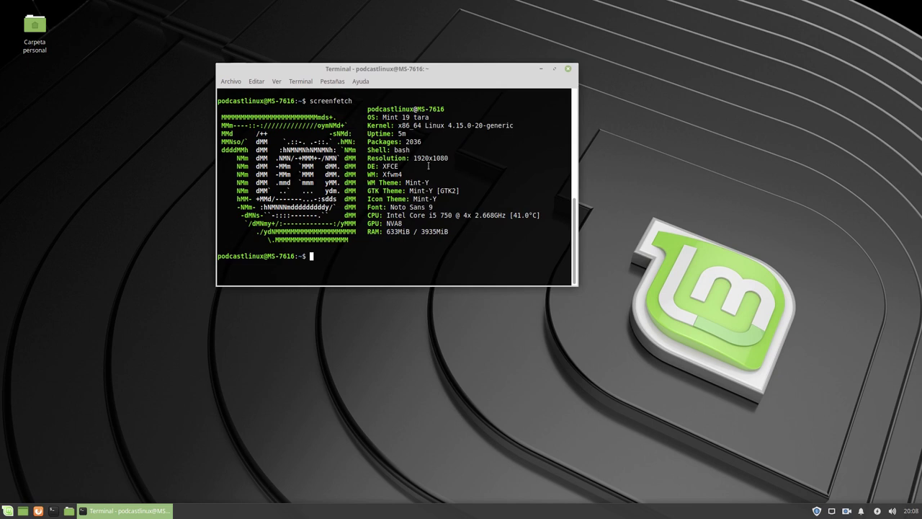
left_click(570, 70)
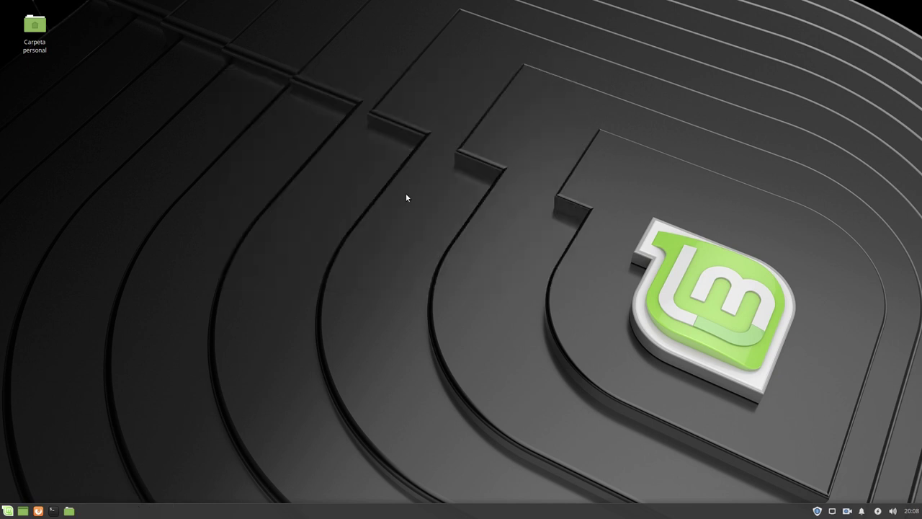
Step: Launch the system's driver manager (Administrador de controladores) and authenticate with the account password
left_click(7, 510)
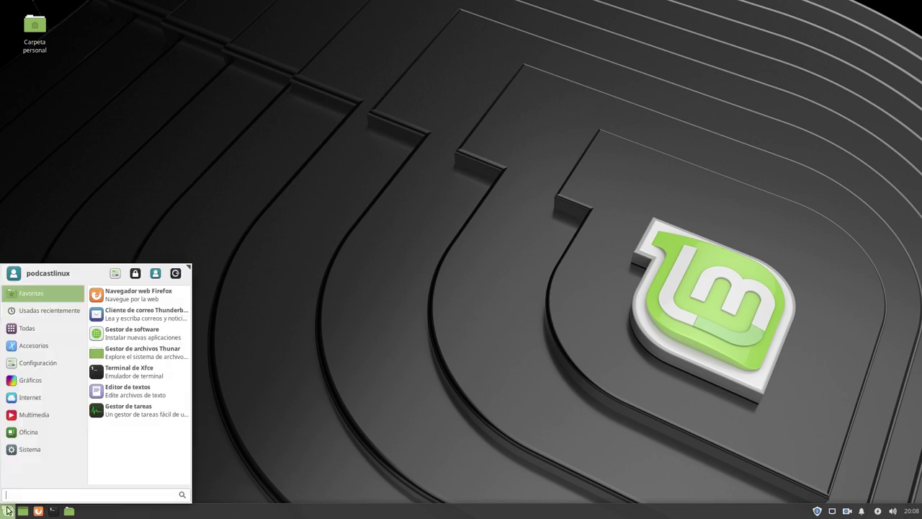
left_click(14, 451)
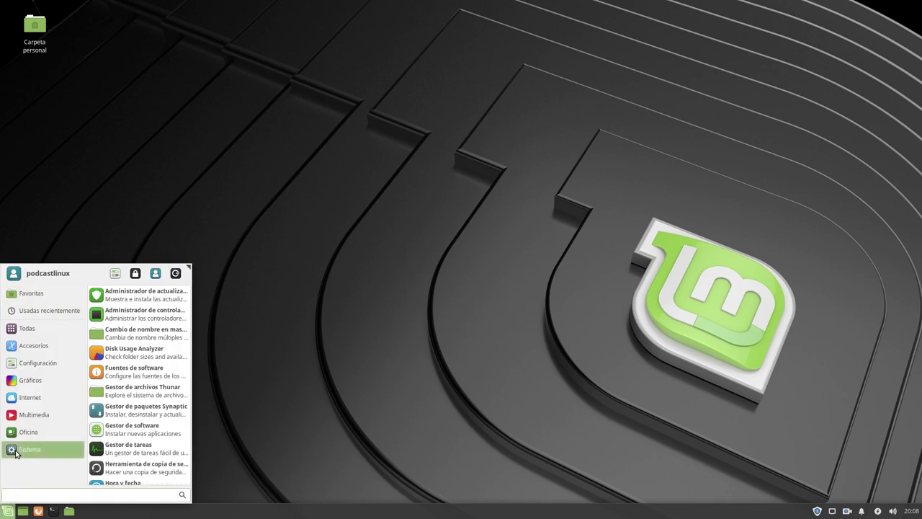
left_click(134, 317)
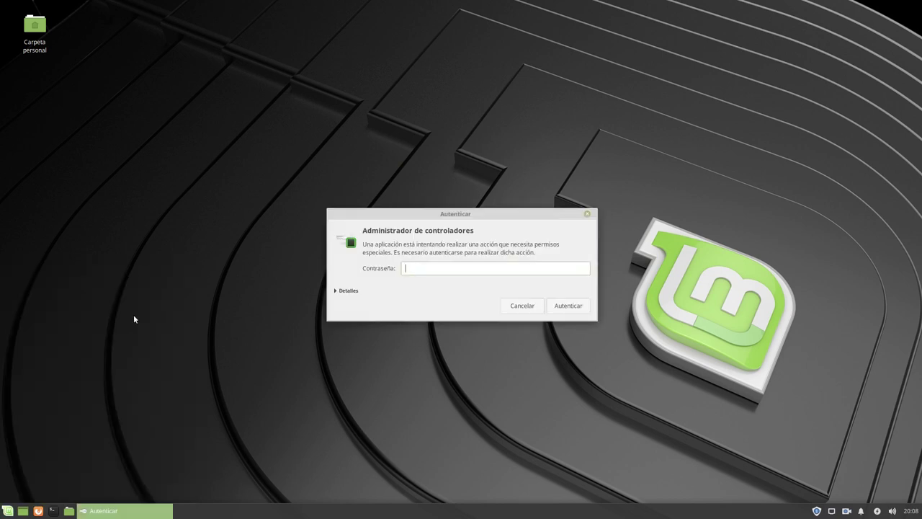
type("•••••••••••••••")
key("Return")
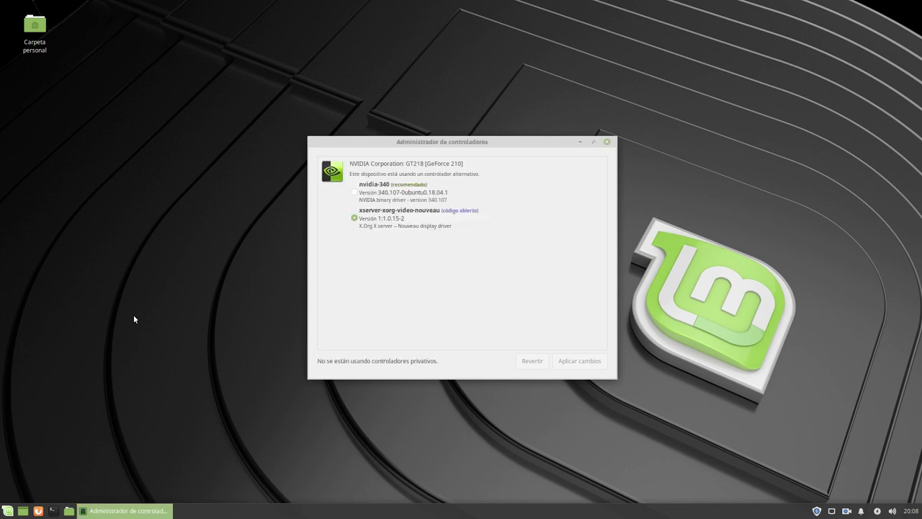
Step: Switch the NVIDIA graphics driver to the recommended nvidia-340, apply the change and move the driver manager window aside
left_click(354, 192)
left_click(580, 364)
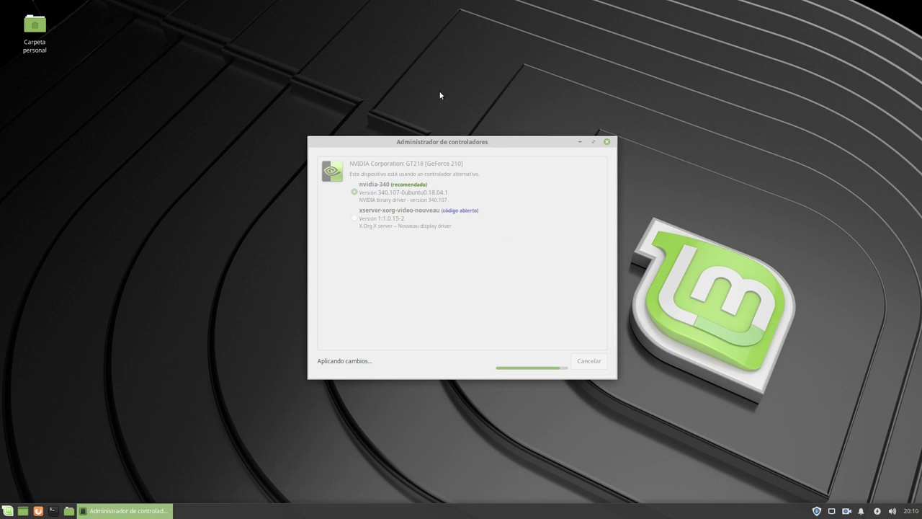
left_click_drag(460, 142, 201, 96)
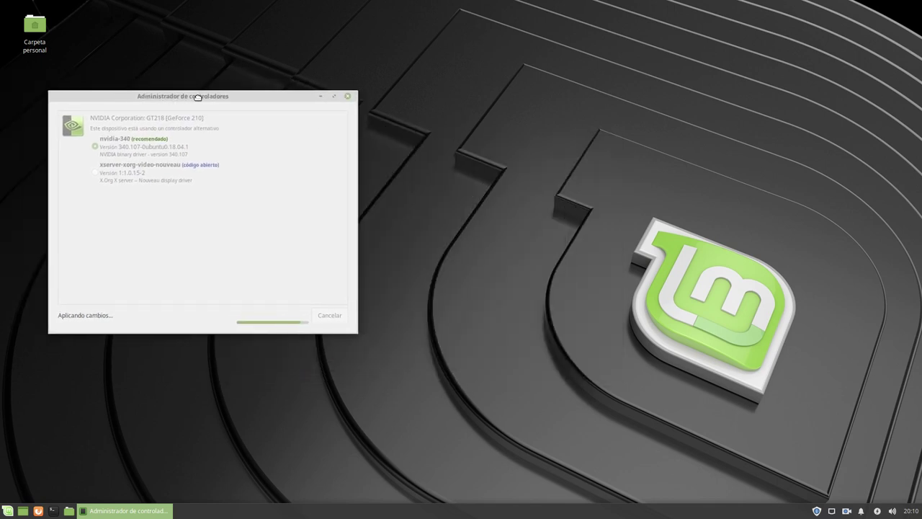
Step: Open the update manager beside the driver manager, accept its welcome page and dismiss the system snapshot notice, cancelling the Timeshift authentication
left_click(817, 511)
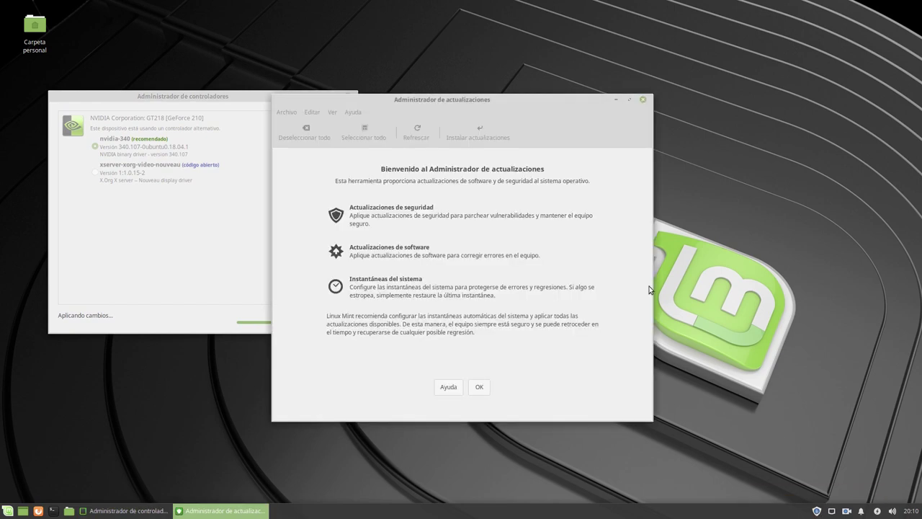
left_click_drag(480, 96, 584, 98)
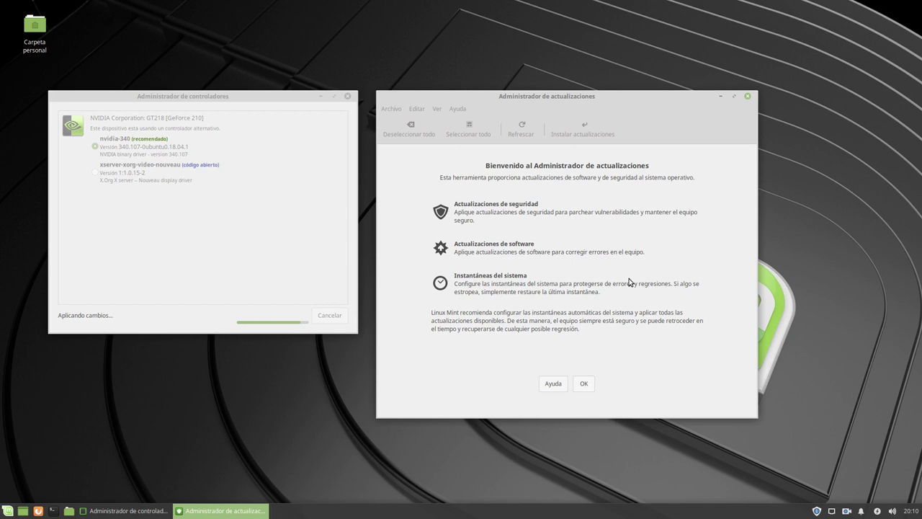
left_click(587, 383)
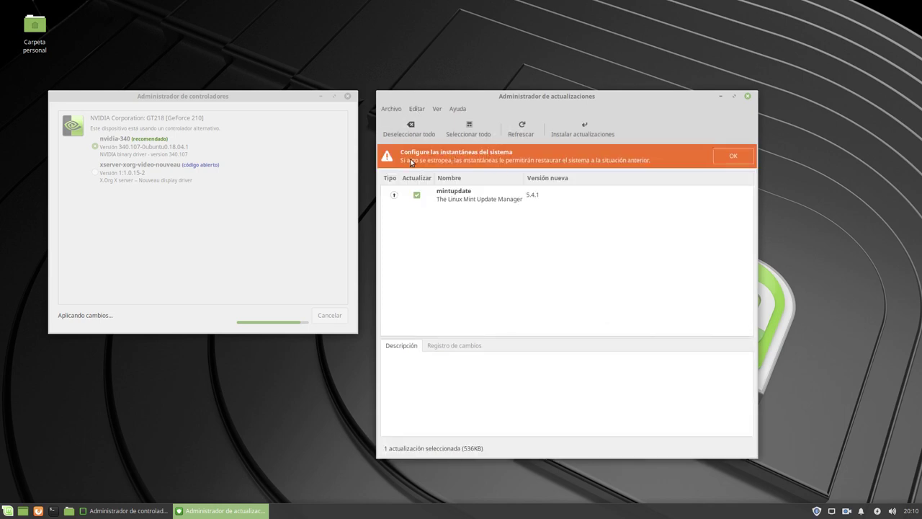
left_click(734, 156)
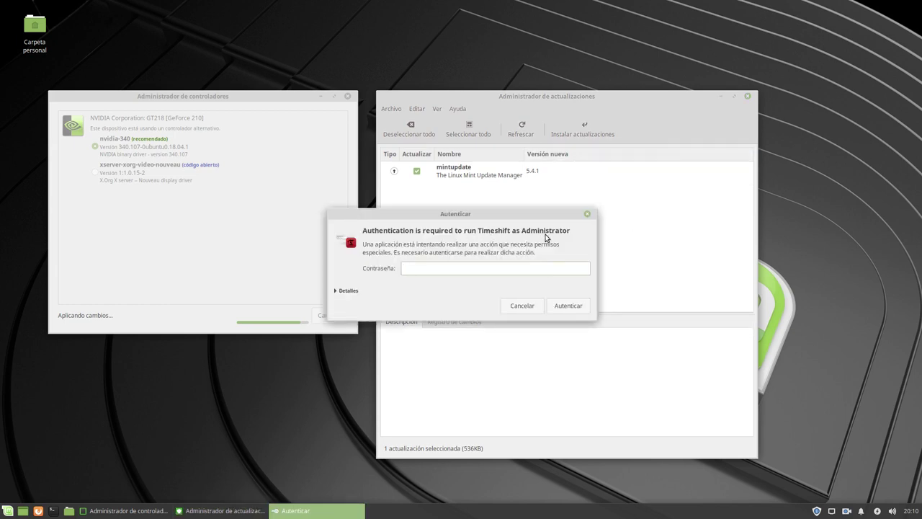
left_click(529, 305)
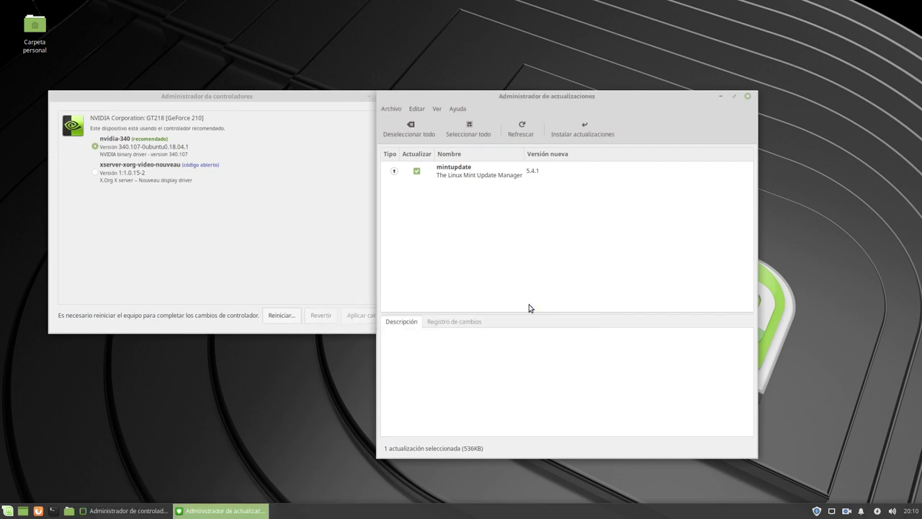
Step: Close the driver manager without restarting and install the mintupdate 5.4.1 update, authorizing with the account password
left_click(205, 185)
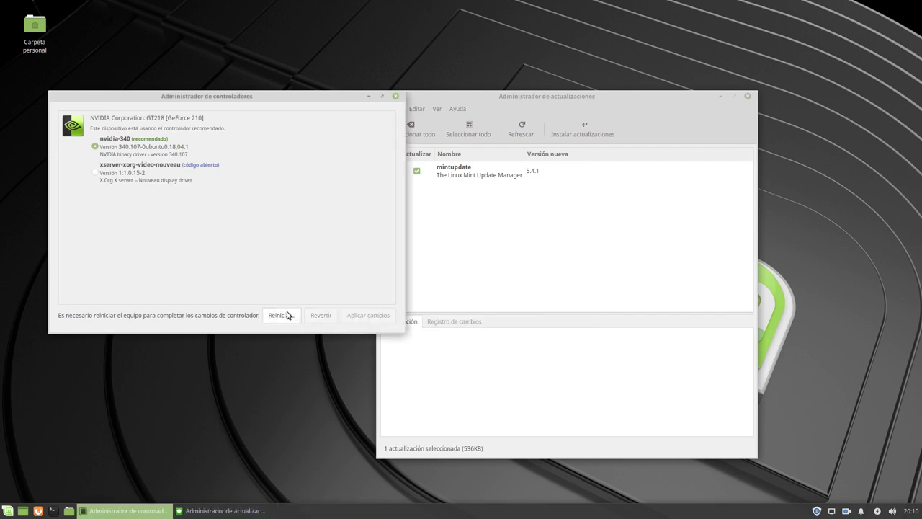
left_click(394, 96)
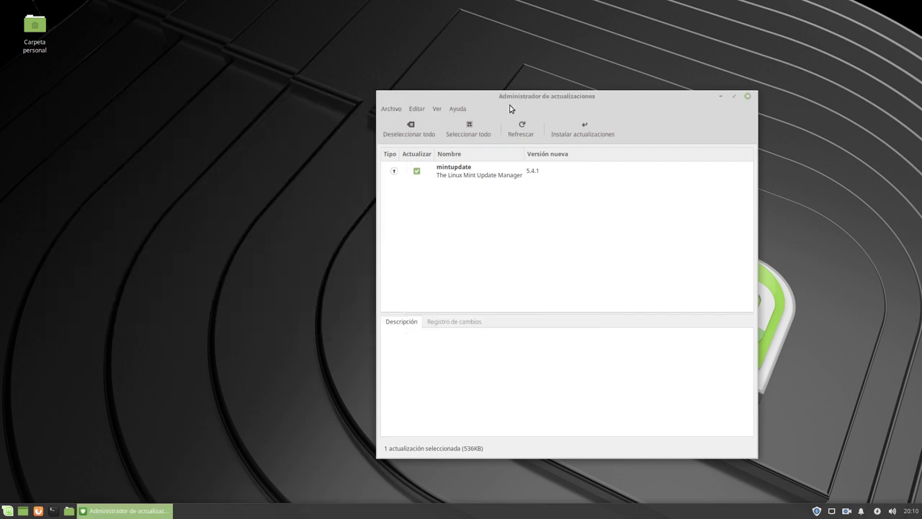
left_click(596, 131)
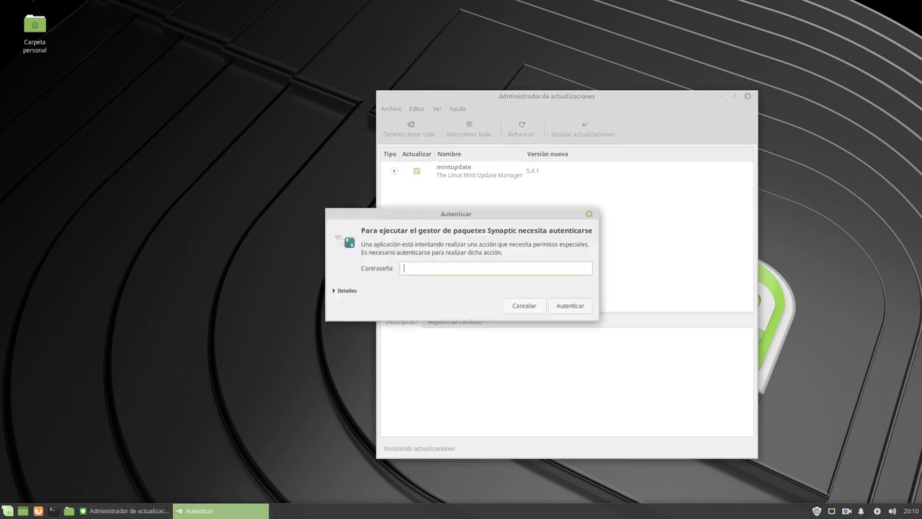
type("•••••••••••••••")
key("Return")
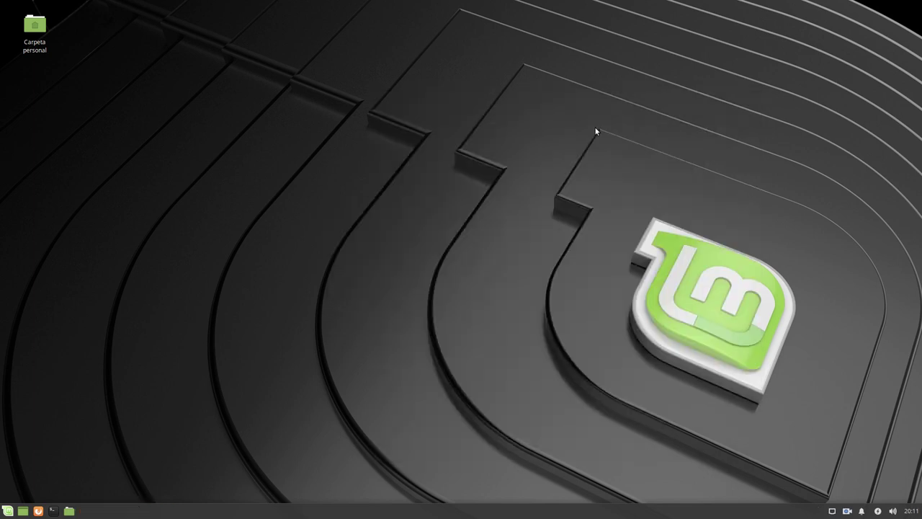
Step: Review the pending updates and install all of them, accepting the additional package changes and authorizing with the account password
left_click_drag(541, 175, 538, 94)
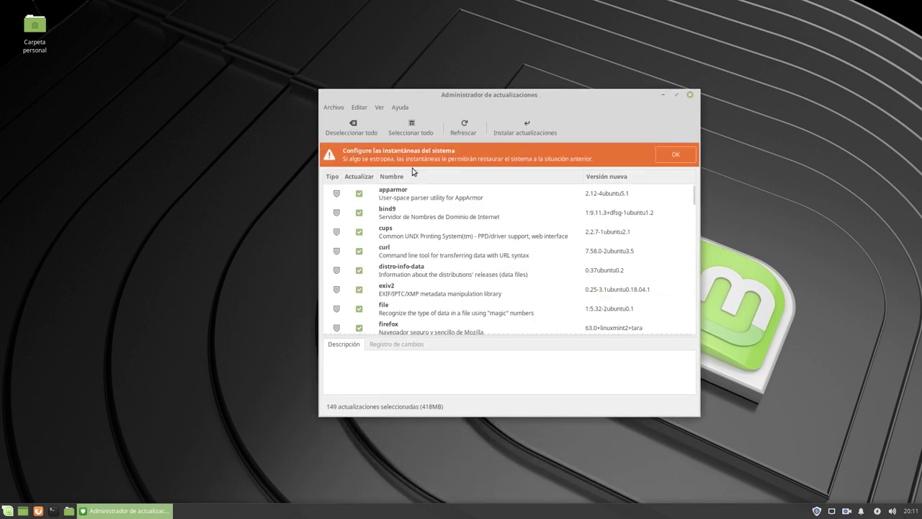
scroll(476, 258, "down", 10)
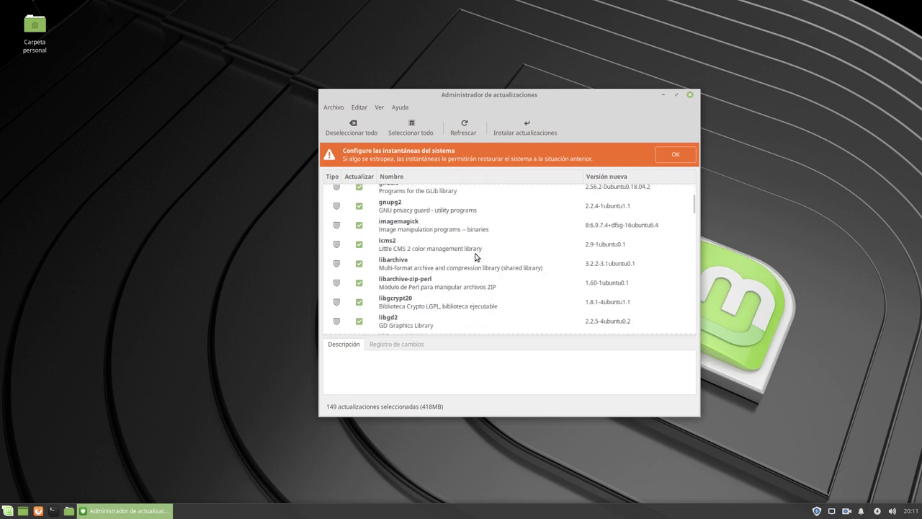
scroll(476, 257, "down", 10)
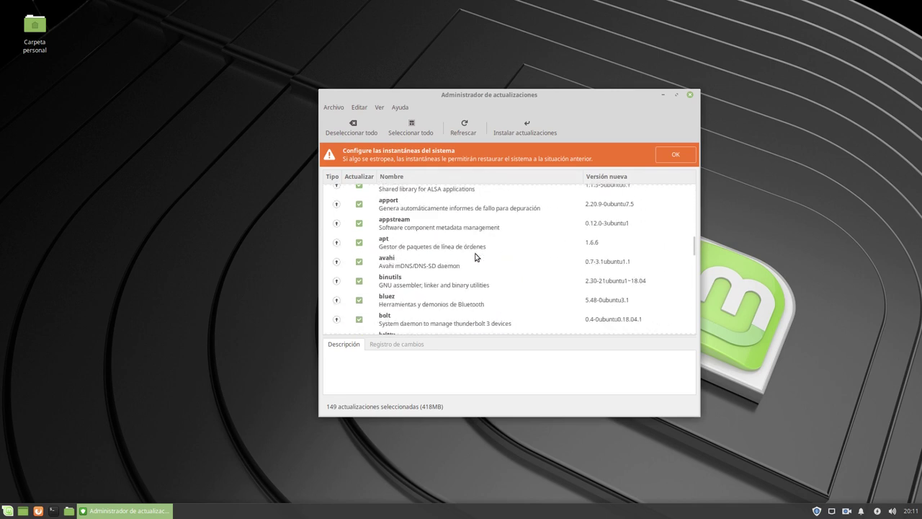
scroll(476, 257, "down", 10)
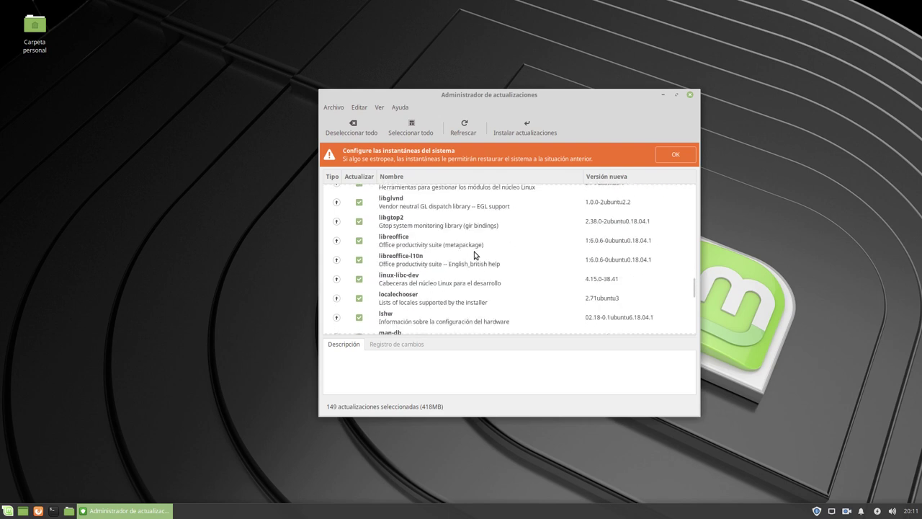
scroll(474, 255, "down", 10)
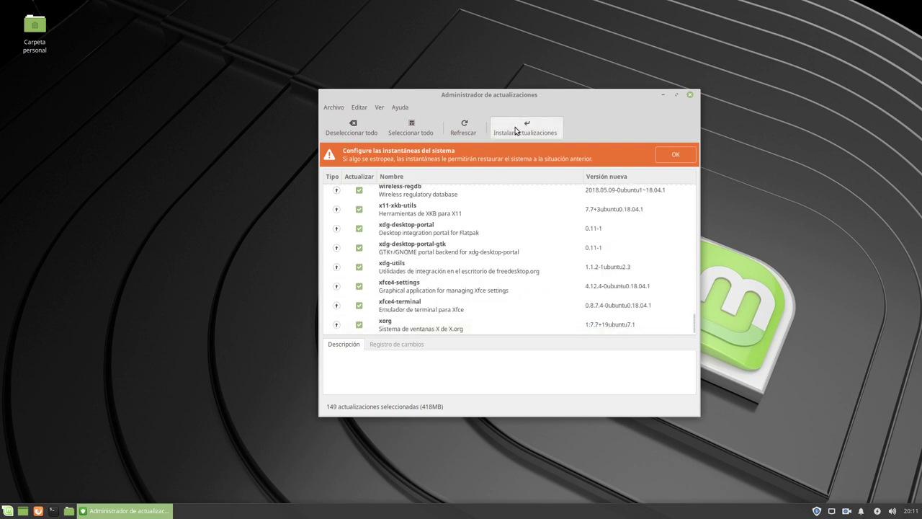
left_click(528, 127)
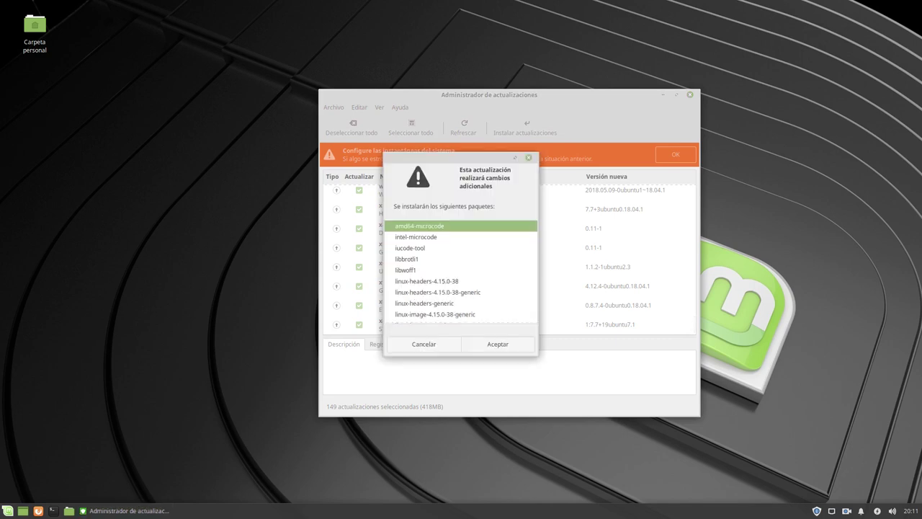
left_click(491, 346)
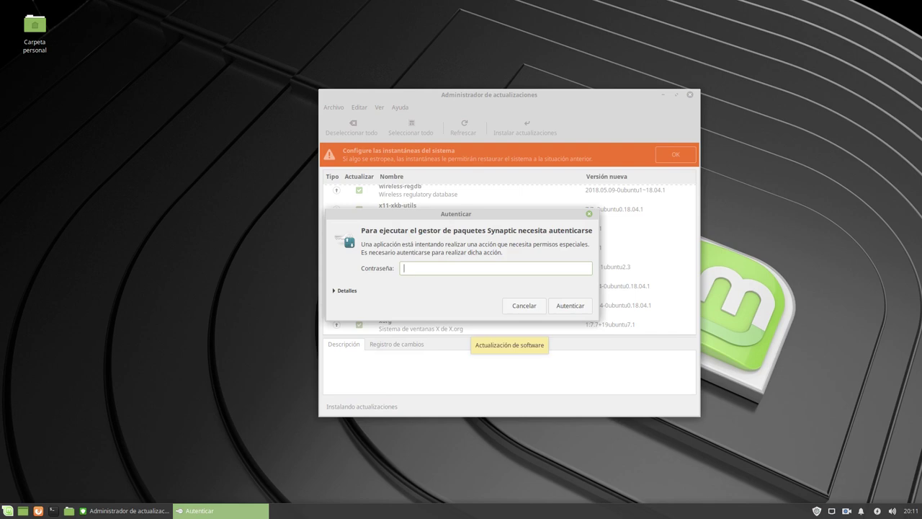
type("•••••••••••••••")
key("Return")
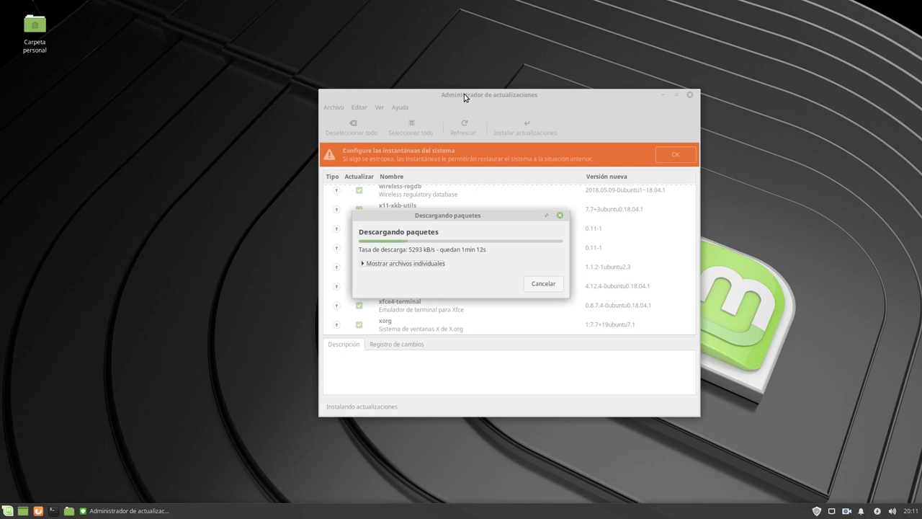
Step: Move the update manager and its download and installation progress dialogs aside to free the desktop
left_click_drag(464, 94, 603, 72)
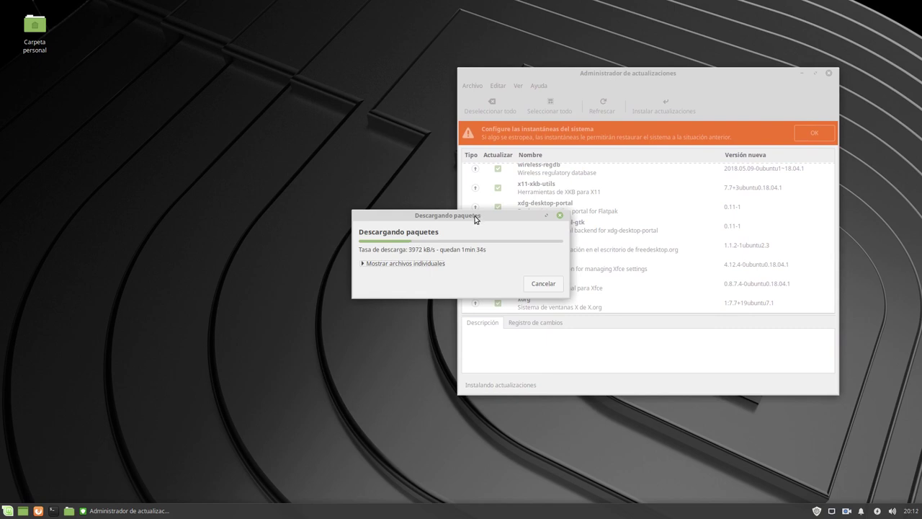
left_click_drag(475, 216, 654, 206)
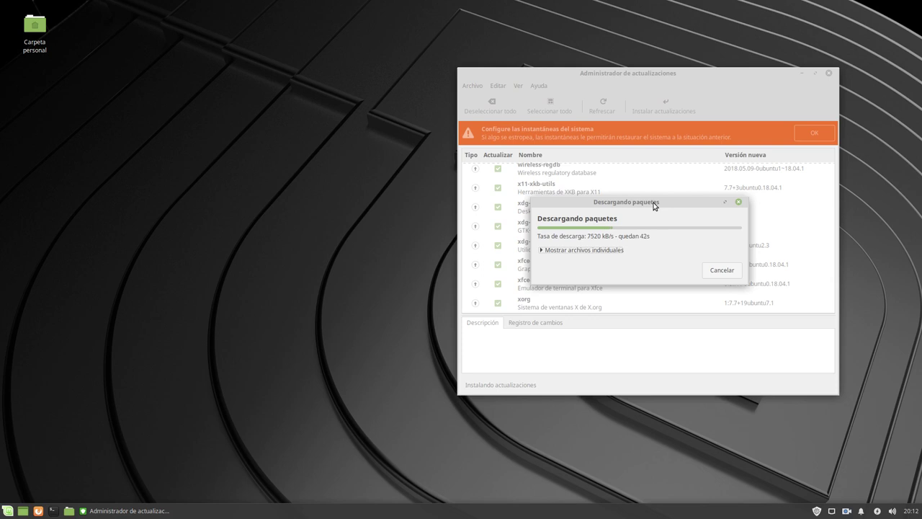
left_click_drag(654, 207, 654, 191)
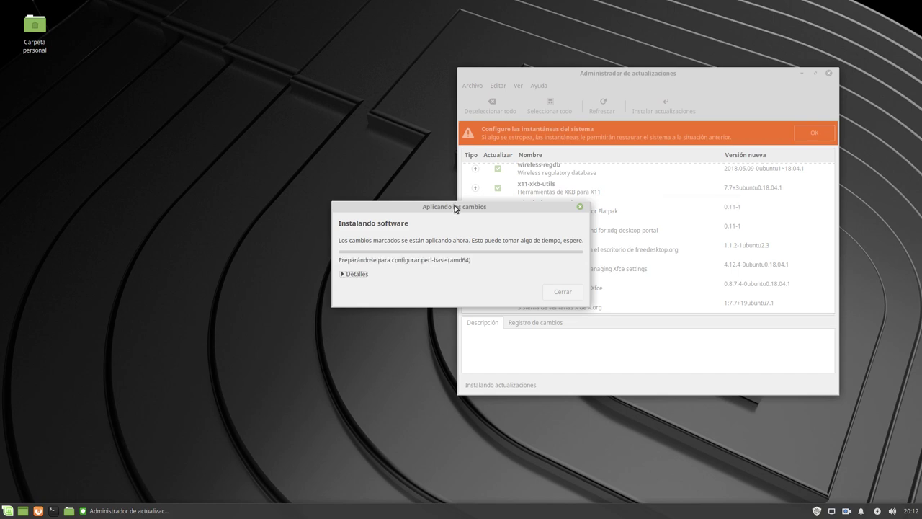
left_click_drag(454, 209, 631, 194)
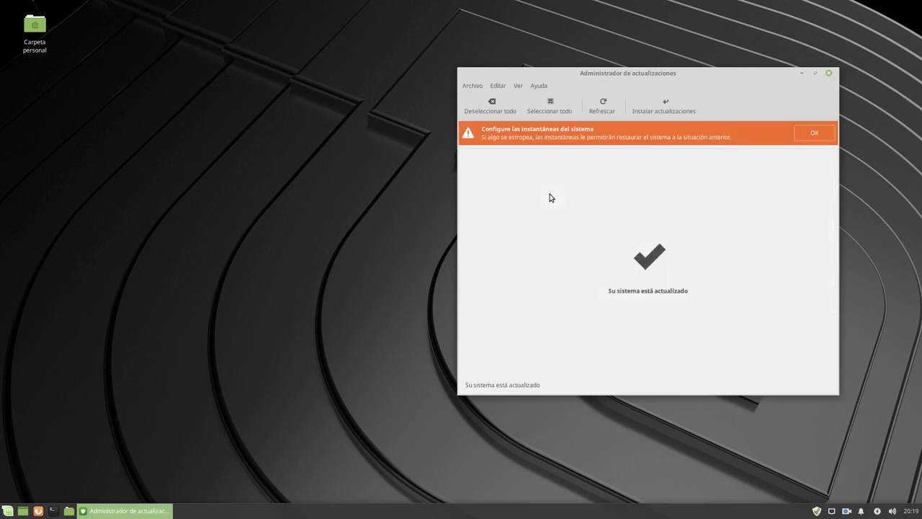
Step: Start the Timeshift setup from the snapshot notice, authenticate with the account password and accept the RSYNC snapshot type
left_click(813, 133)
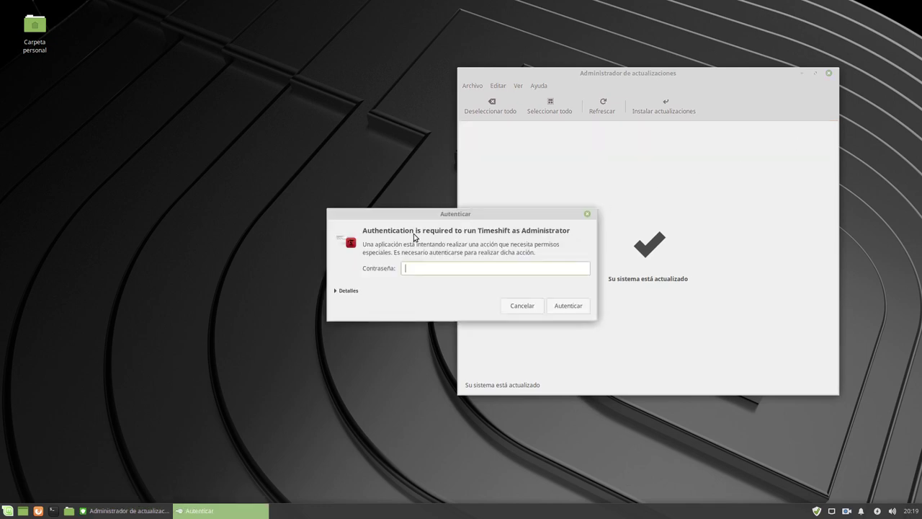
type("•••••••••••••••")
key("Return")
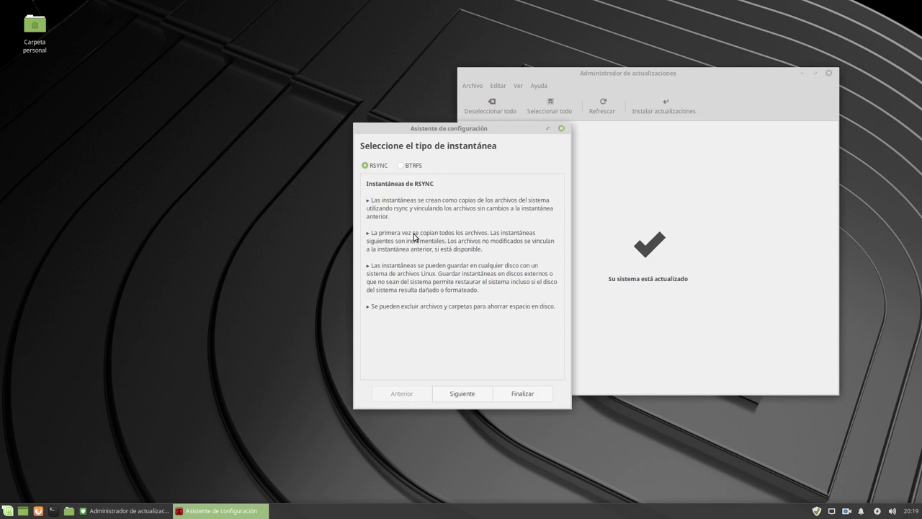
left_click_drag(438, 128, 233, 50)
left_click(261, 320)
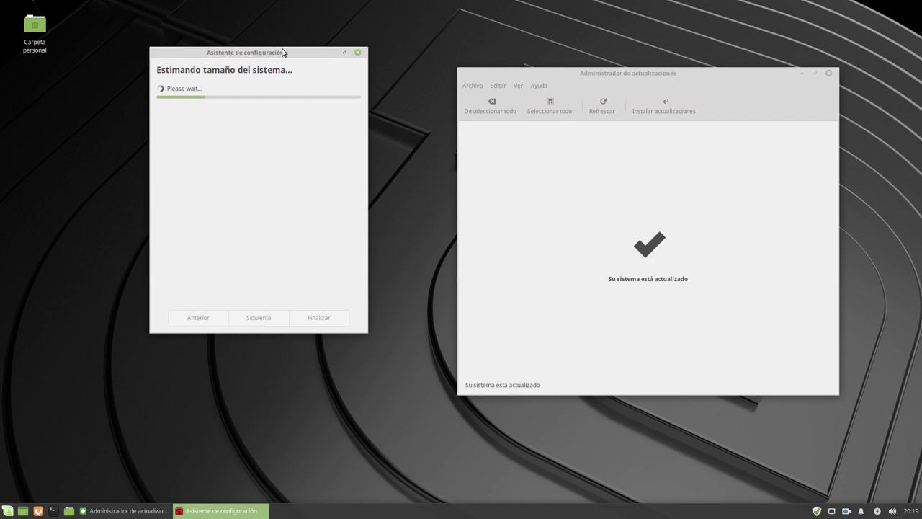
left_click_drag(283, 52, 359, 74)
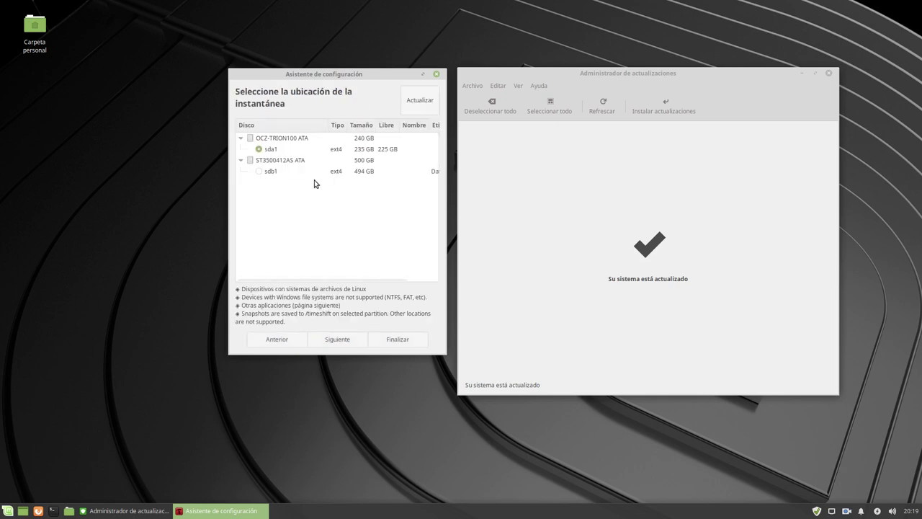
Step: Store the snapshots on sdb1 with the daily level (A diario), finish the wizard, and close Timeshift and the update manager
left_click(264, 173)
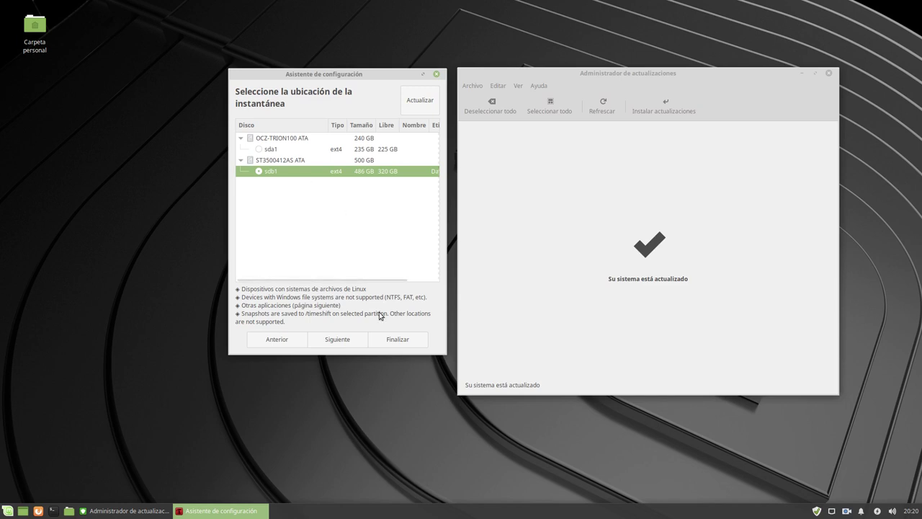
left_click(353, 339)
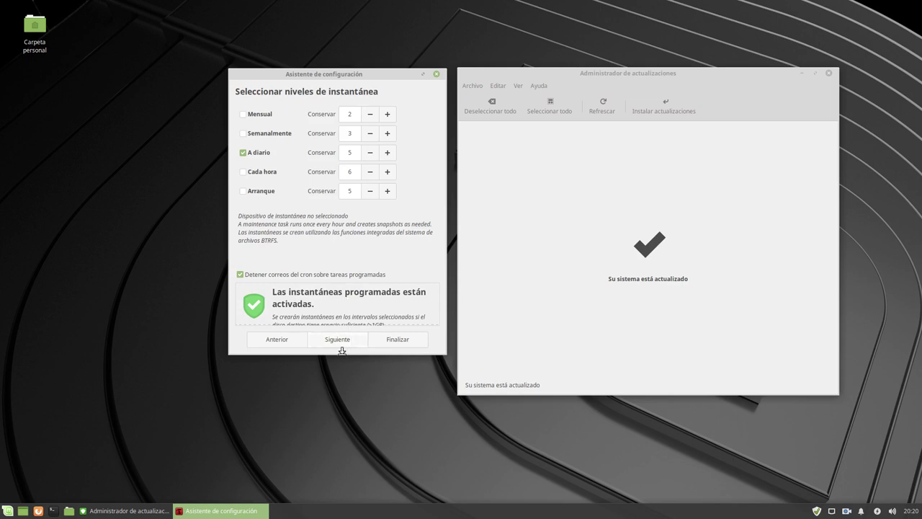
left_click(344, 343)
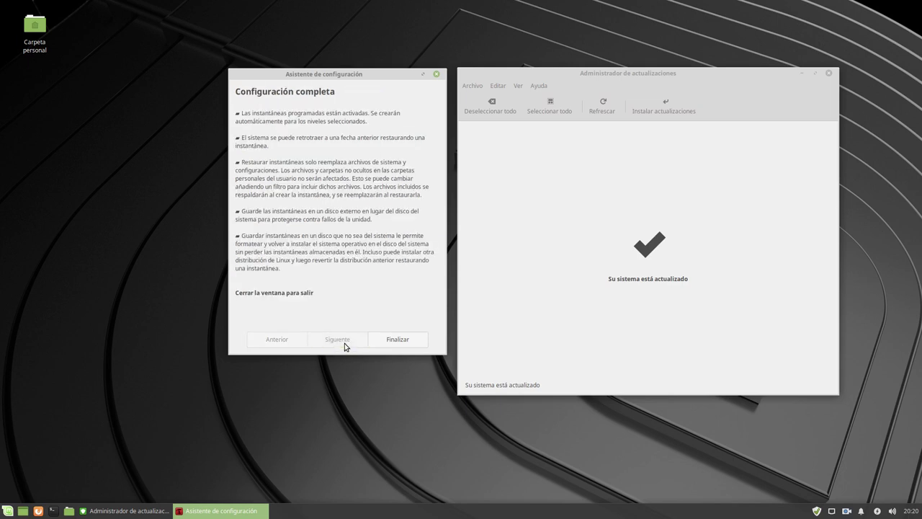
left_click(385, 345)
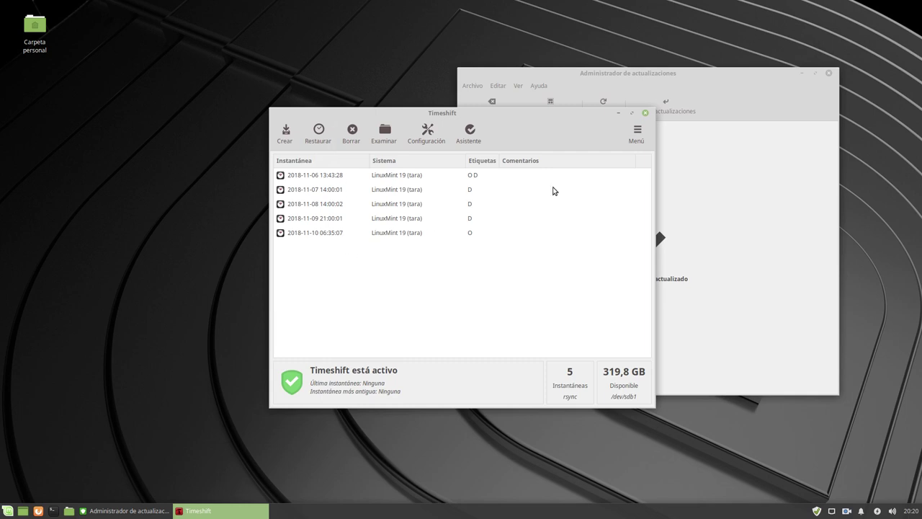
left_click(646, 113)
left_click(829, 73)
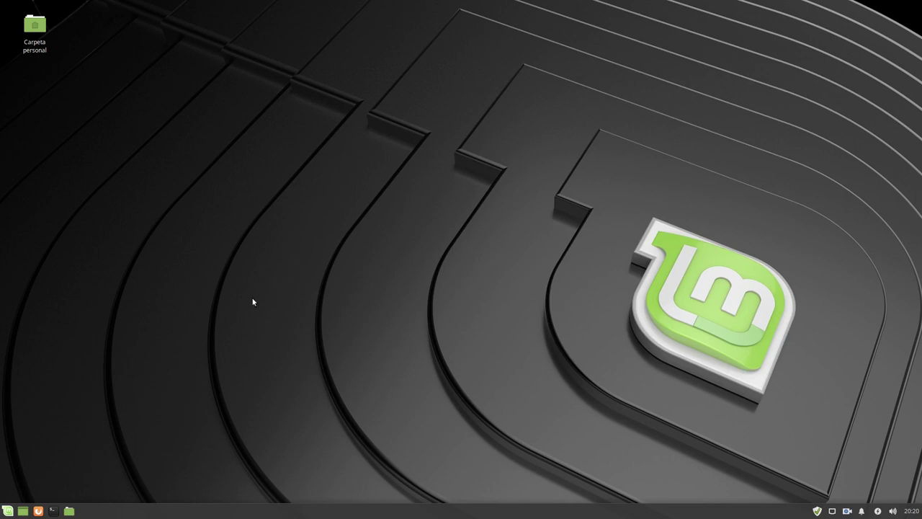
Step: Open the desktop settings, set the first backdrop with the silver Mint logo as wallpaper and move the window off the logo
right_click(298, 257)
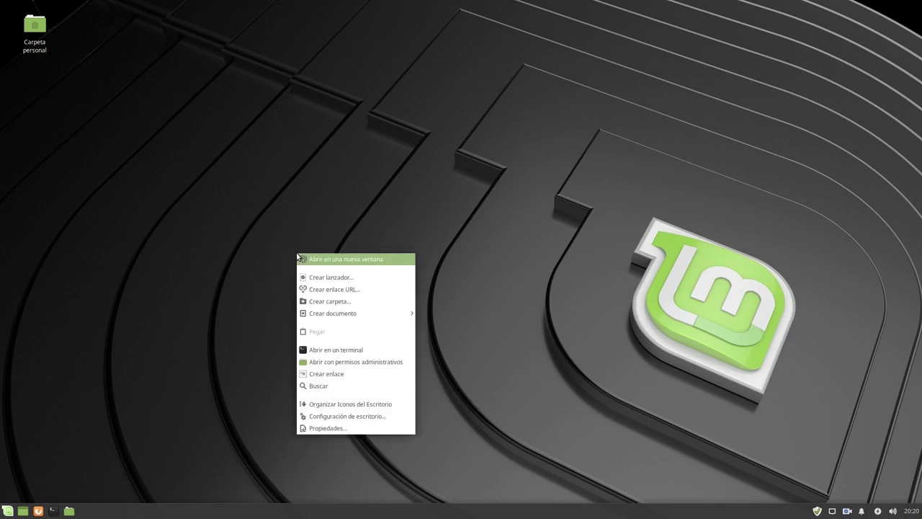
left_click(380, 416)
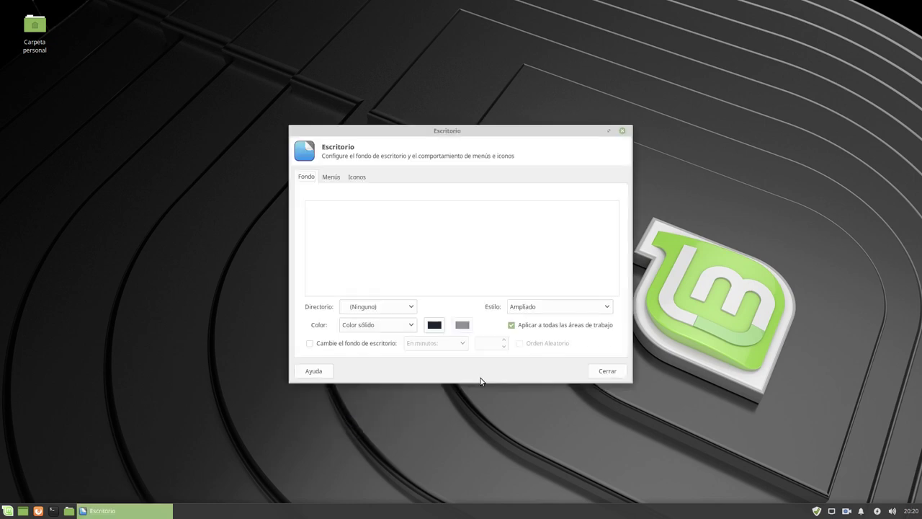
scroll(437, 226, "down", 2)
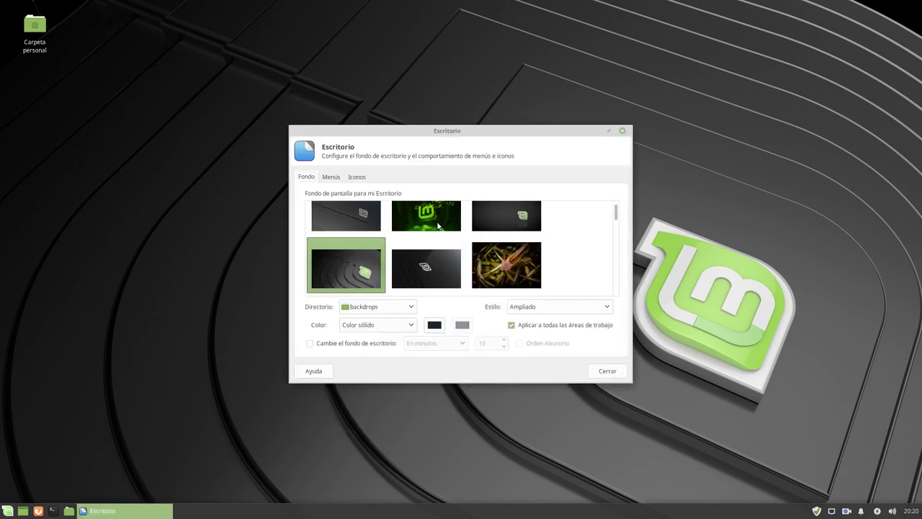
scroll(437, 226, "up", 2)
left_click(363, 232)
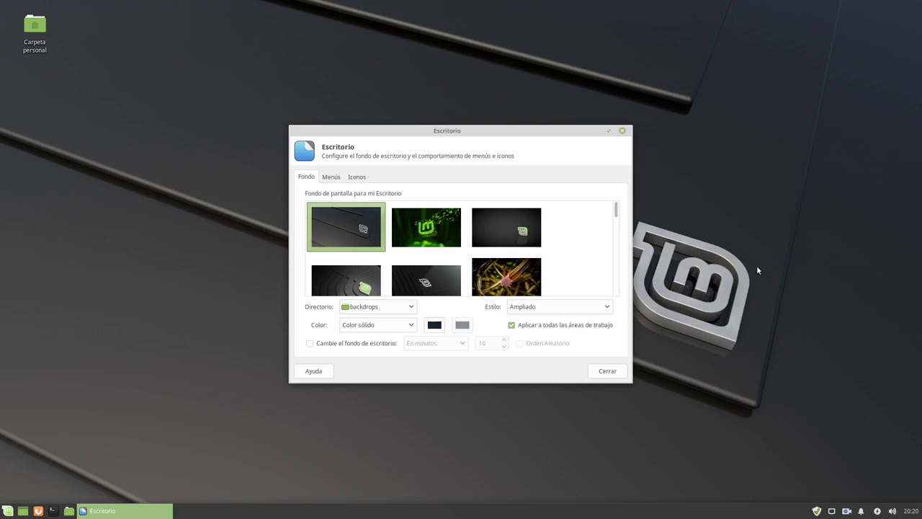
left_click_drag(516, 135, 432, 99)
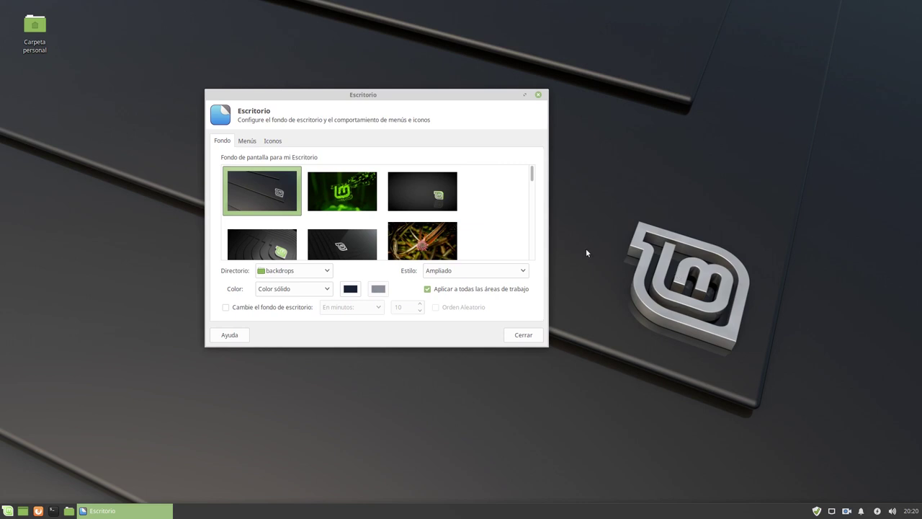
Step: Browse the remaining images in the backdrops folder and examine the desktop's menu options
scroll(450, 225, "down", 2)
scroll(450, 225, "down", 3)
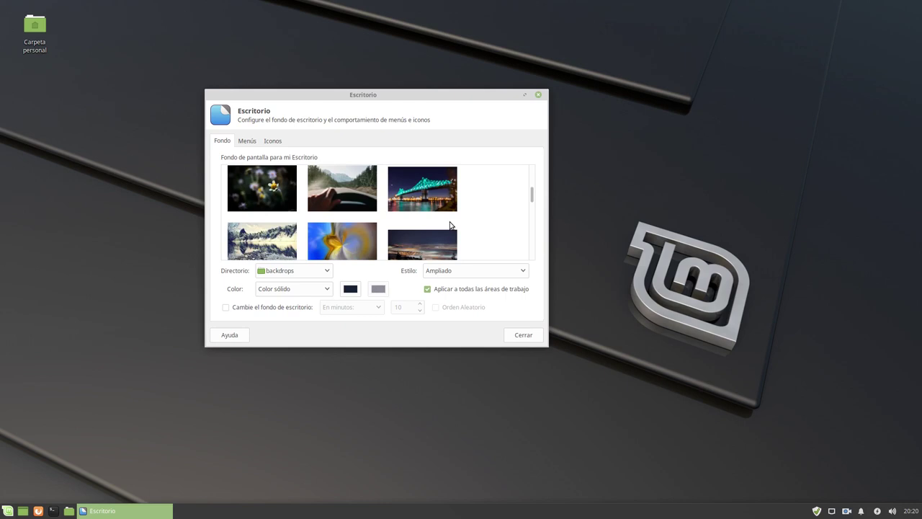
scroll(449, 226, "up", 1)
scroll(450, 226, "down", 12)
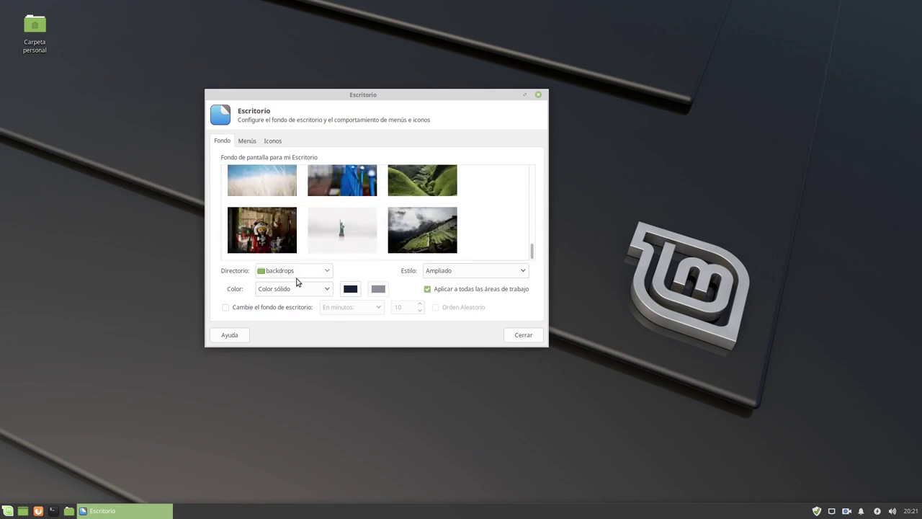
scroll(498, 208, "up", 10)
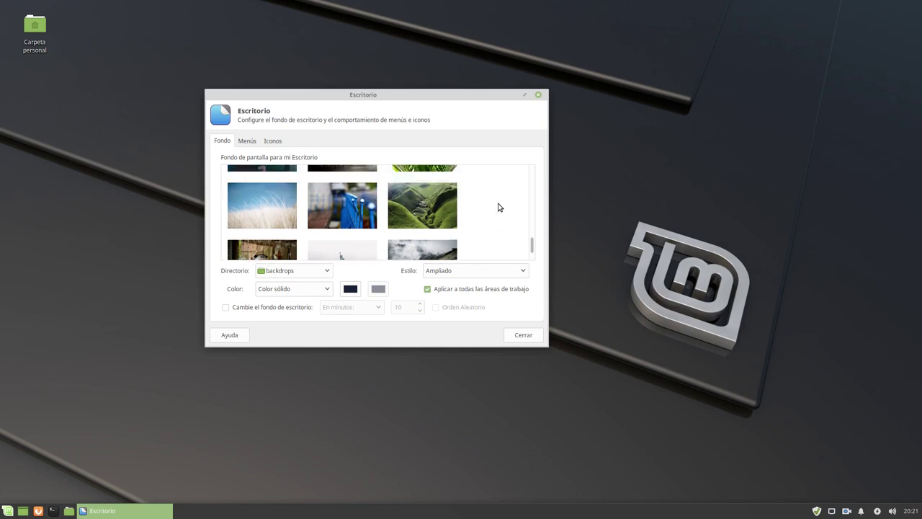
scroll(498, 208, "up", 4)
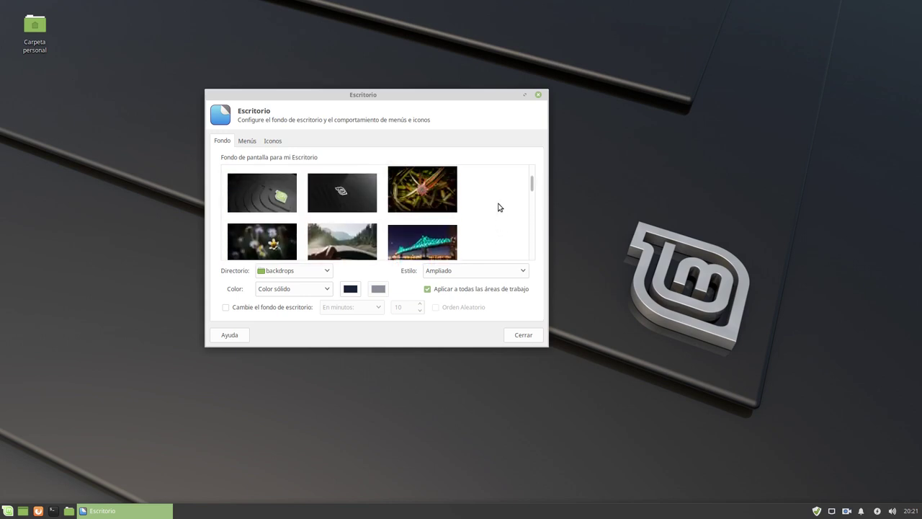
left_click(248, 141)
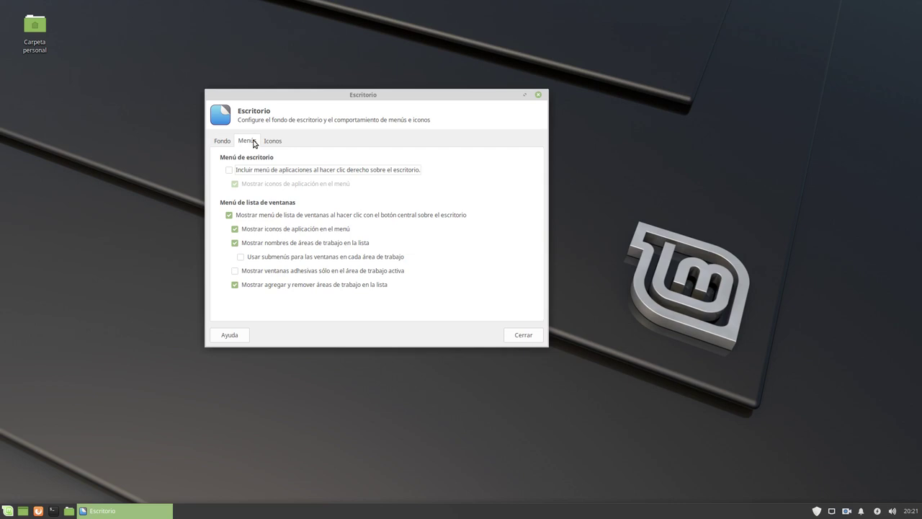
Step: Hide the home folder (Carpeta personal) icon on the desktop and show the removable devices (Dispositivos extraíbles)
left_click(273, 141)
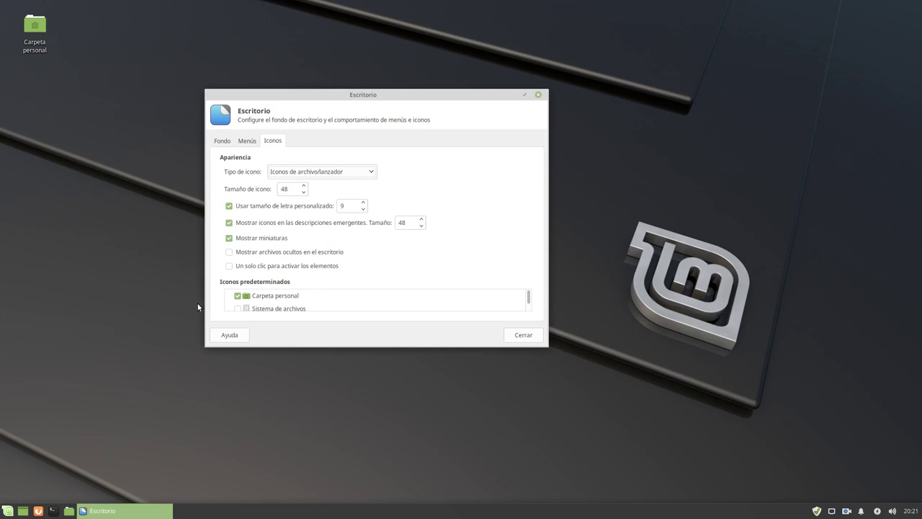
left_click(238, 295)
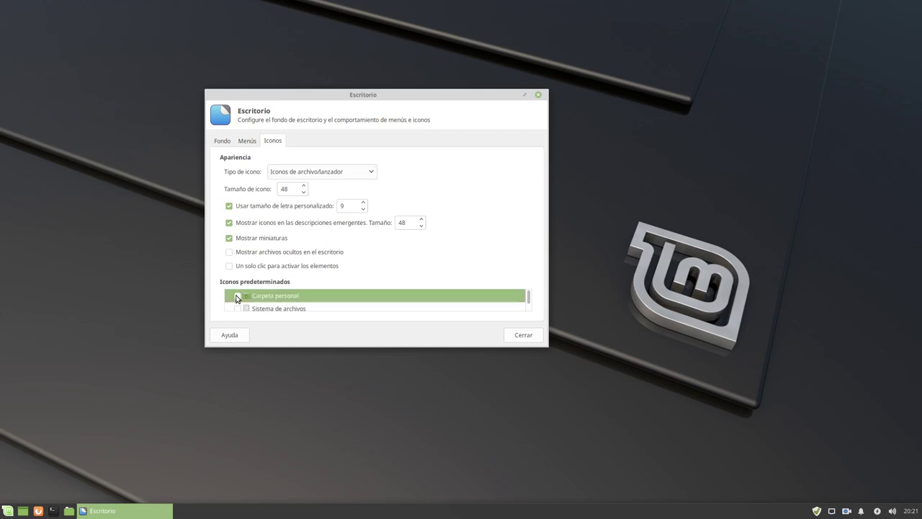
scroll(402, 298, "down", 3)
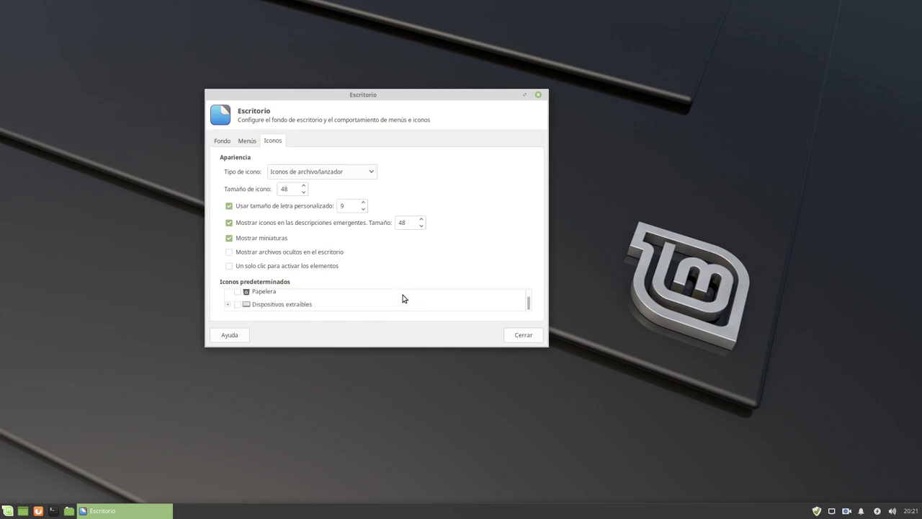
left_click(238, 304)
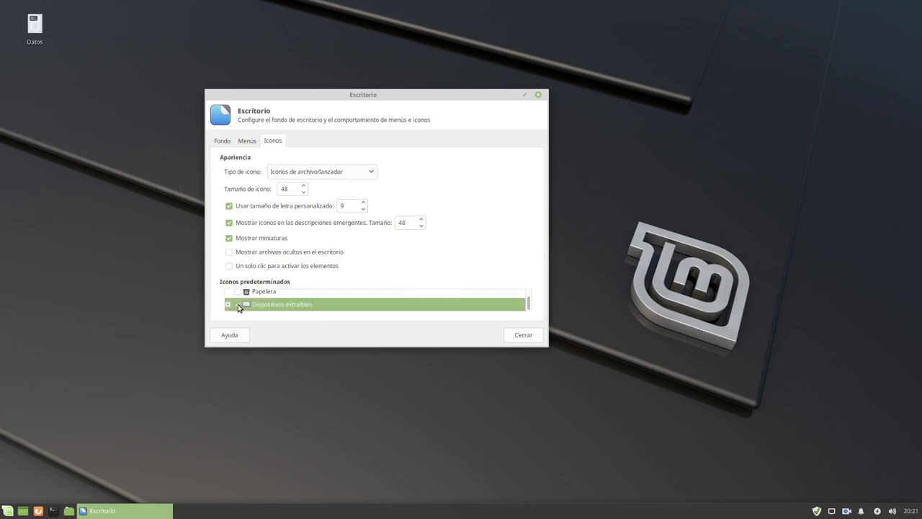
Step: Hide the removable devices (Dispositivos extraíbles) on the desktop and close the desktop settings
left_click(238, 304)
left_click(524, 336)
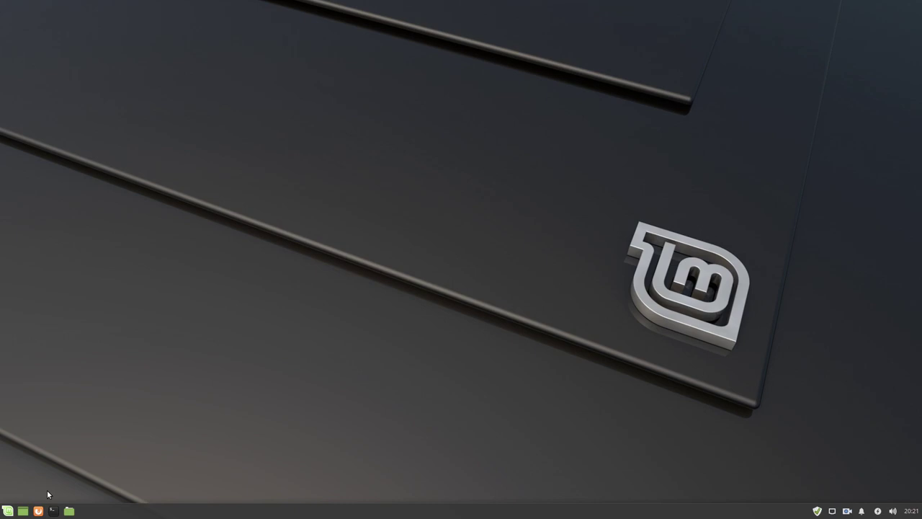
Step: Open the appearance settings (Apariencia) and the window manager settings (Gestor de ventanas)
key("super")
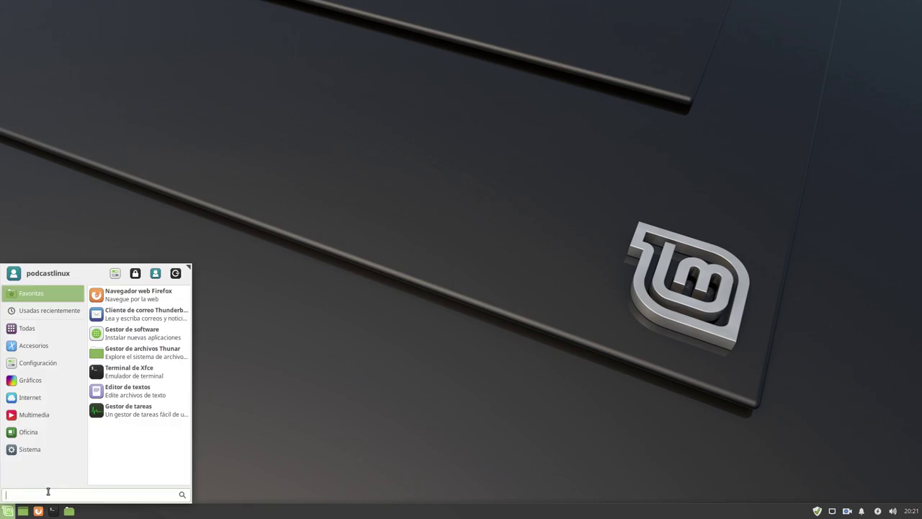
type("apa")
key("Return")
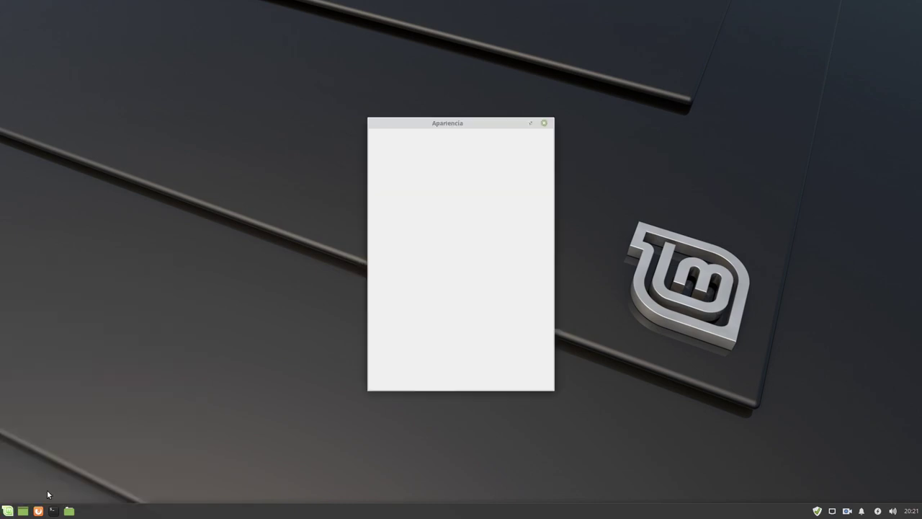
left_click(8, 510)
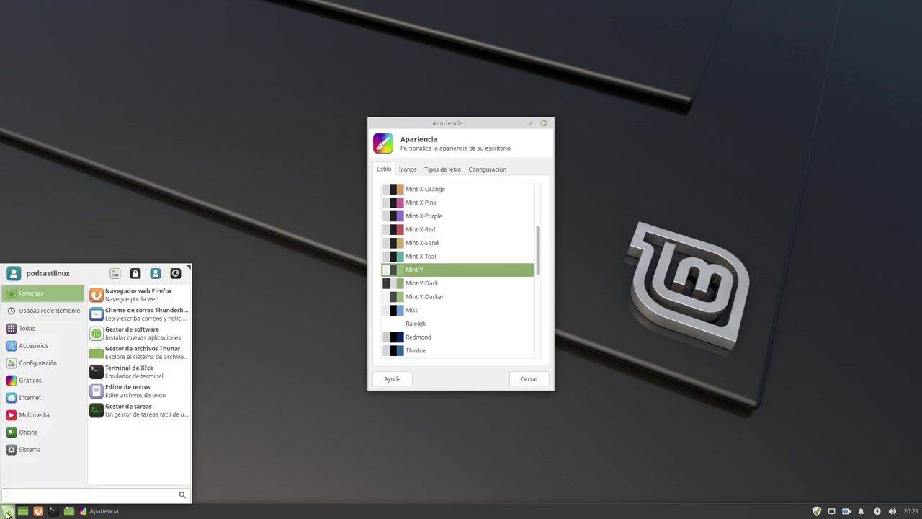
type("vent")
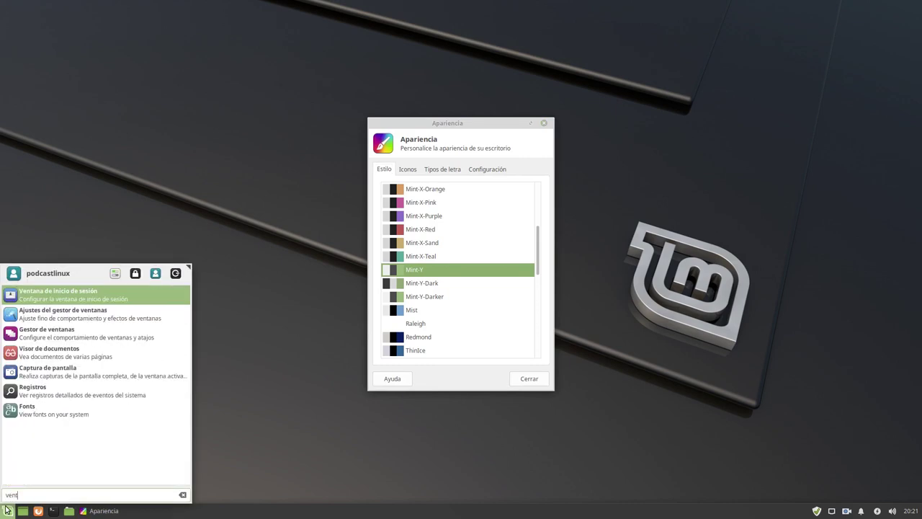
type("anas")
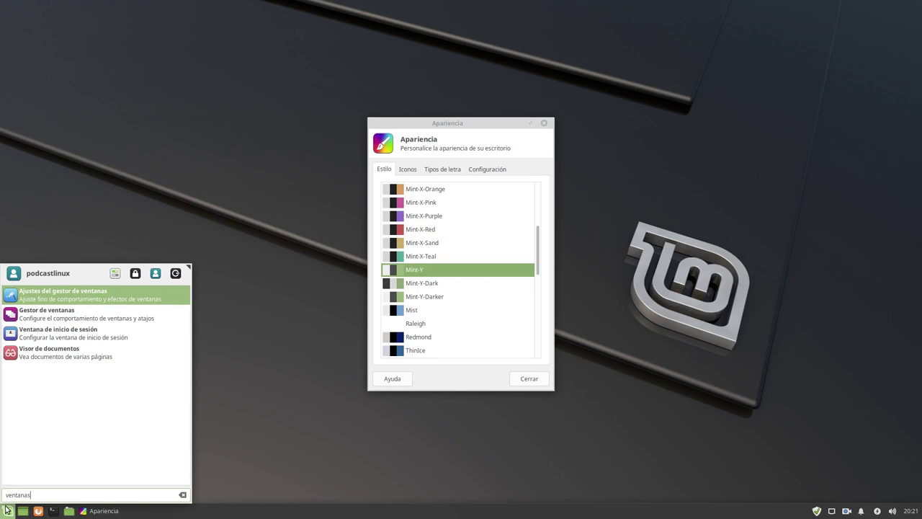
key("Down")
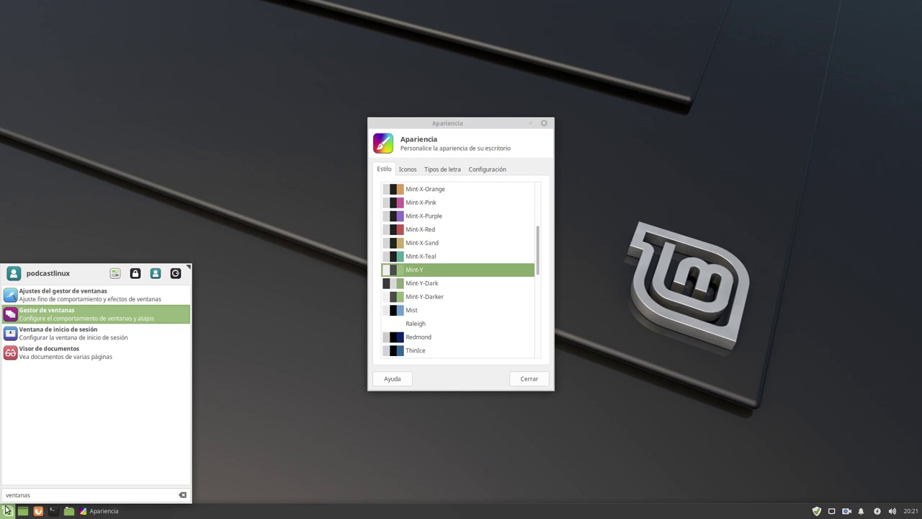
key("Return")
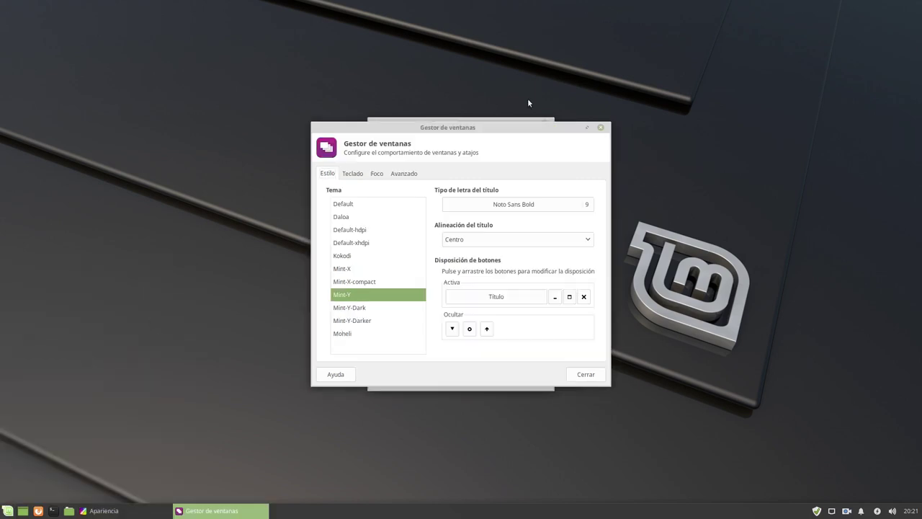
Step: Place the two settings windows side by side and open the home folder in a file manager window clear of them
left_click_drag(490, 127, 689, 125)
left_click_drag(472, 121, 481, 117)
left_click(620, 130)
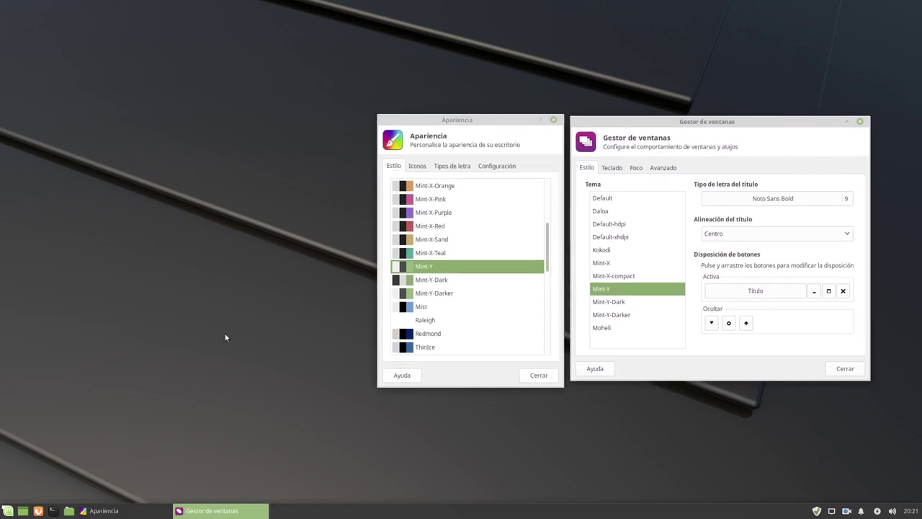
left_click(69, 510)
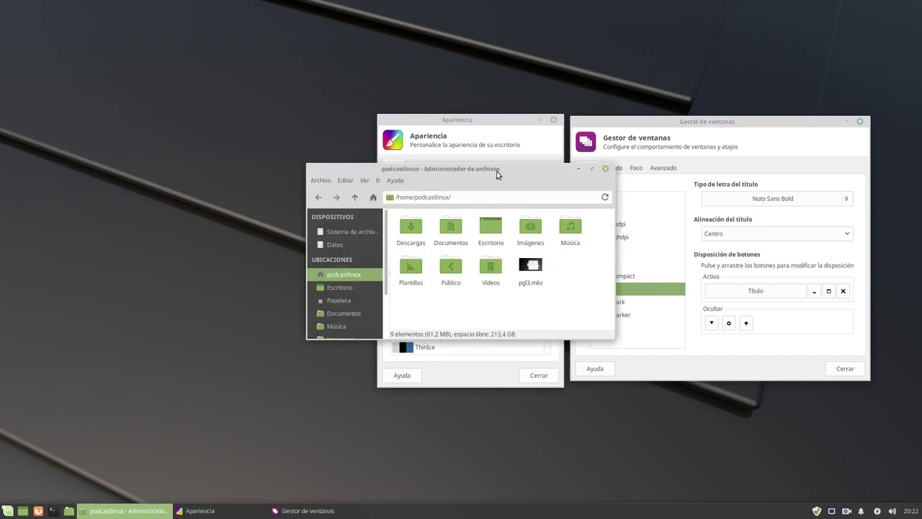
left_click_drag(497, 170, 225, 40)
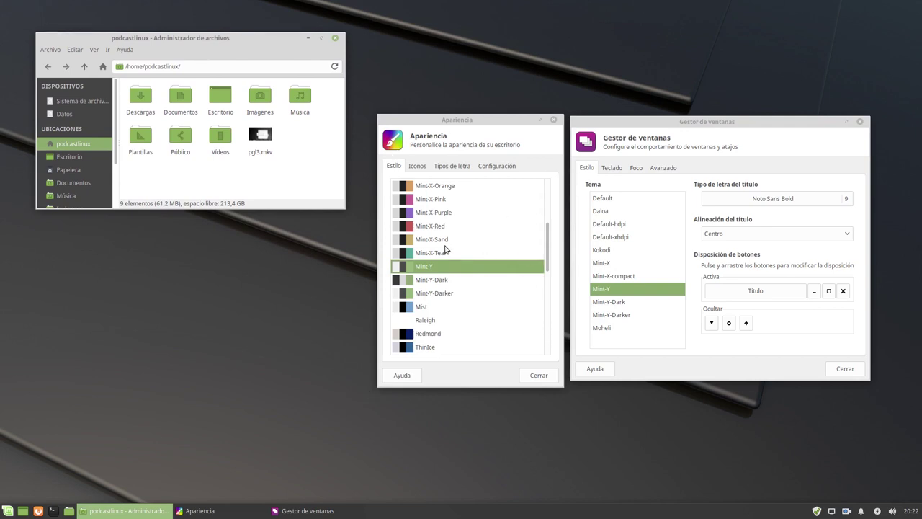
Step: Try the Mint-X-Orange and Mint-X-Pink styles in the appearance settings
scroll(447, 248, "up", 3)
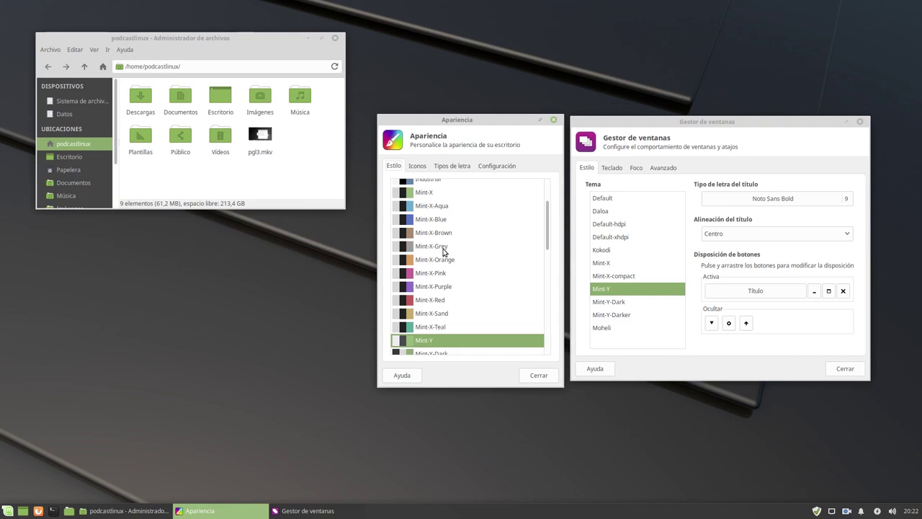
left_click(446, 250)
left_click(439, 257)
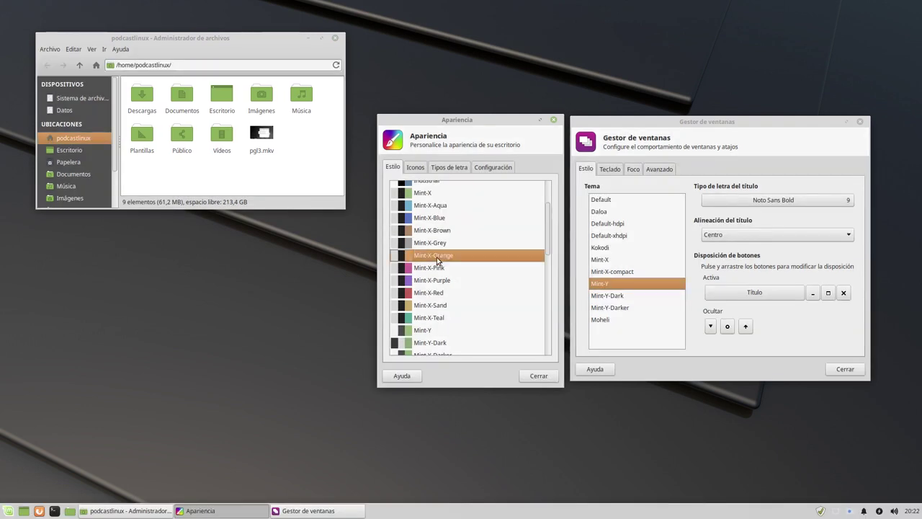
left_click(435, 268)
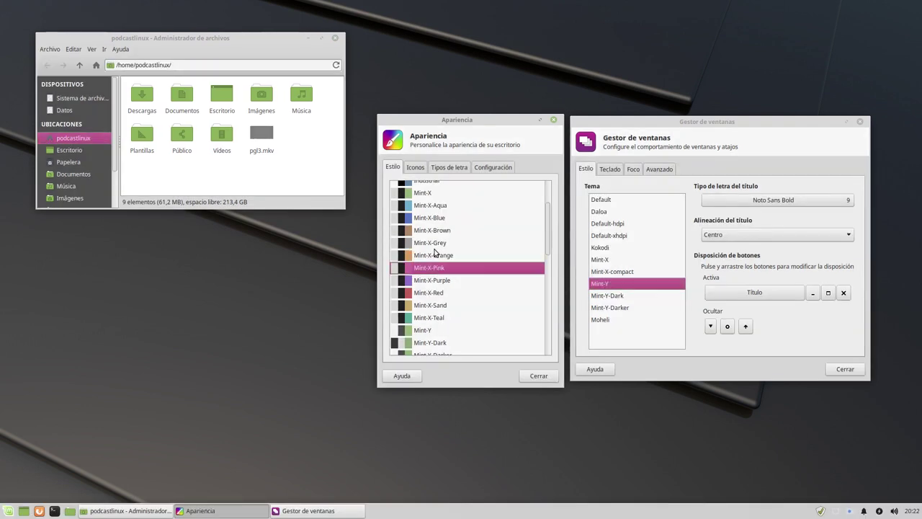
Step: Apply the Adwaita oscuro style and reopen the home folder in a fresh file manager window clear of the settings windows
scroll(434, 253, "up", 3)
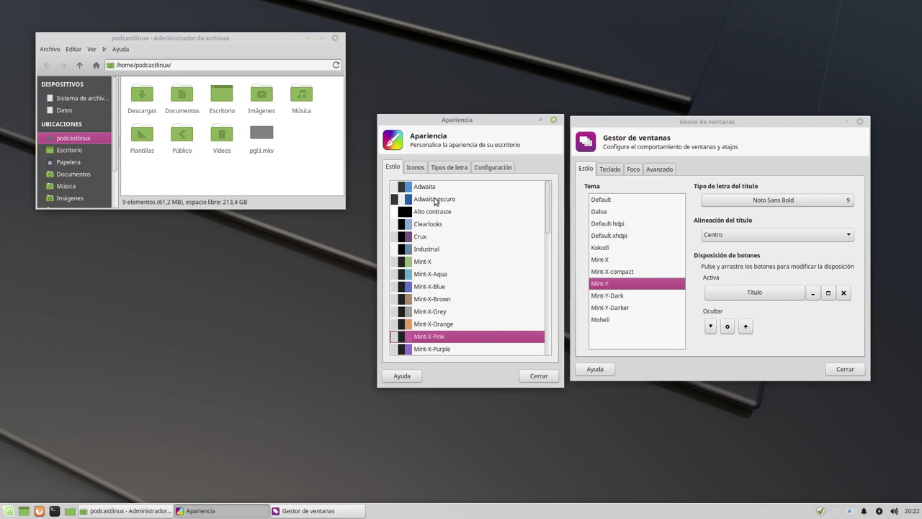
left_click(435, 200)
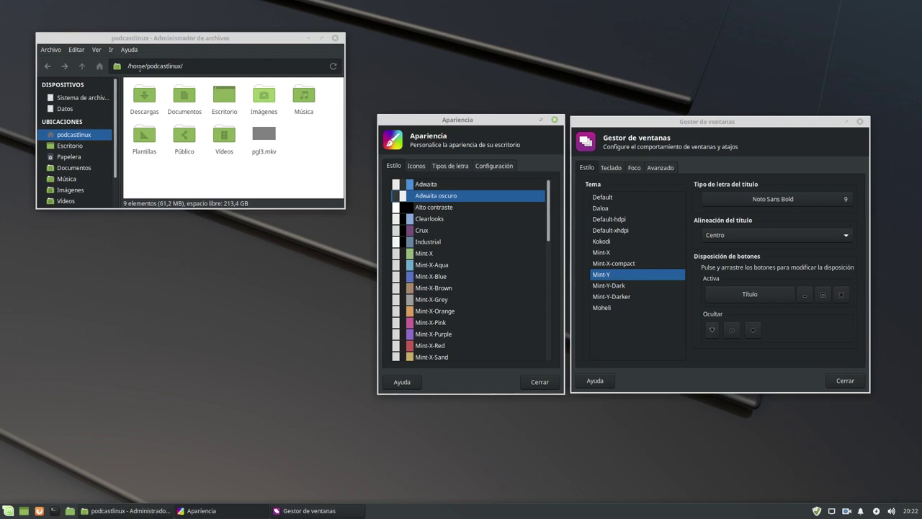
left_click(335, 38)
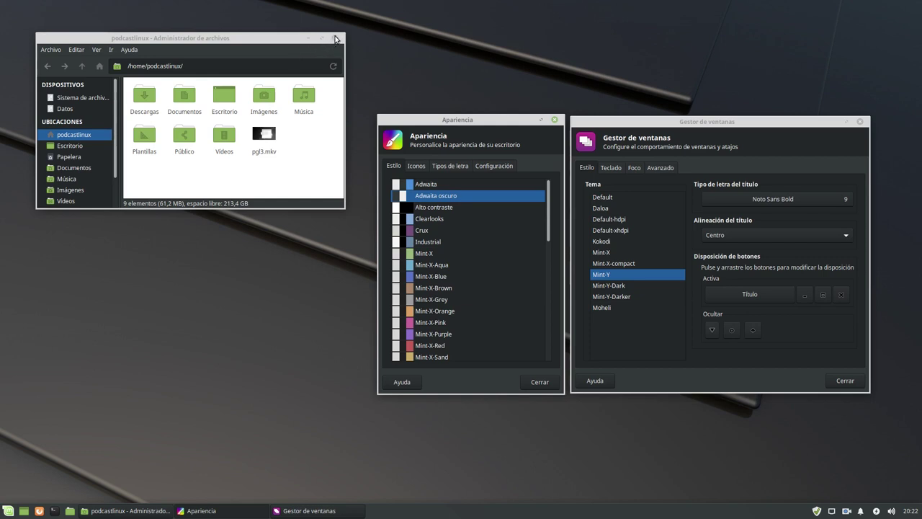
left_click(70, 510)
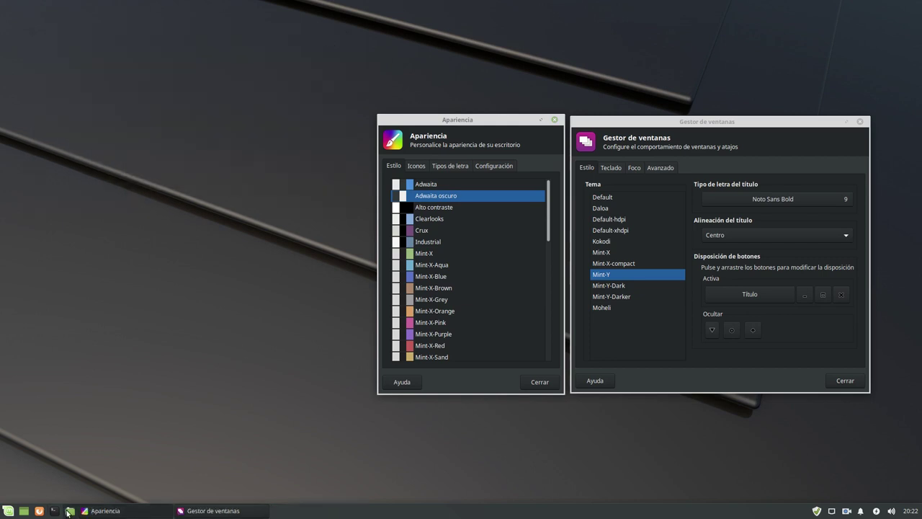
left_click_drag(493, 170, 231, 56)
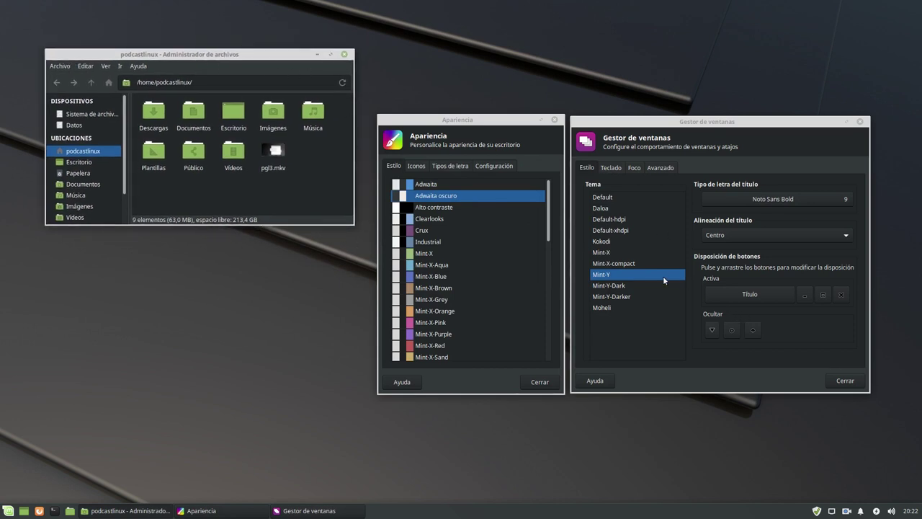
Step: Set the window manager theme to Mint-Y-Dark and the icon theme to Mint-Y-Blue
left_click(627, 285)
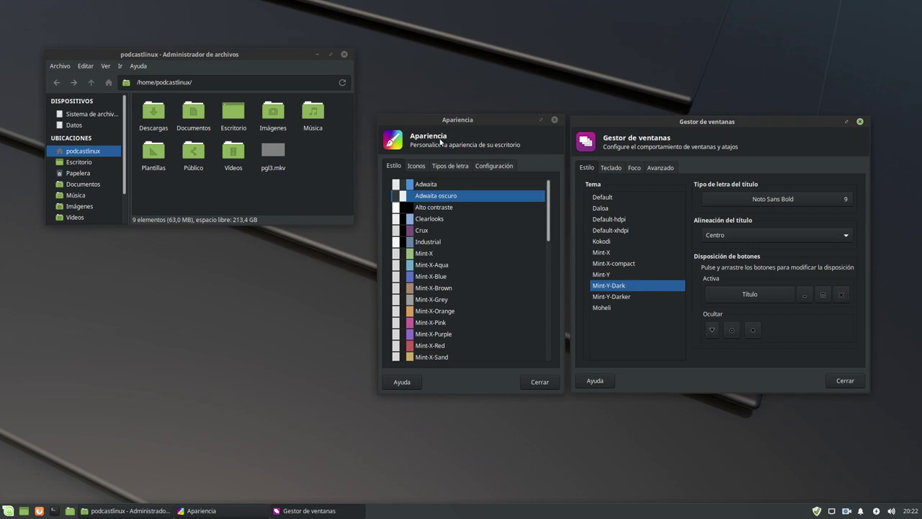
left_click(413, 165)
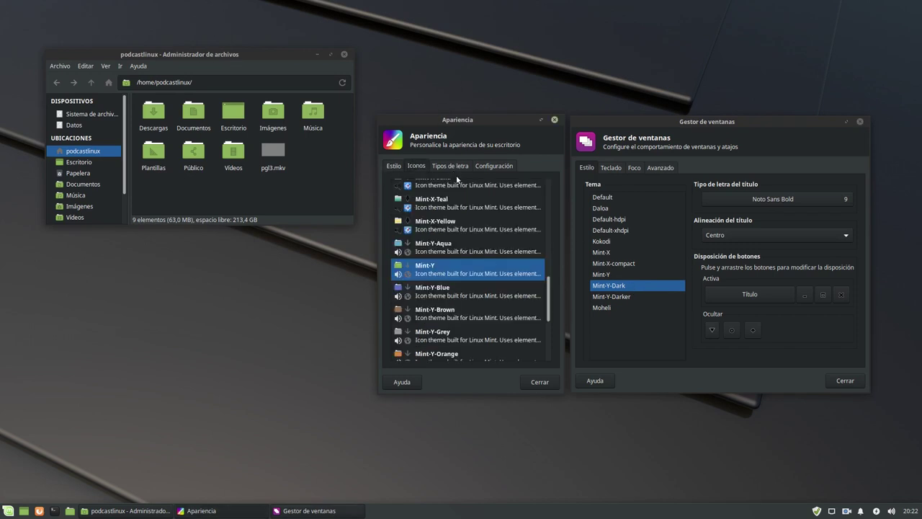
left_click(455, 290)
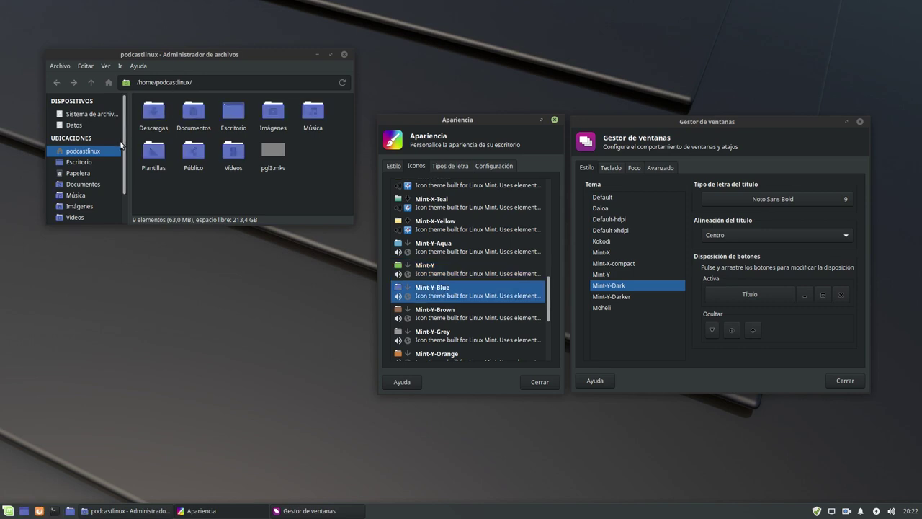
mouse_move(121, 146)
left_mouse_down()
mouse_move(121, 195)
mouse_move(122, 138)
left_mouse_up()
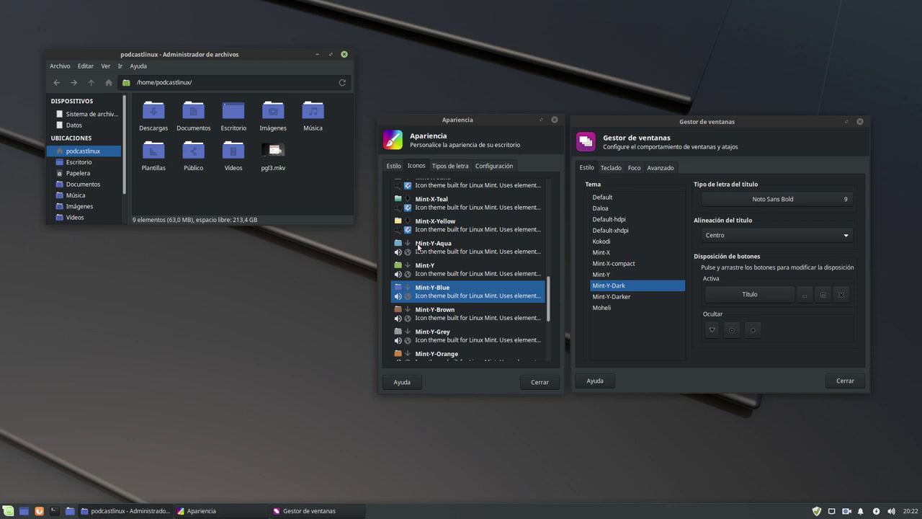
scroll(432, 250, "down", 5)
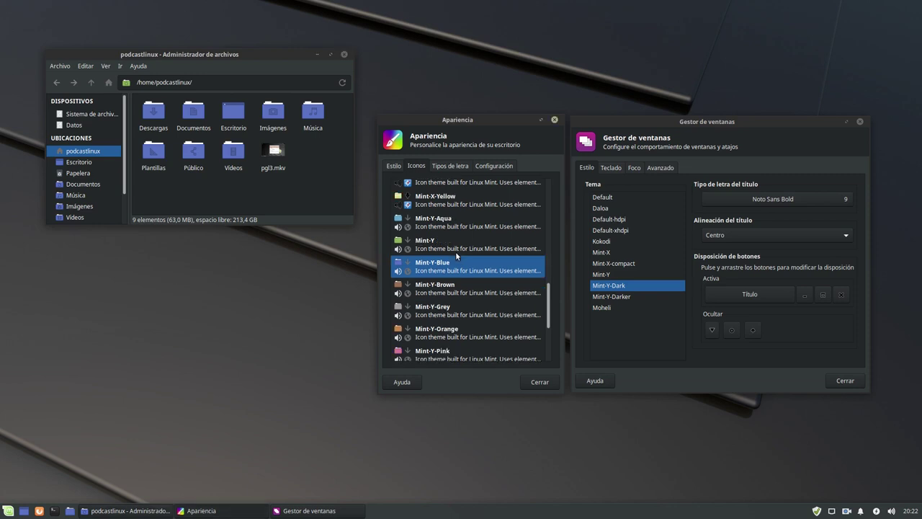
scroll(456, 255, "up", 10)
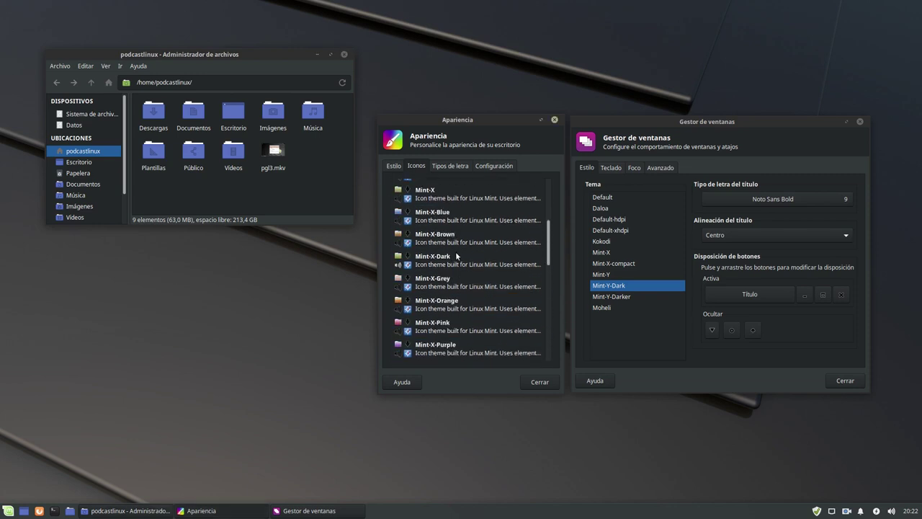
Step: Try the Mint-Y-Dark style and return to the Adwaita oscuro style
left_click(394, 167)
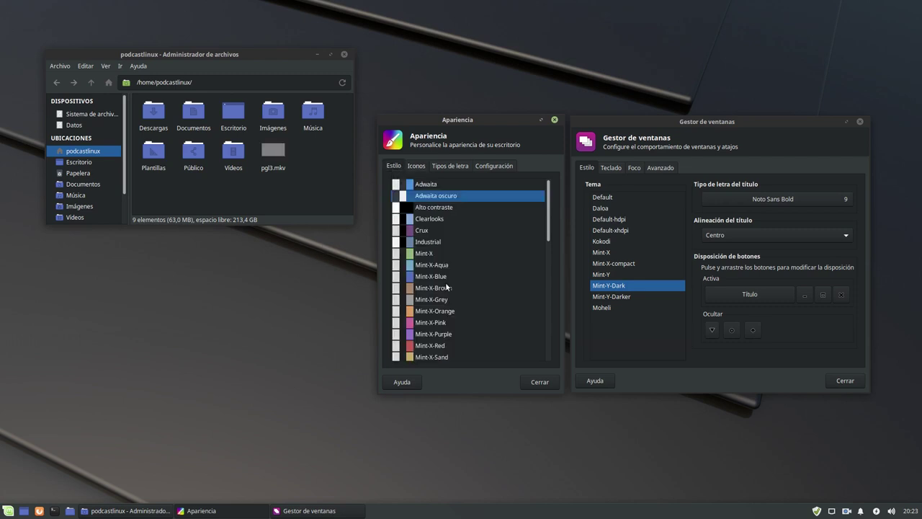
scroll(488, 294, "down", 5)
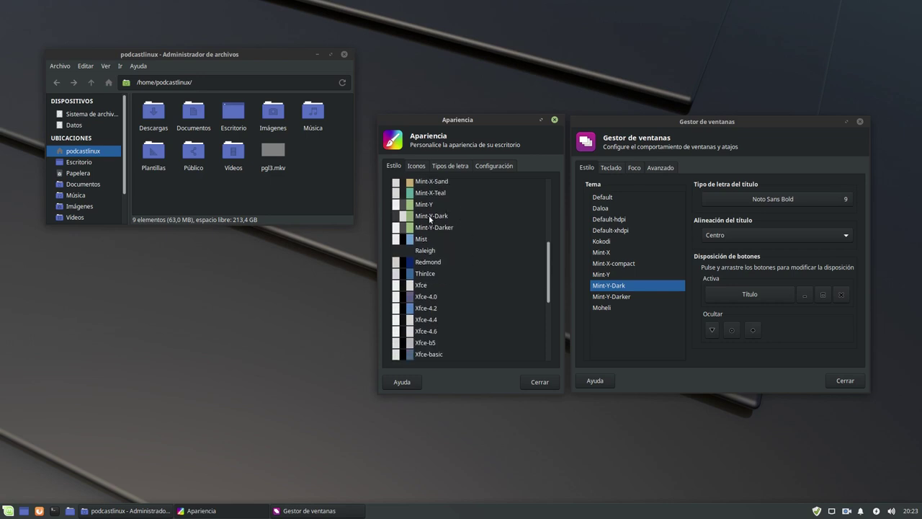
left_click(430, 216)
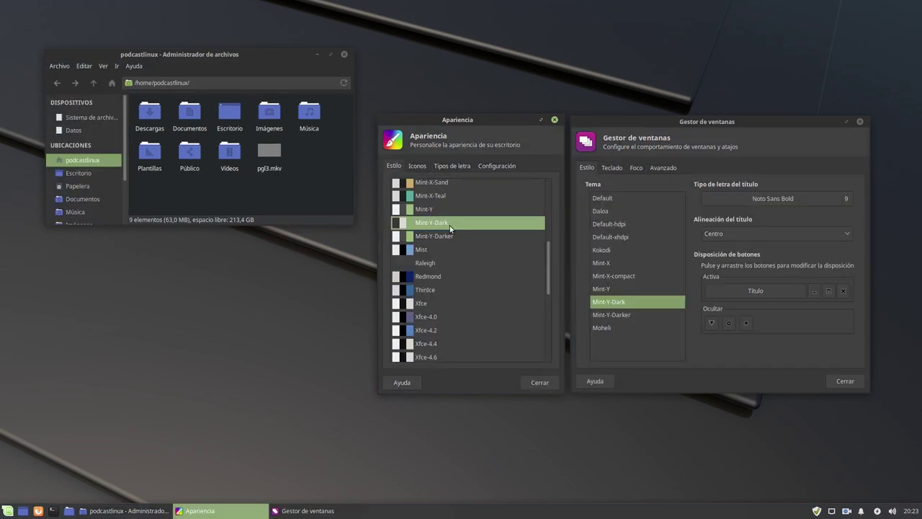
scroll(486, 248, "up", 5)
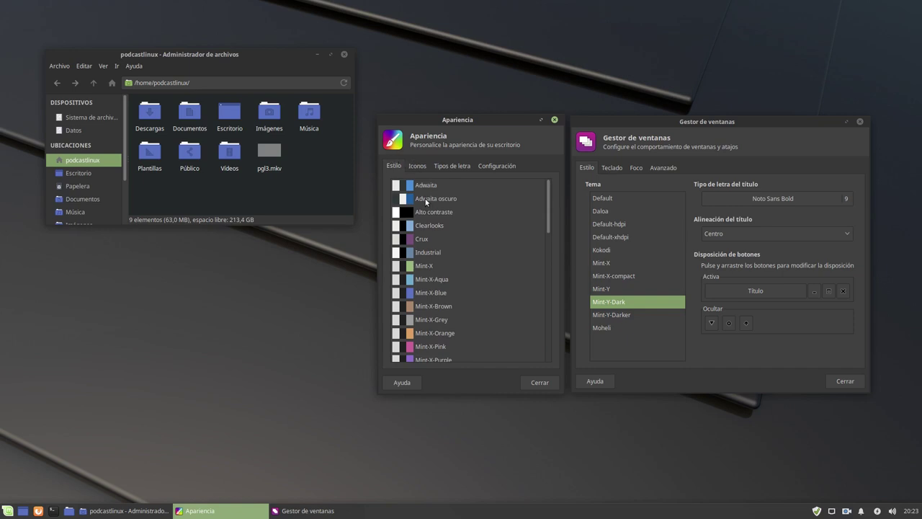
left_click(431, 198)
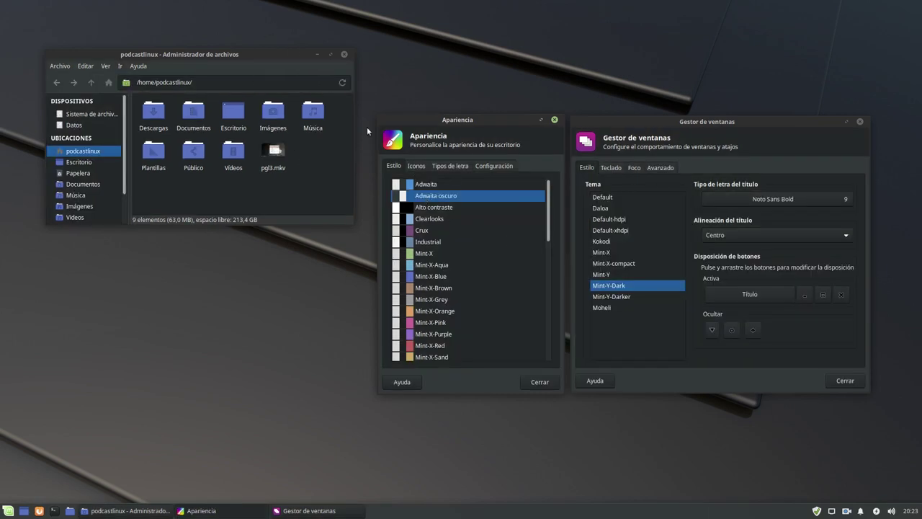
Step: Try the Medio and Ninguno levels of font hinting (Optimización de formas) and return it to Ligero
left_click(450, 166)
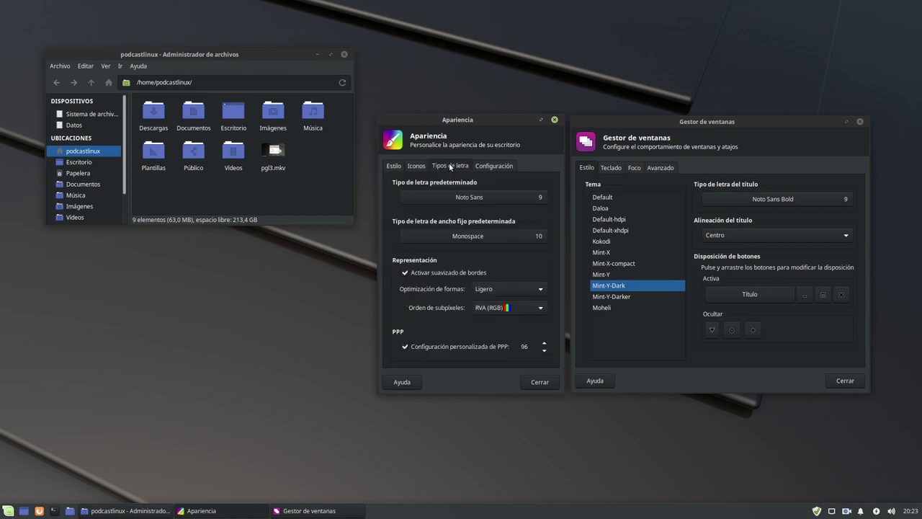
left_click(505, 289)
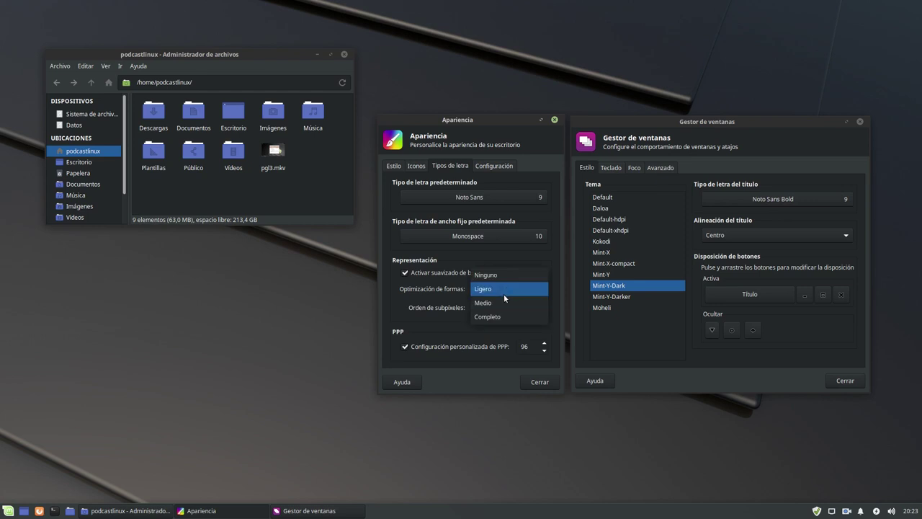
left_click(504, 302)
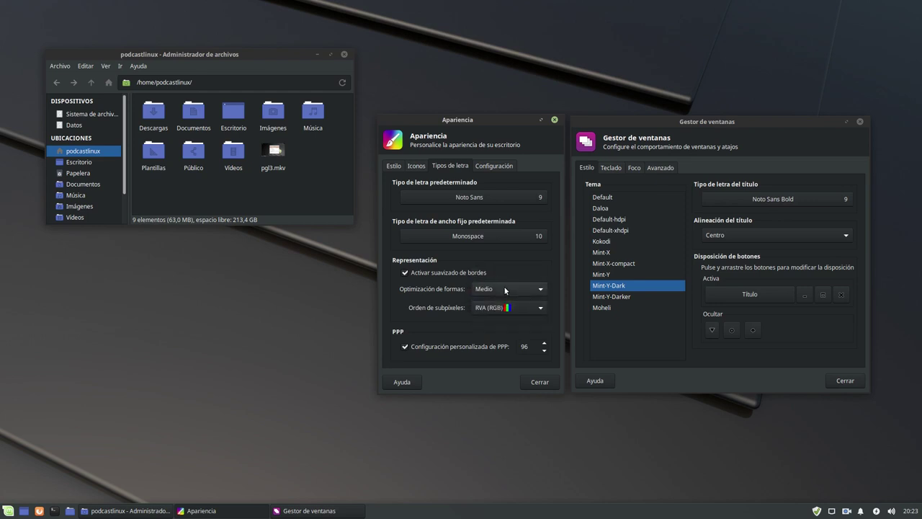
left_click(503, 294)
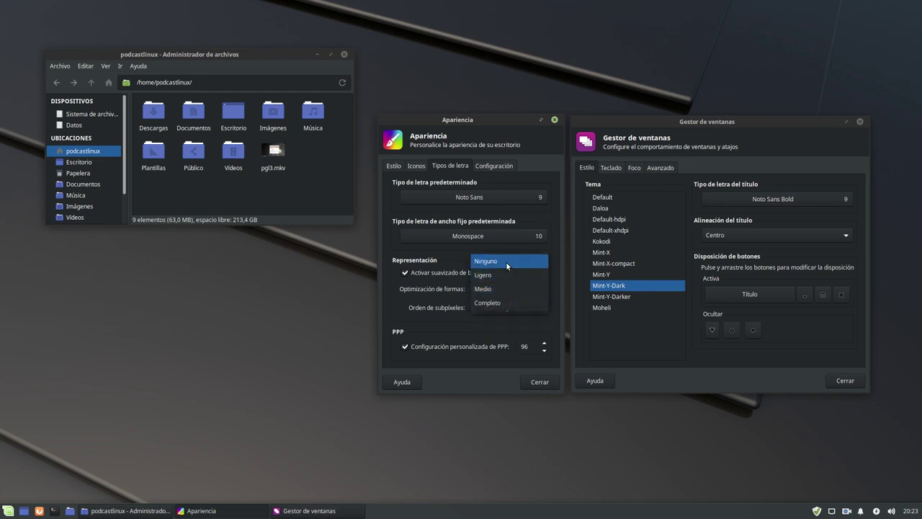
left_click(506, 261)
left_click(513, 293)
left_click(512, 304)
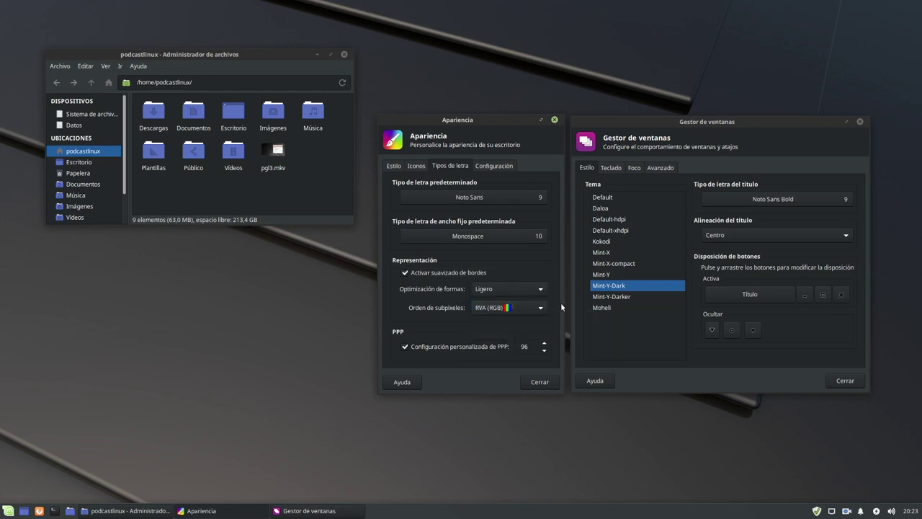
Step: Install the arc-theme package with sudo apt install arc-theme in a new terminal placed below the file manager, entering the account password
left_click(496, 161)
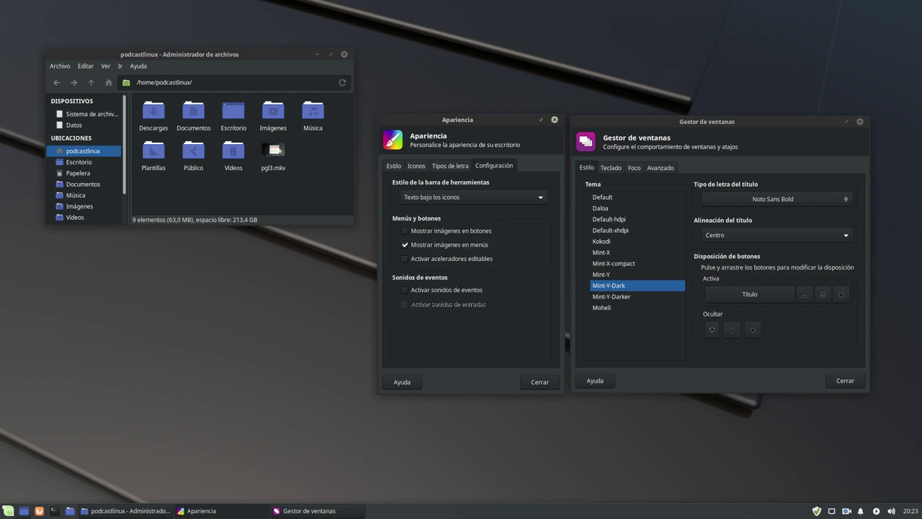
left_click(54, 511)
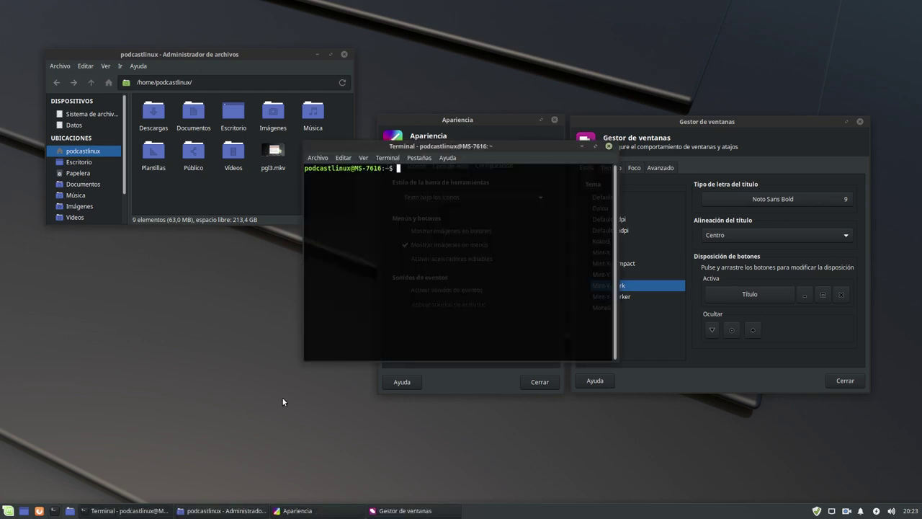
left_click_drag(479, 146, 215, 253)
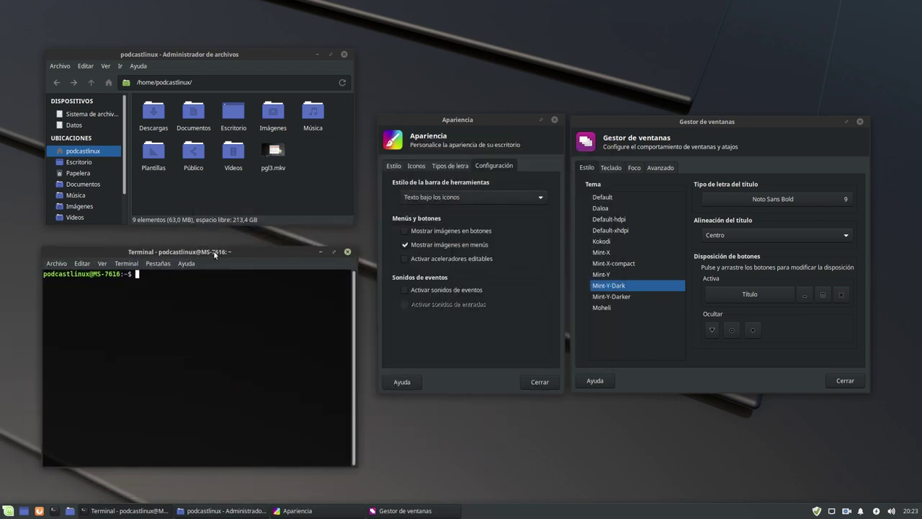
type("sudo apt install arc-theme")
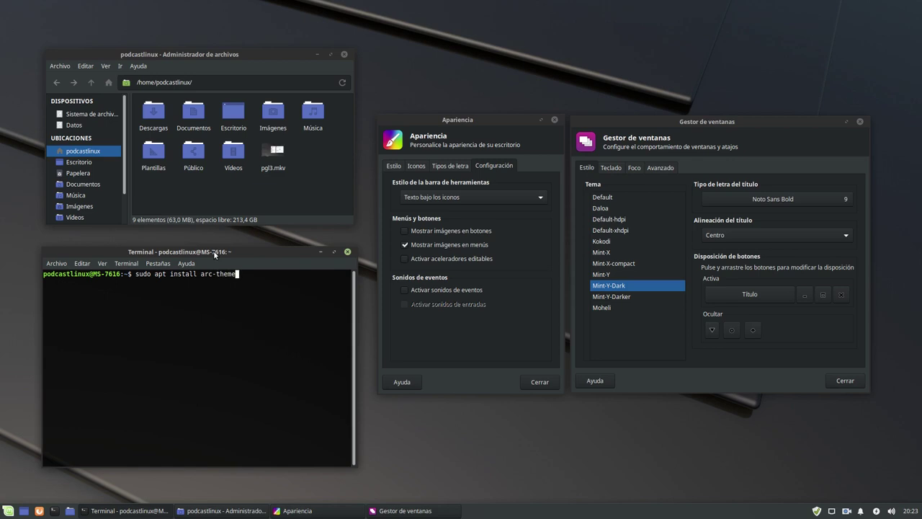
key("Return")
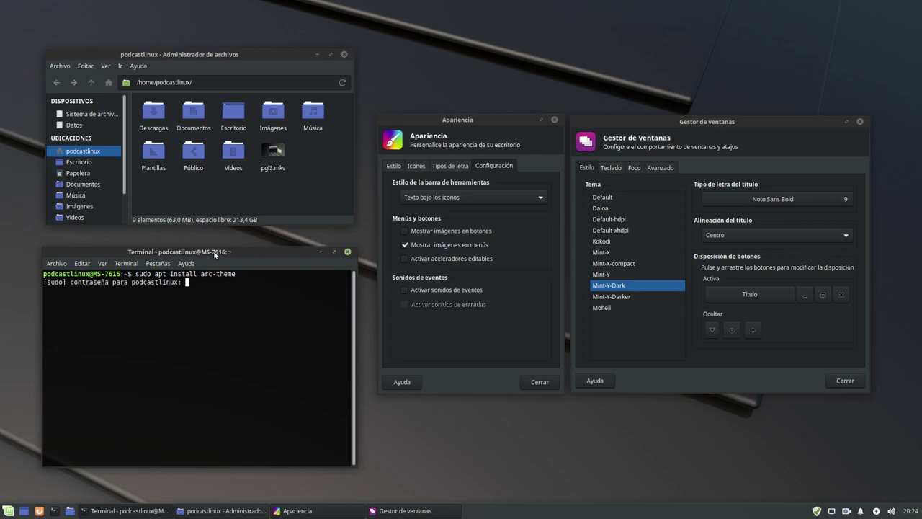
key("Return")
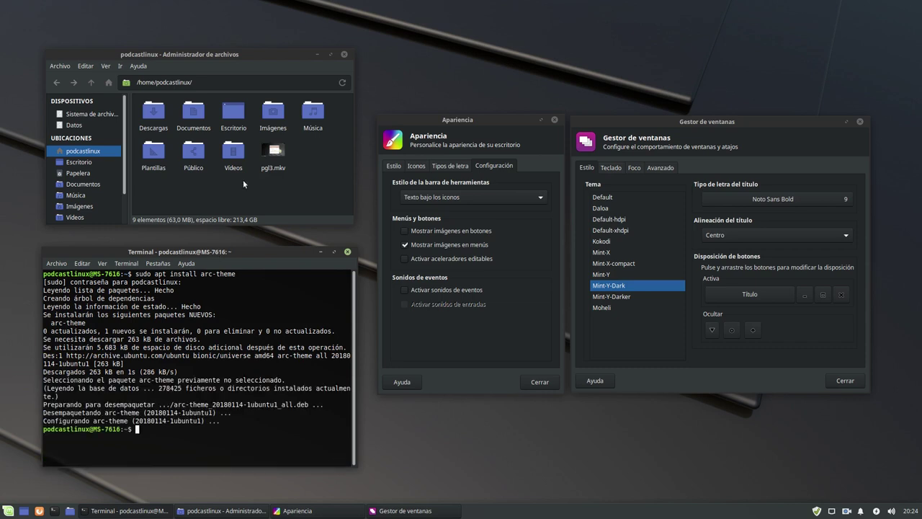
Step: Close and reopen the Apariencia settings so the style list reloads with the newly installed Arc themes
left_click(394, 166)
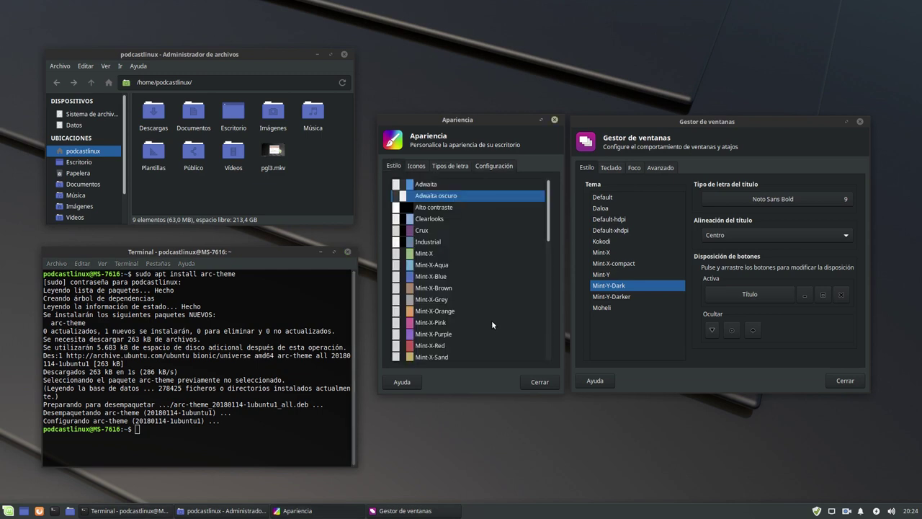
scroll(492, 320, "down", 2)
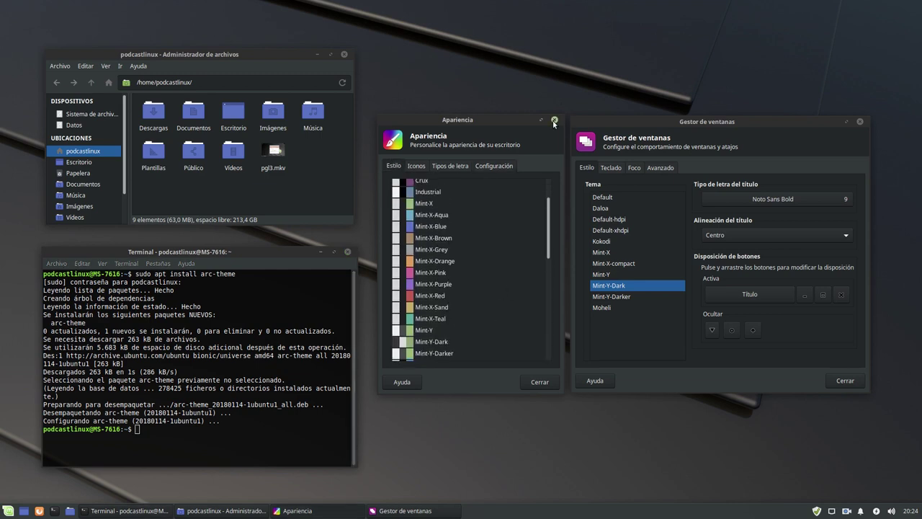
left_click(554, 121)
left_click(8, 511)
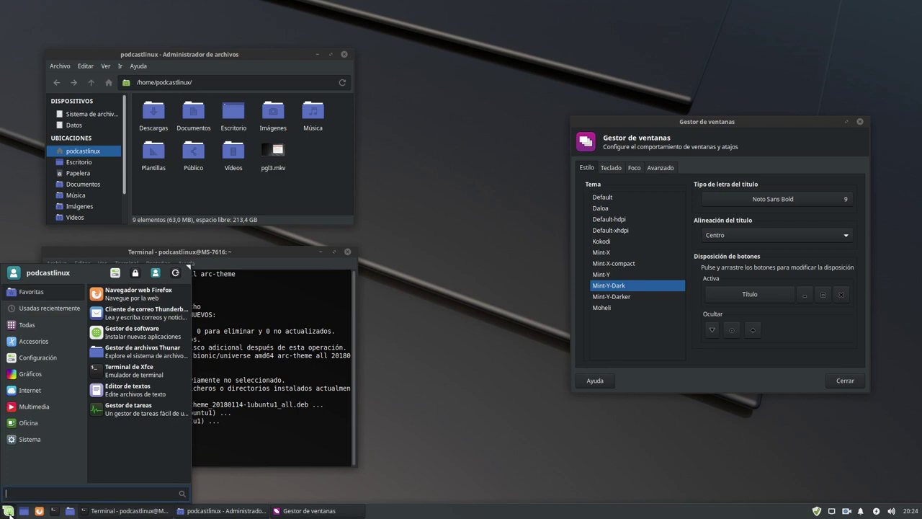
type("e")
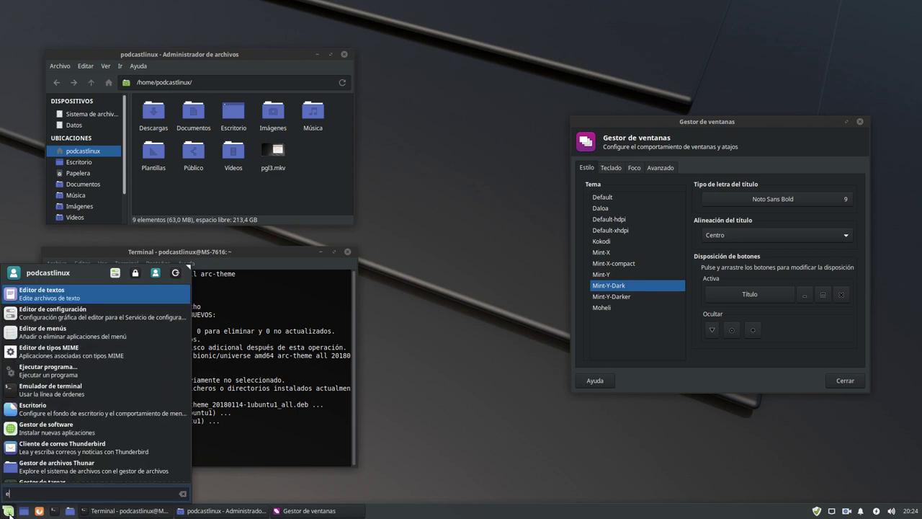
type("apa")
key("BackSpace")
key("BackSpace")
key("BackSpace")
key("BackSpace")
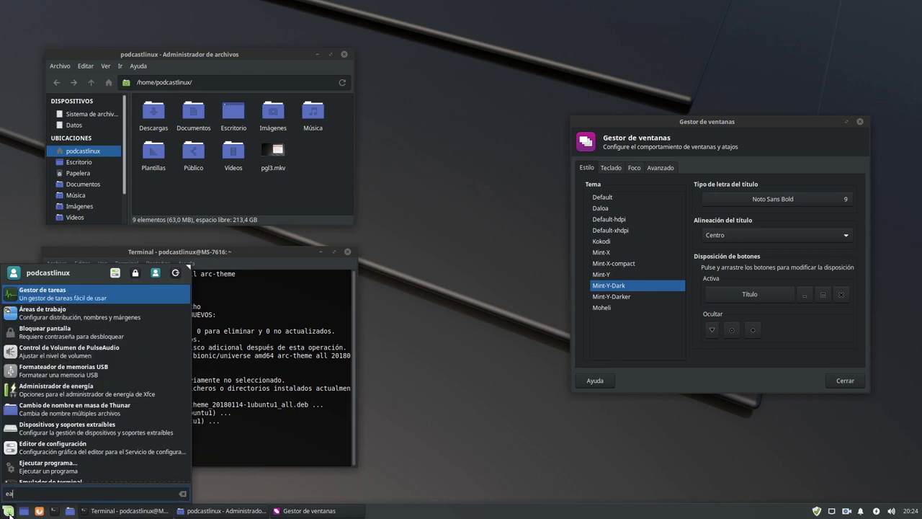
type("apa")
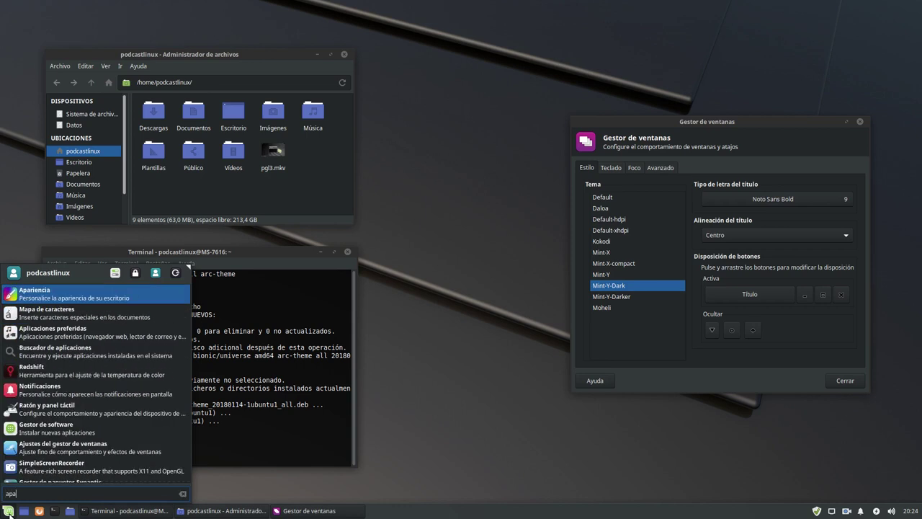
key("Return")
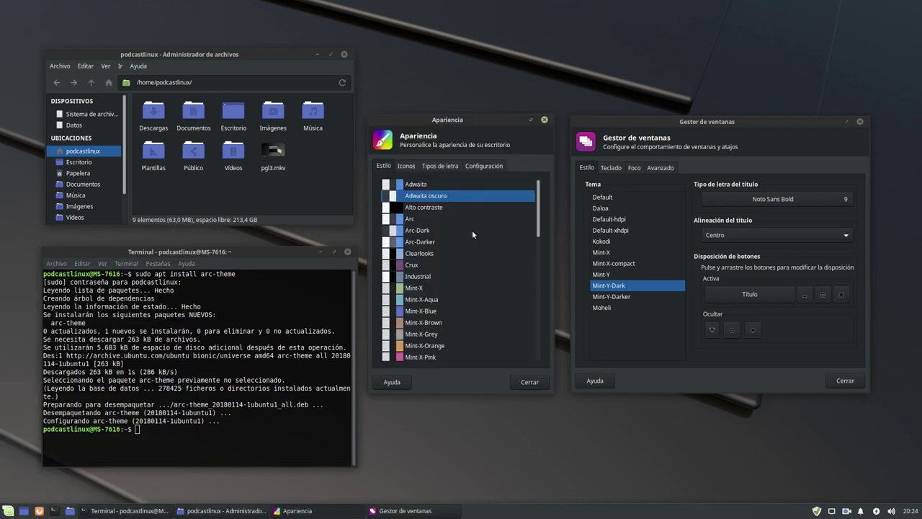
Step: Try the Arc-Dark and Arc styles and return to the Adwaita oscuro style
left_click(433, 229)
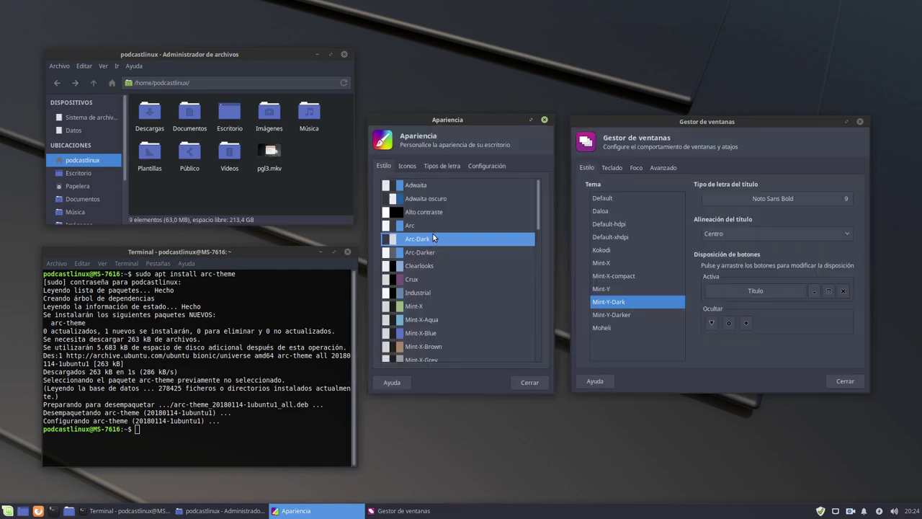
left_click(431, 226)
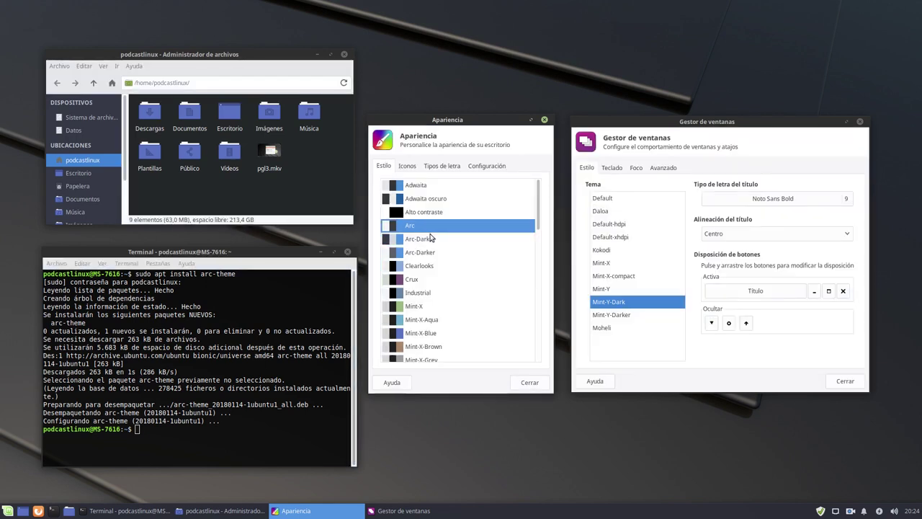
left_click(429, 239)
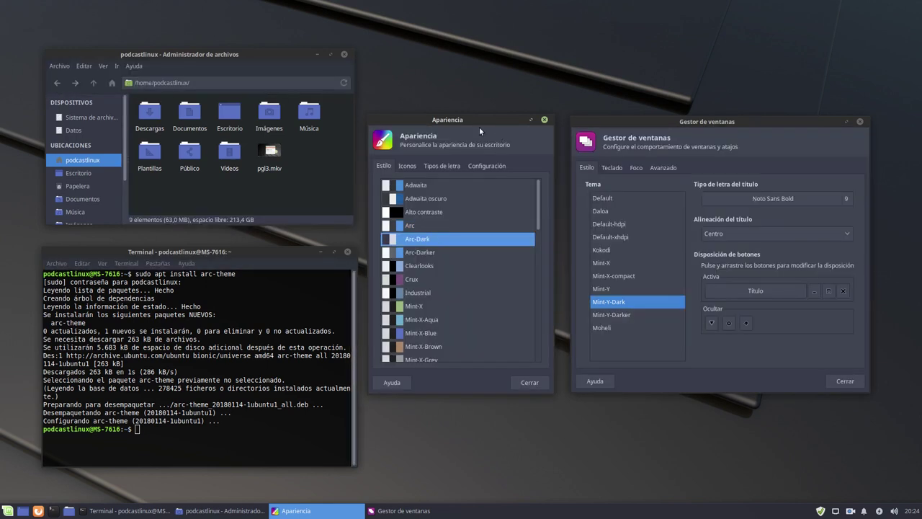
left_click(440, 197)
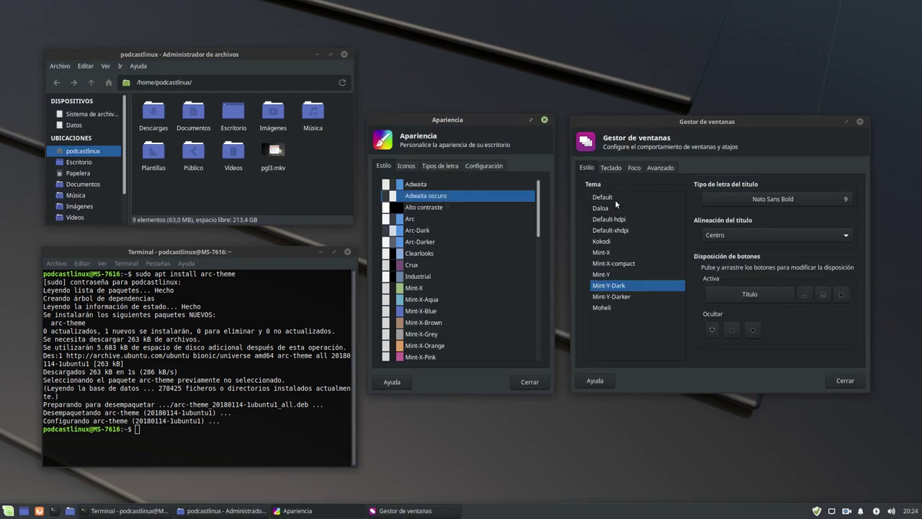
Step: Close and reopen the Gestor de ventanas settings so its theme list reloads
left_click(860, 122)
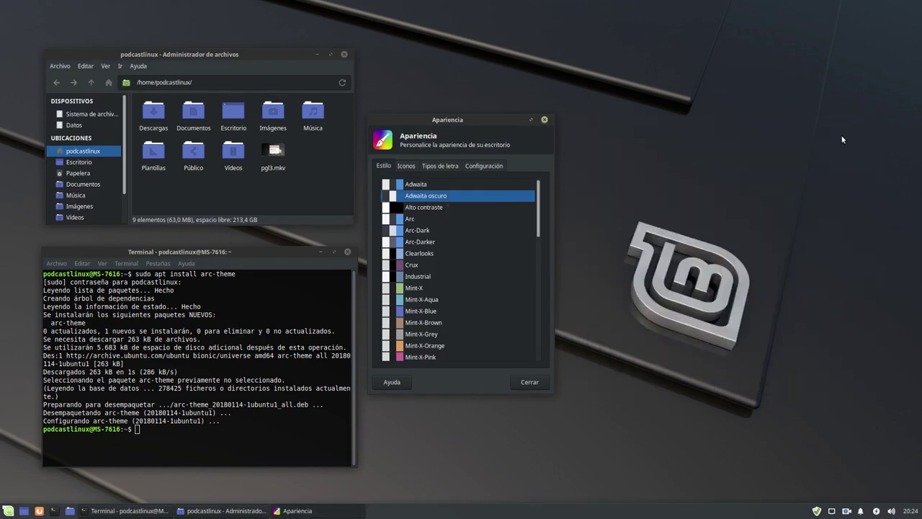
left_click(8, 511)
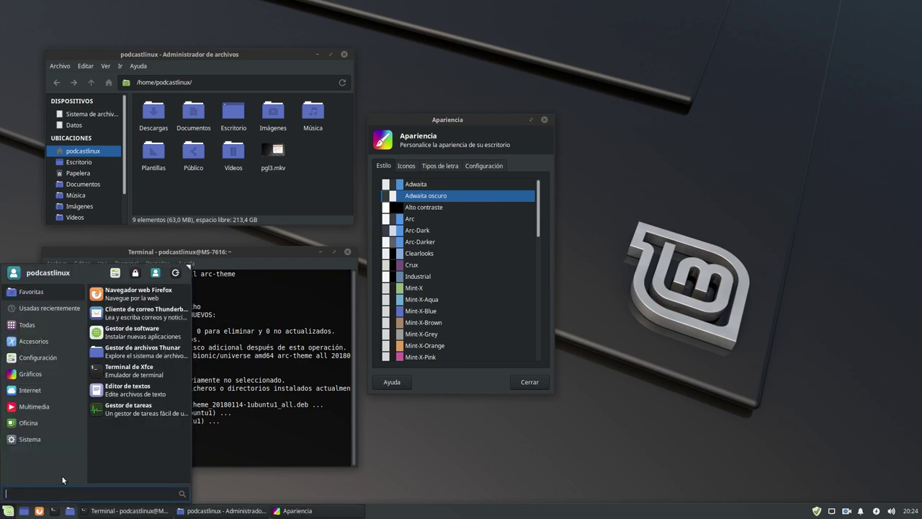
type("venta")
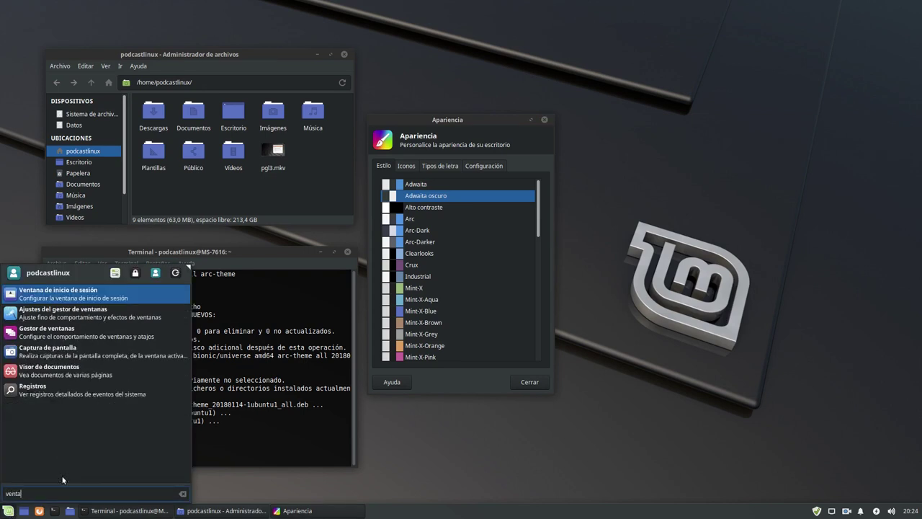
key("Down")
key("Down")
key("Down")
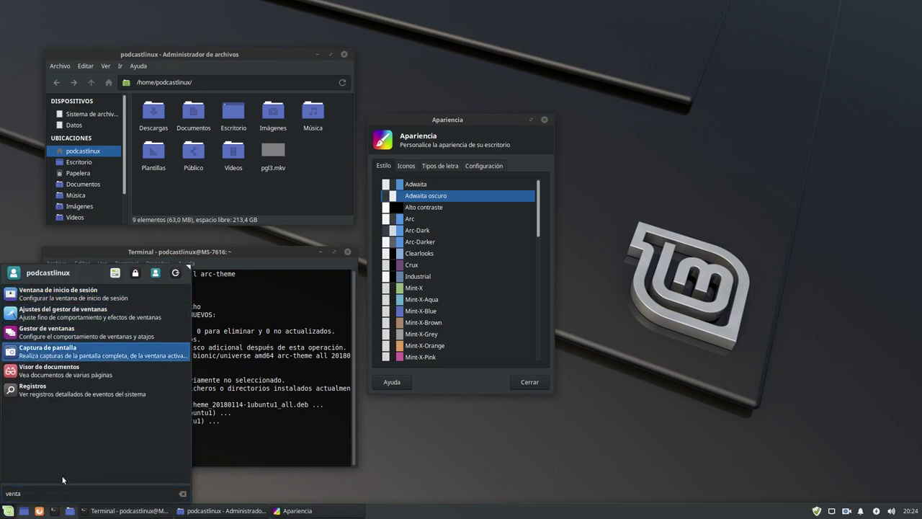
key("Up")
key("Return")
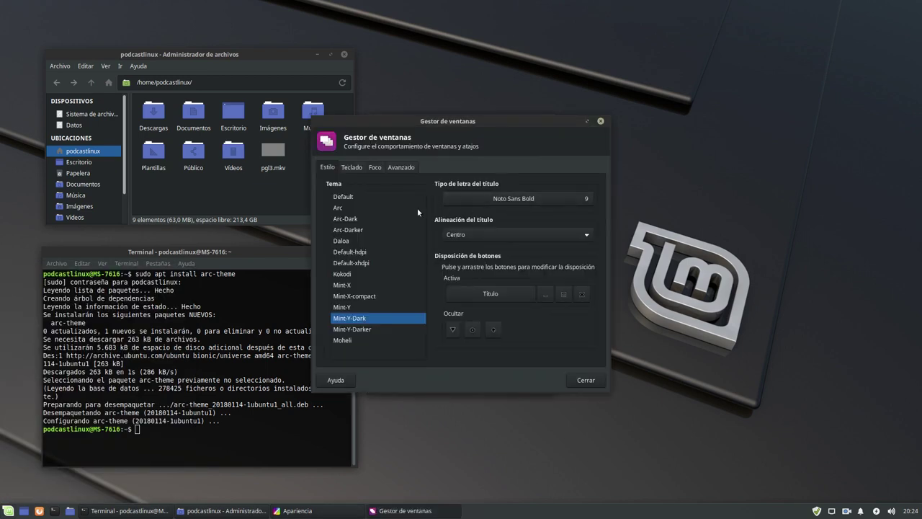
Step: Set the window manager theme to Arc-Dark and arrange the two settings windows side by side
left_click(381, 217)
left_click_drag(517, 117, 778, 48)
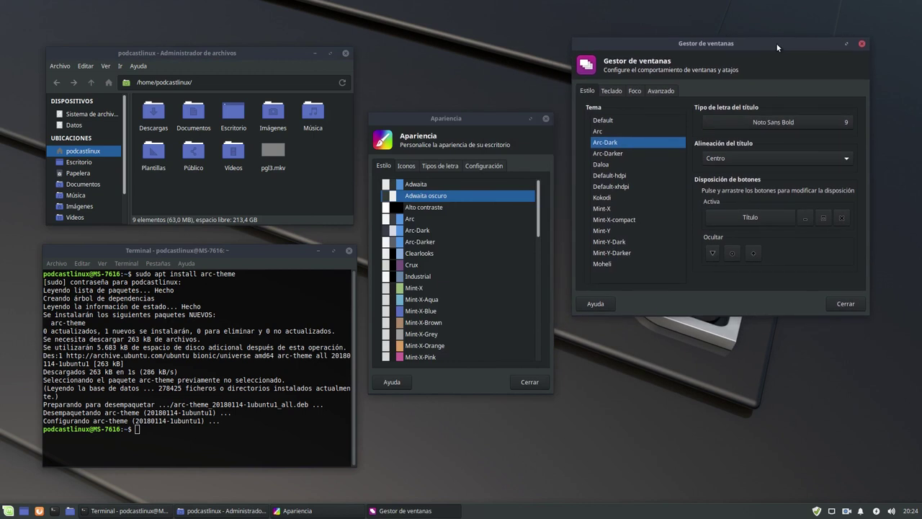
left_click_drag(499, 117, 507, 86)
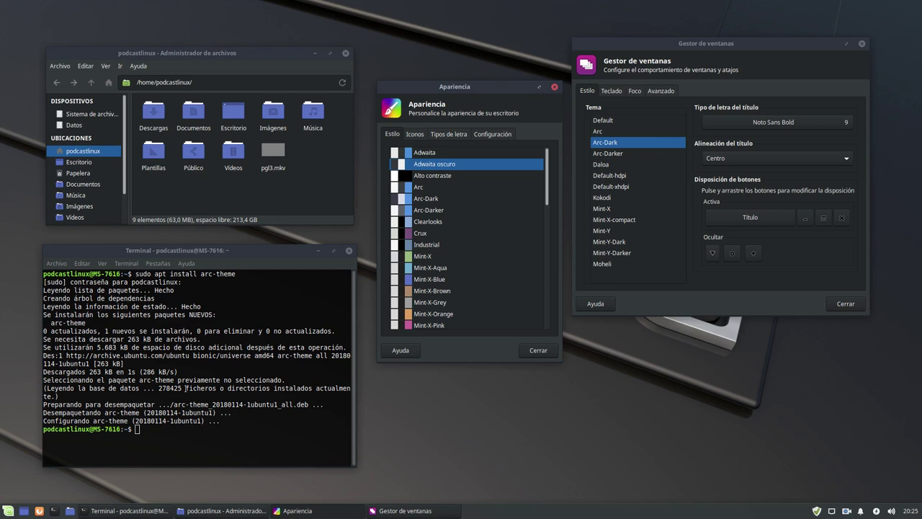
Step: Close the terminal, Gestor de ventanas and Apariencia windows, and shift the file manager window slightly
left_click(349, 251)
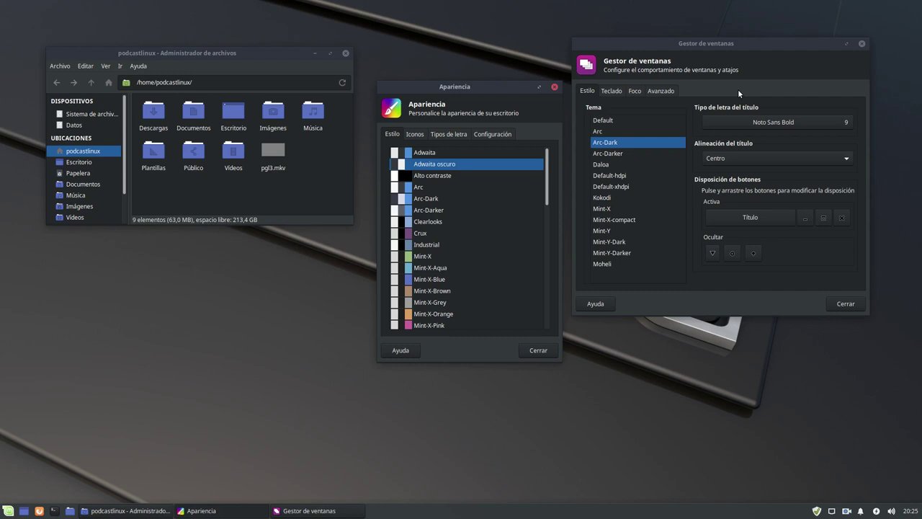
left_click(861, 43)
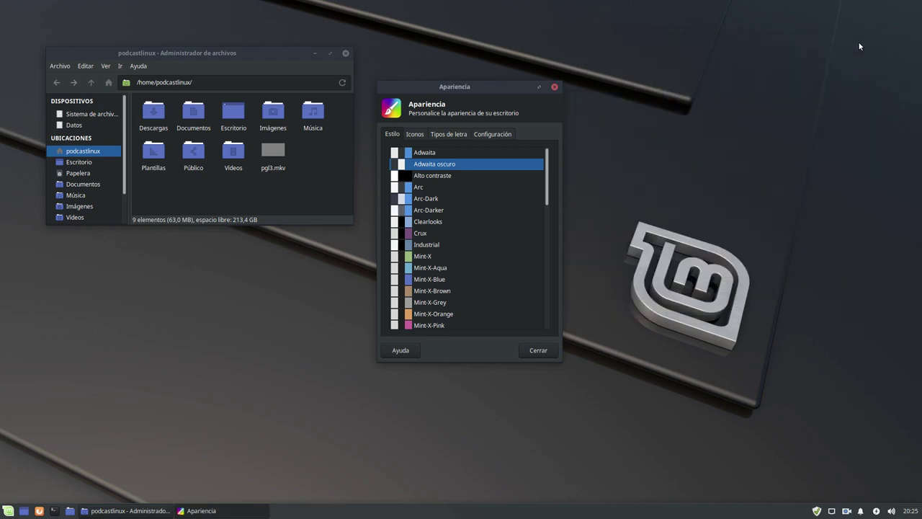
left_click(555, 87)
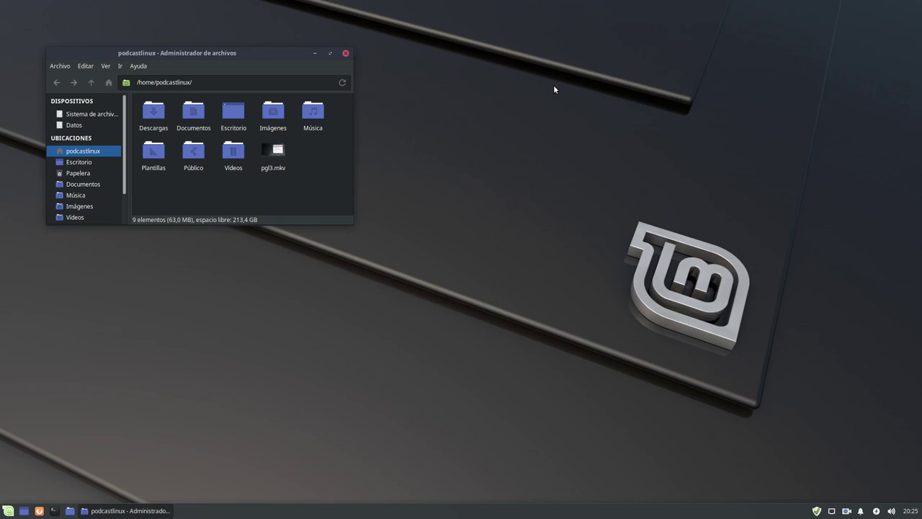
left_click_drag(209, 53, 252, 38)
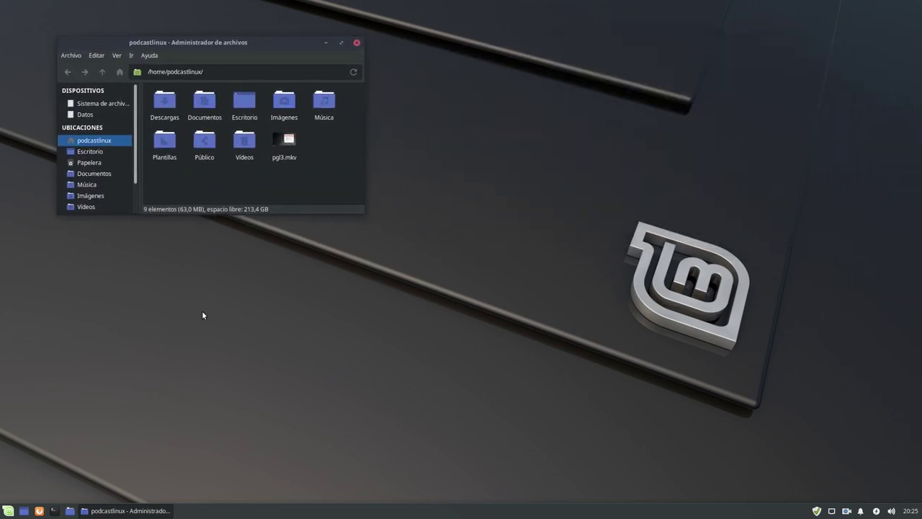
Step: Open Gestor de software and browse the applications in the Accesorios category
left_click(8, 510)
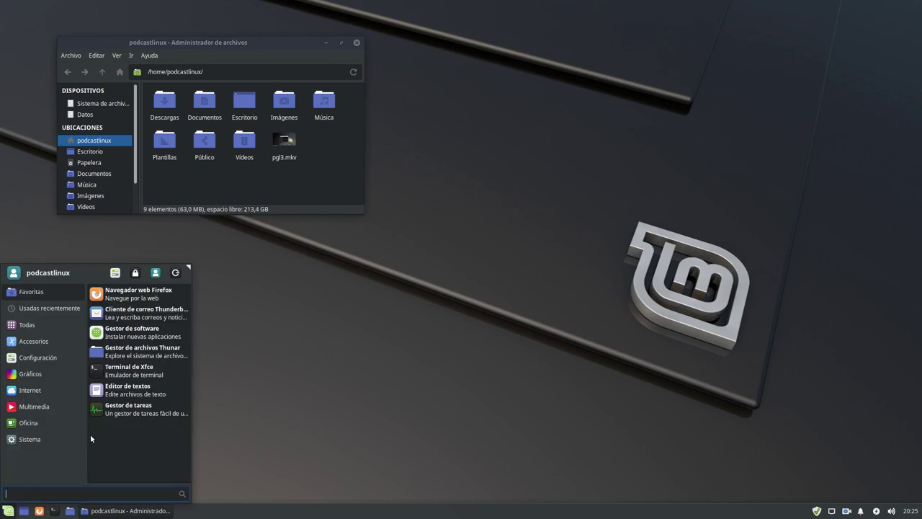
type("soft")
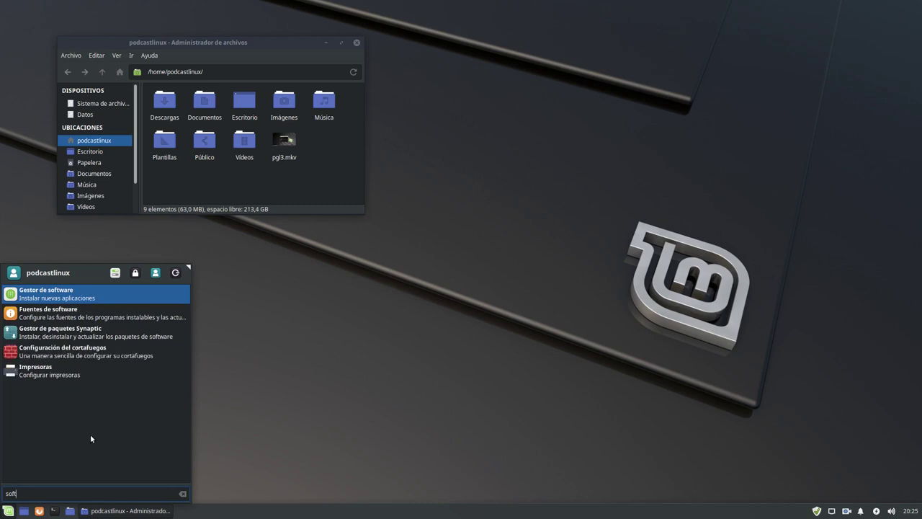
key("Return")
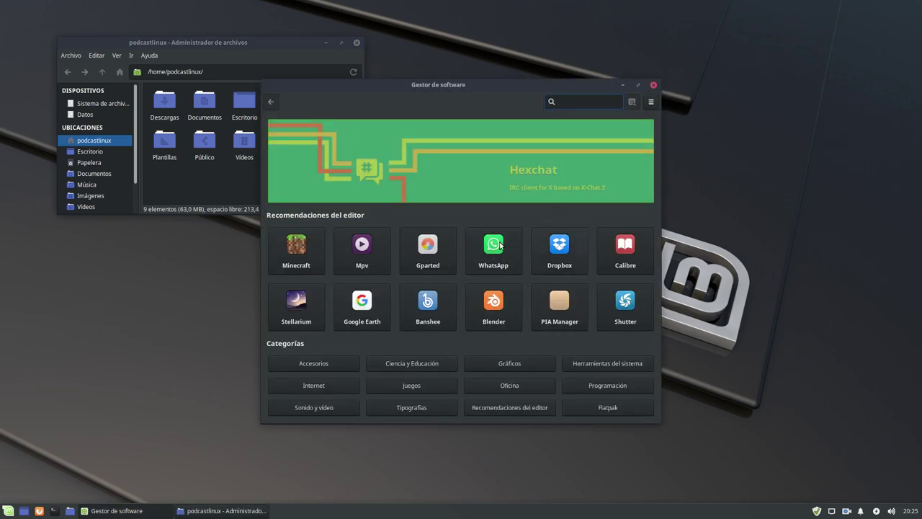
left_click(328, 363)
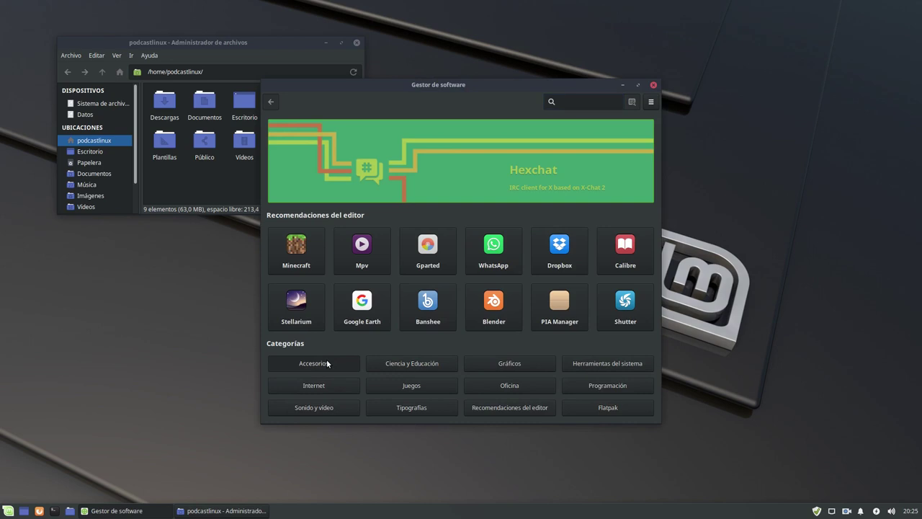
scroll(408, 301, "down", 5)
scroll(409, 301, "down", 10)
scroll(408, 300, "up", 10)
Step: Search the software catalogue for "ink"
left_click(577, 105)
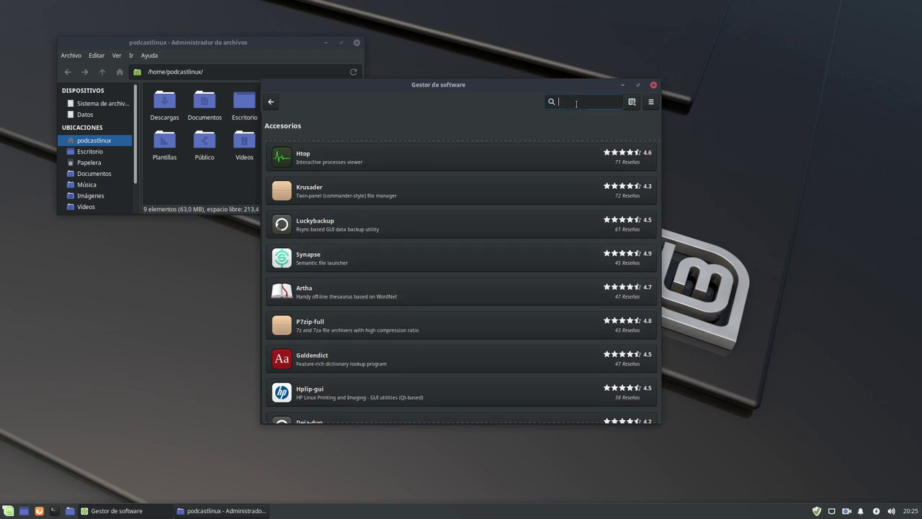
type("ink")
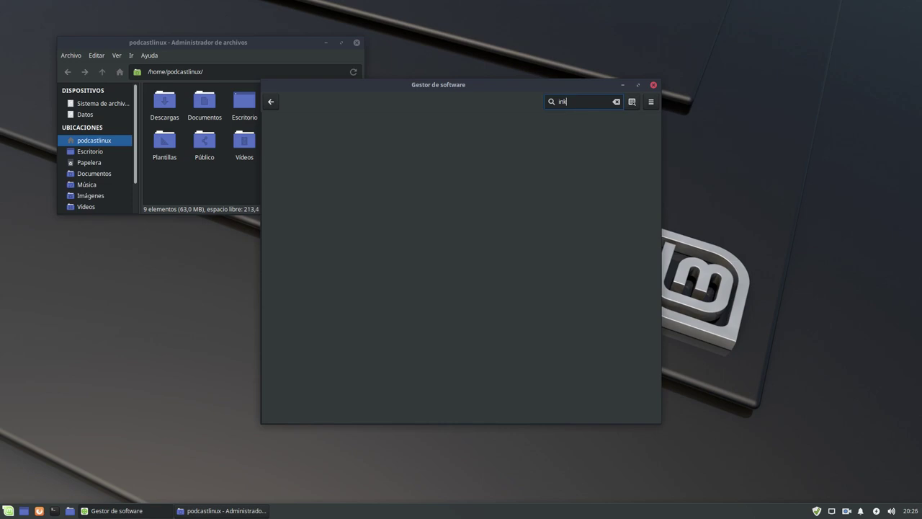
left_click(632, 102)
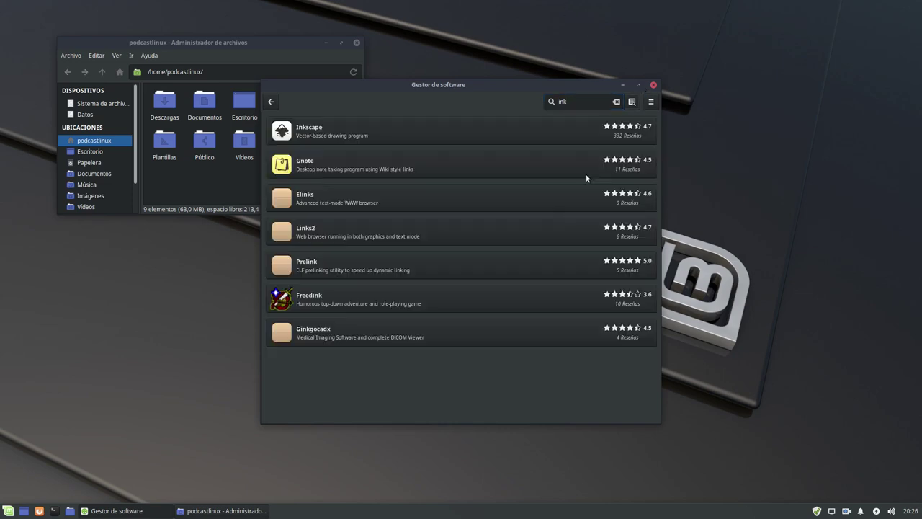
Step: Install Inkscape from the search results, accepting the additional packages and authenticating with the account password
left_click(333, 127)
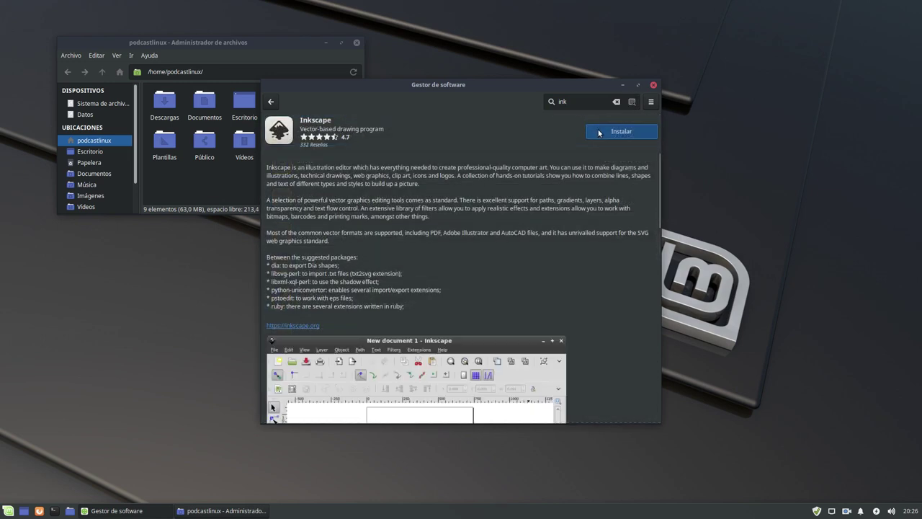
left_click(603, 133)
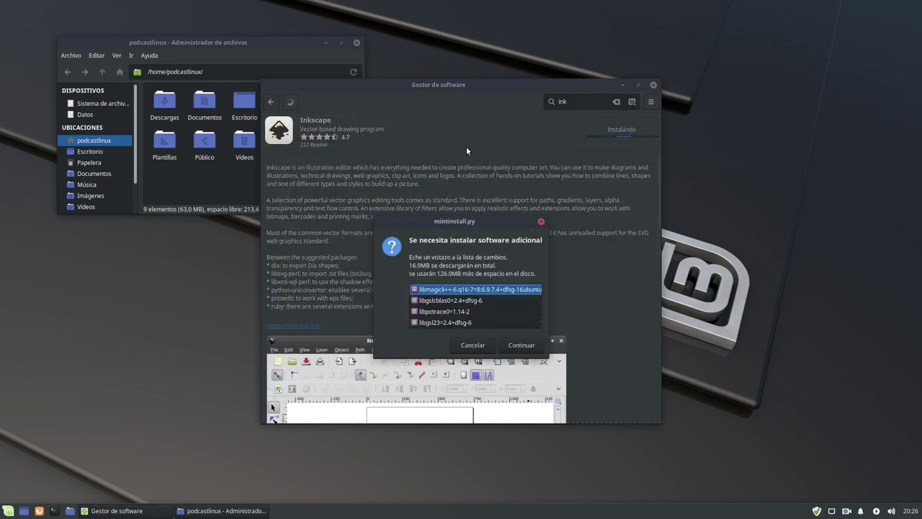
left_click(521, 347)
type("********")
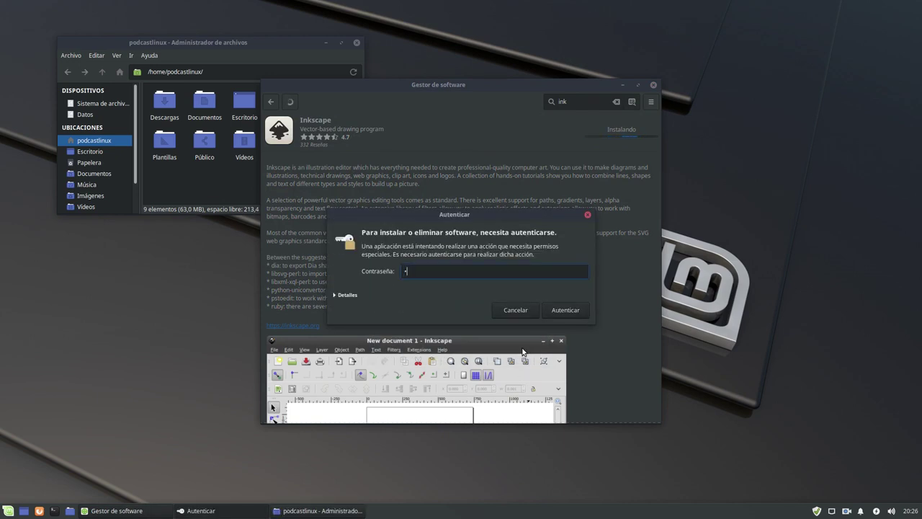
type("*******")
key("Return")
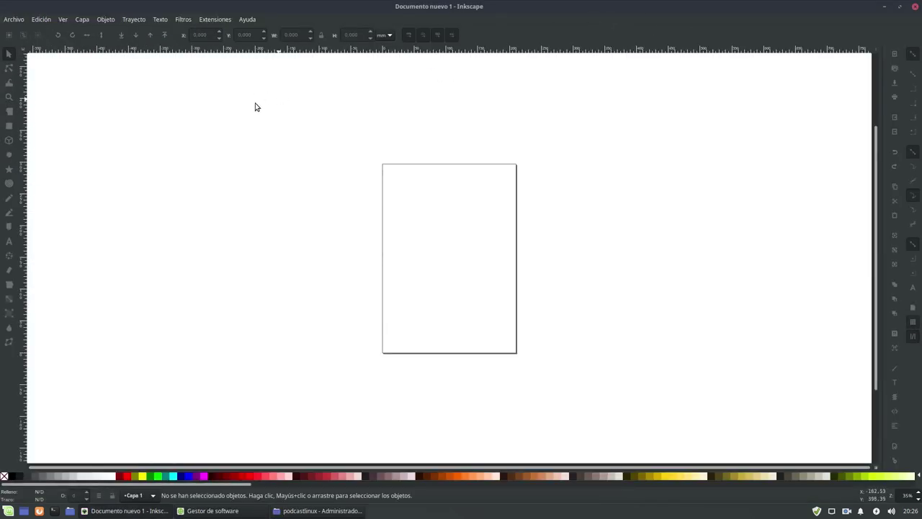
Step: Restore the maximized Inkscape window to a smaller size and close it
double_click(612, 10)
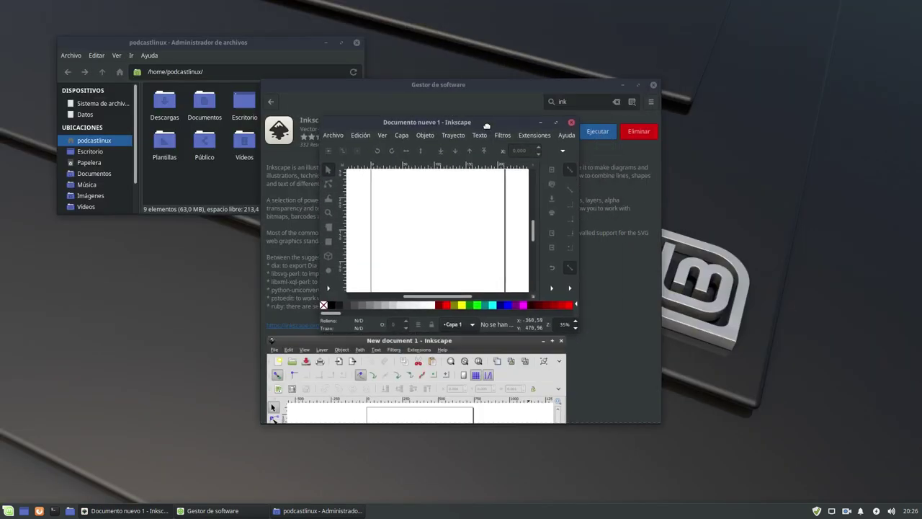
left_click(572, 123)
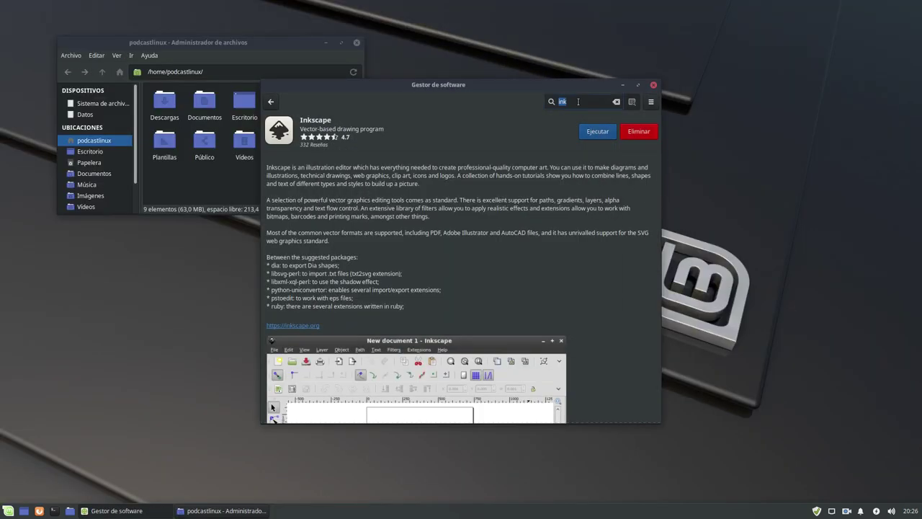
Step: Search the software catalogue for "audacity" and install the Audacity (Flathub) version, accepting its additional software
type("audacity")
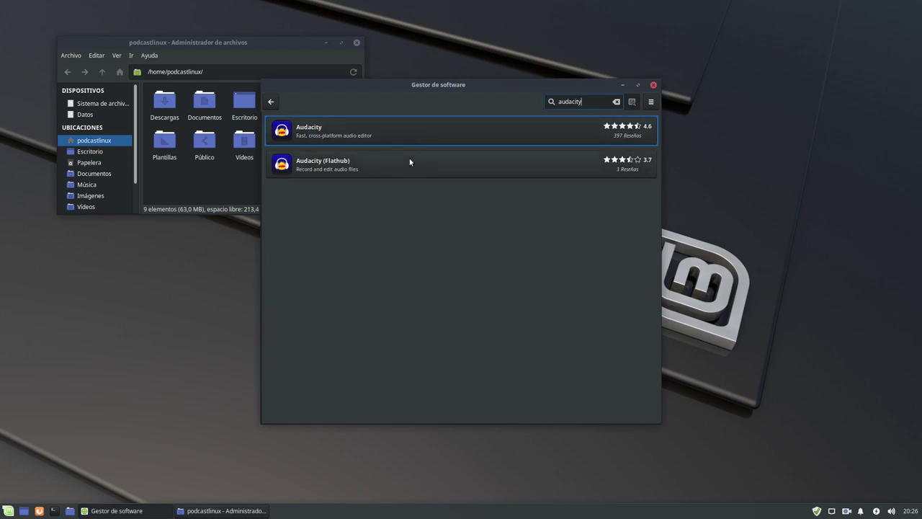
left_click(372, 157)
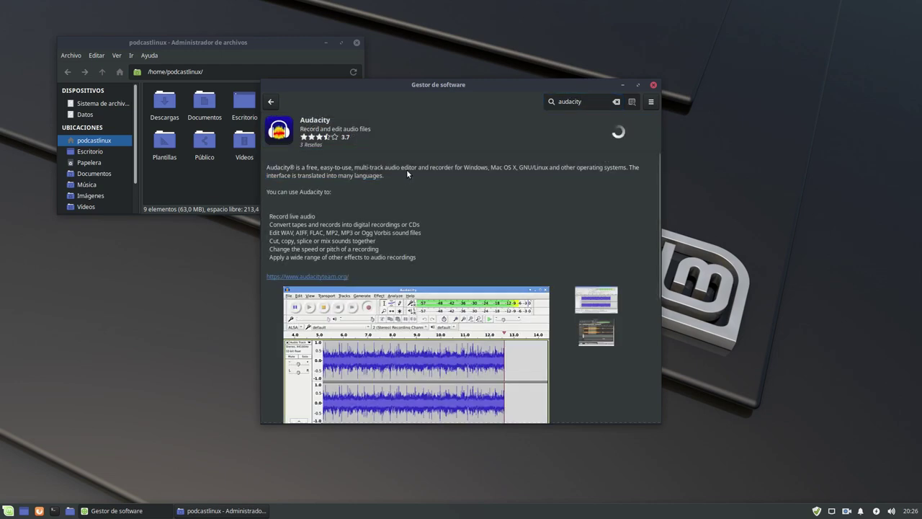
left_click(621, 131)
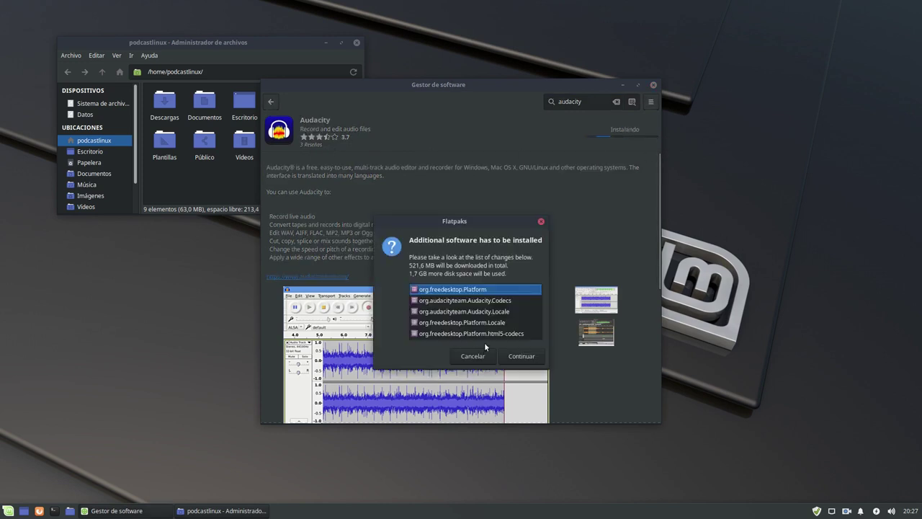
left_click(522, 356)
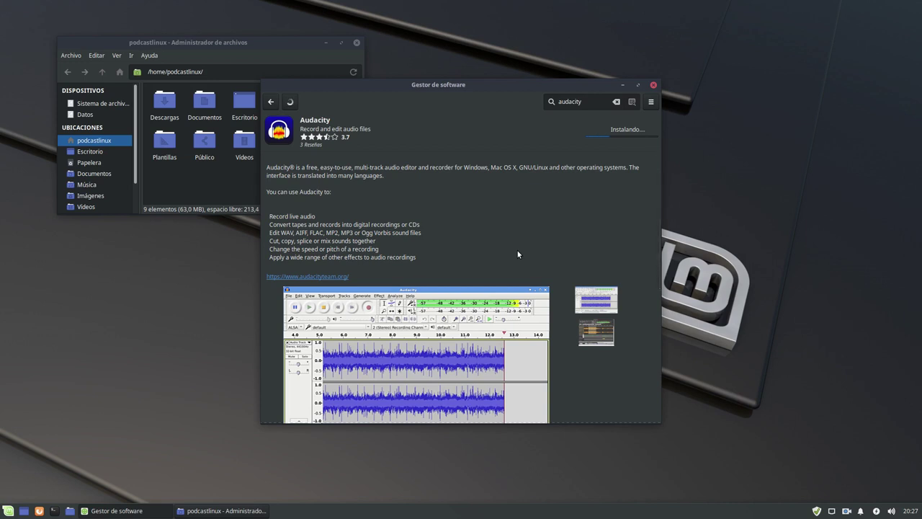
Step: Launch LibreOffice Writer from the Oficina applications to view its dark interface, and close it
left_click(7, 513)
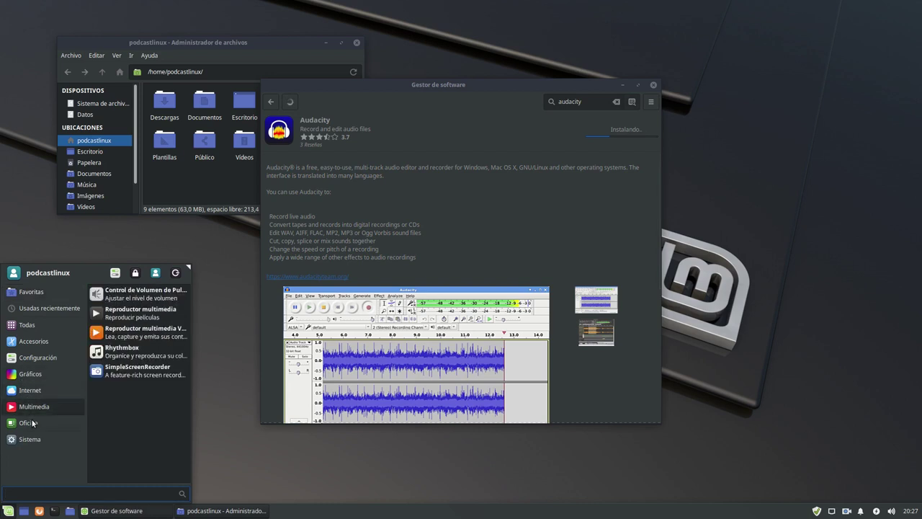
mouse_move(32, 422)
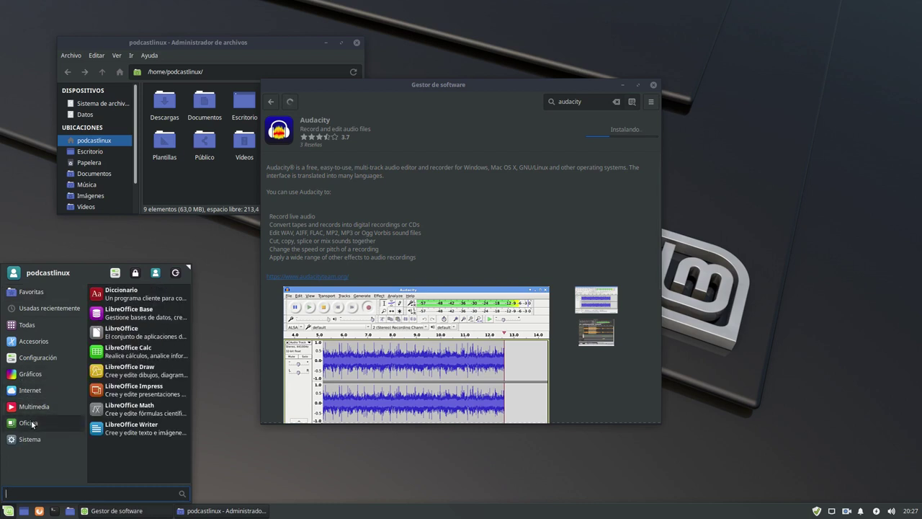
left_click(133, 430)
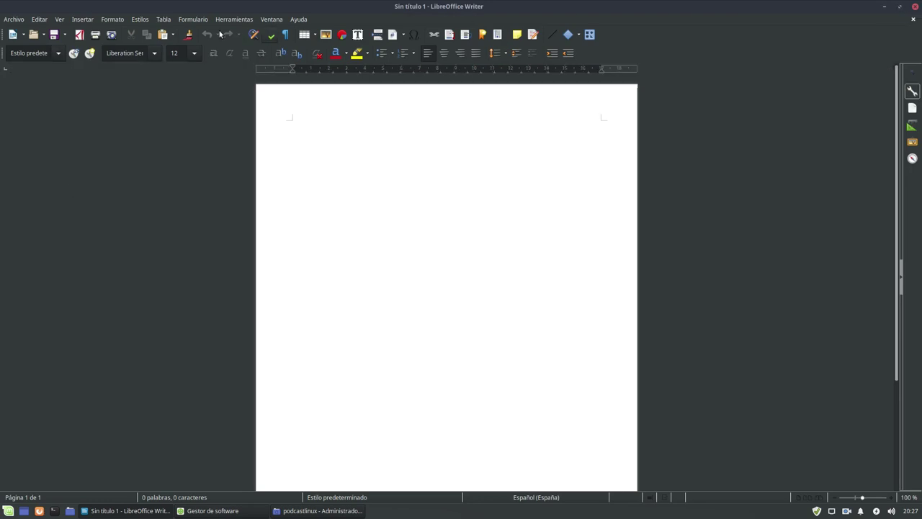
left_click(917, 6)
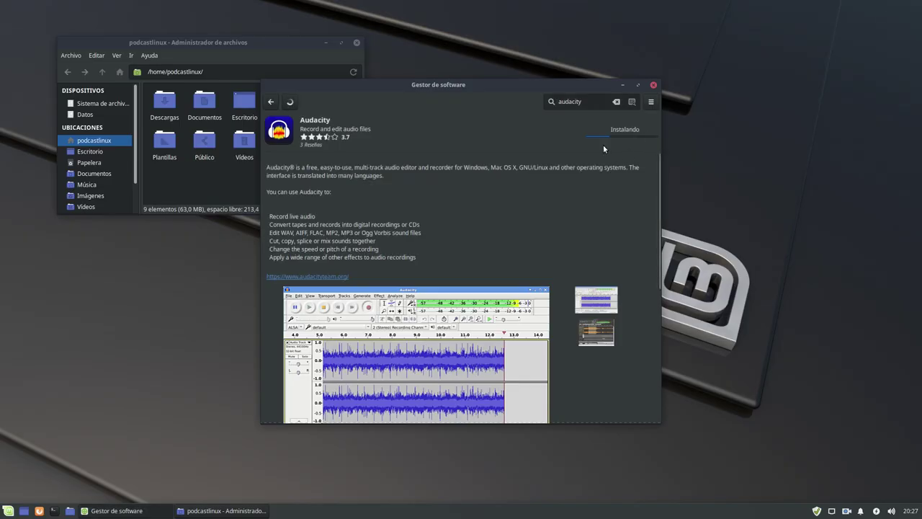
Step: Move the Gestor de software window beside the file manager so the two no longer overlap
left_click_drag(474, 82, 700, 36)
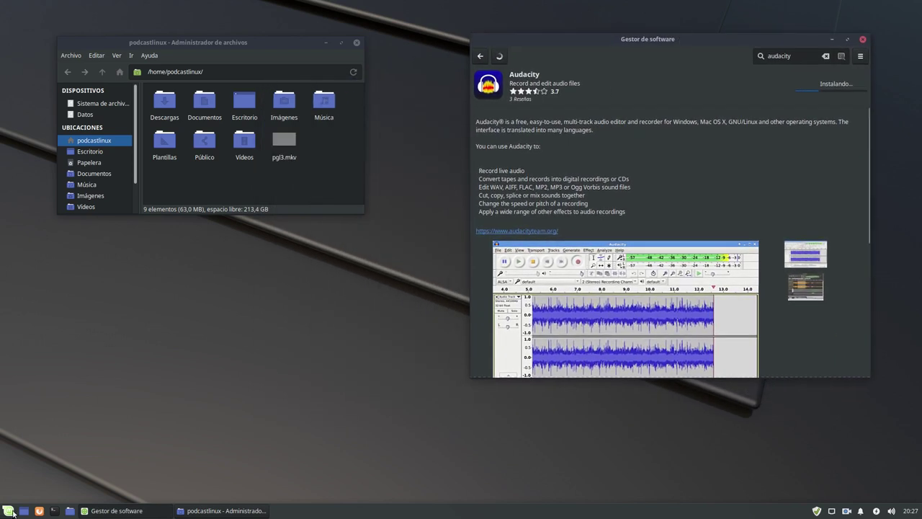
left_click(9, 511)
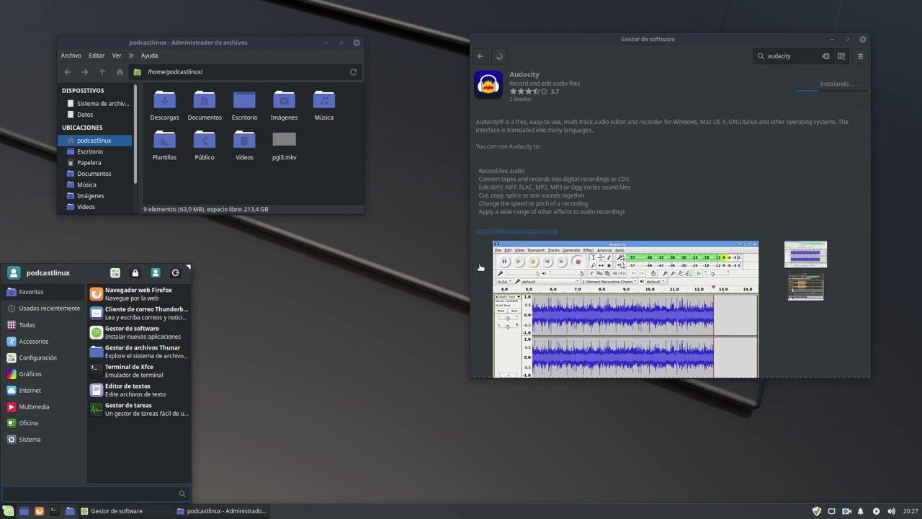
left_click(482, 57)
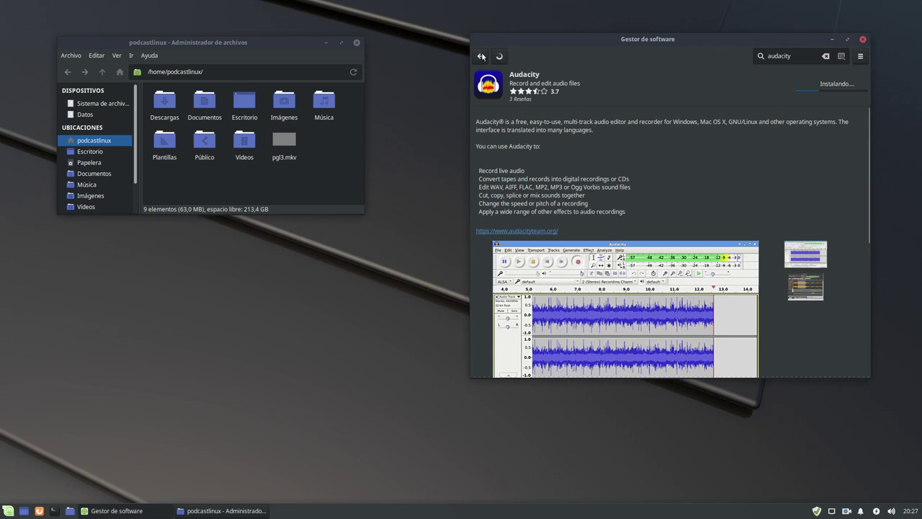
Step: Launch the VLC media player, accept its privacy policy with network access for metadata allowed, and close it
left_click(6, 513)
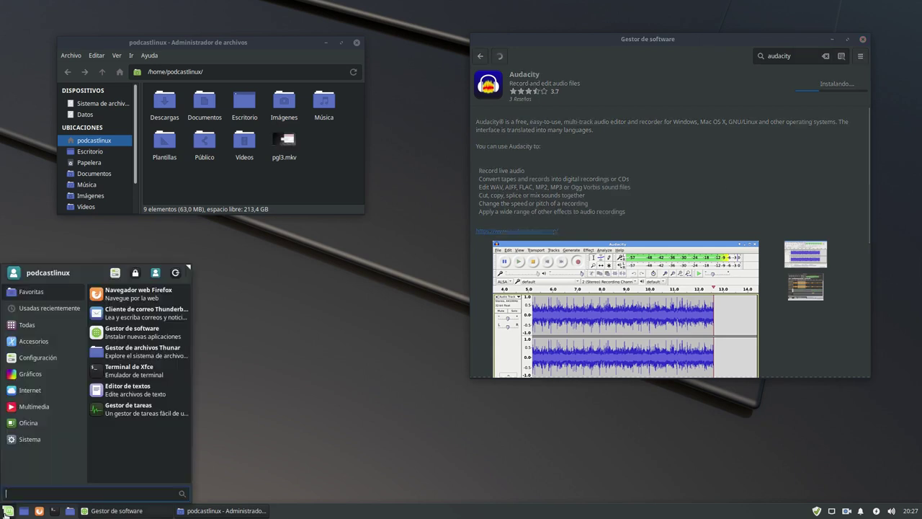
mouse_move(43, 380)
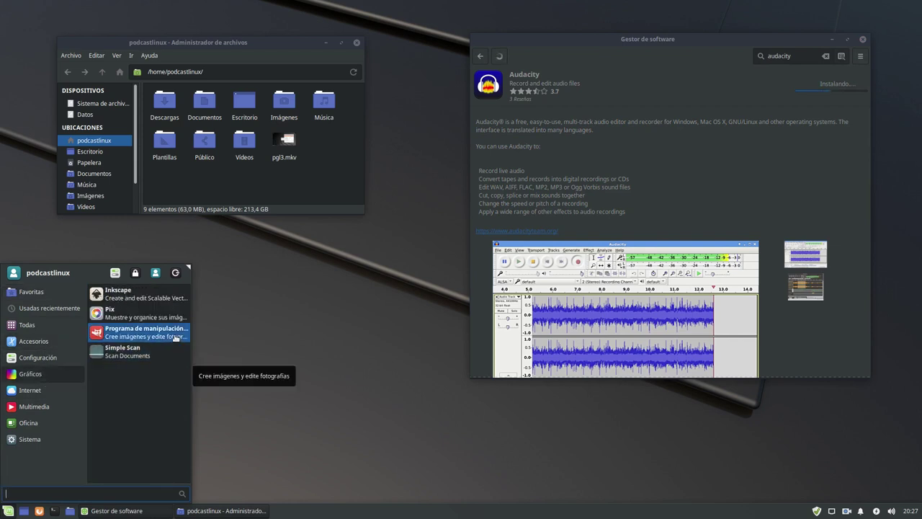
mouse_move(70, 394)
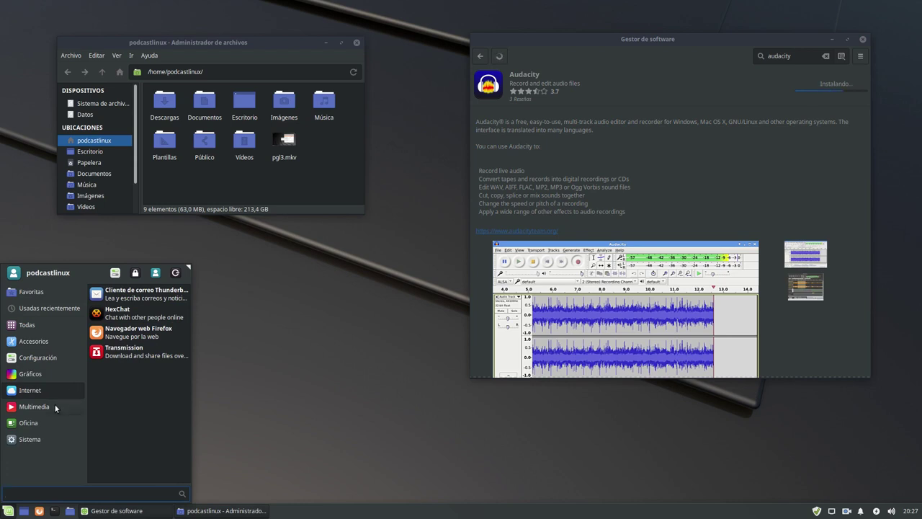
mouse_move(55, 408)
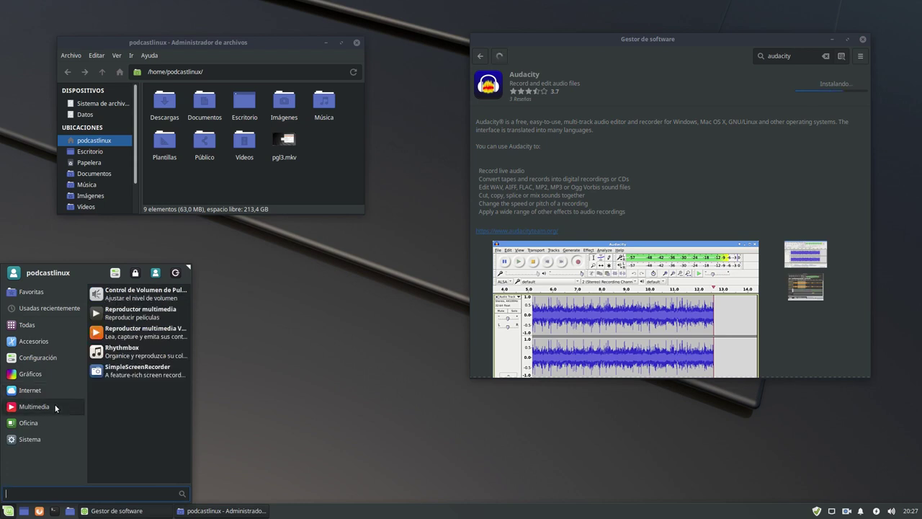
left_click(144, 332)
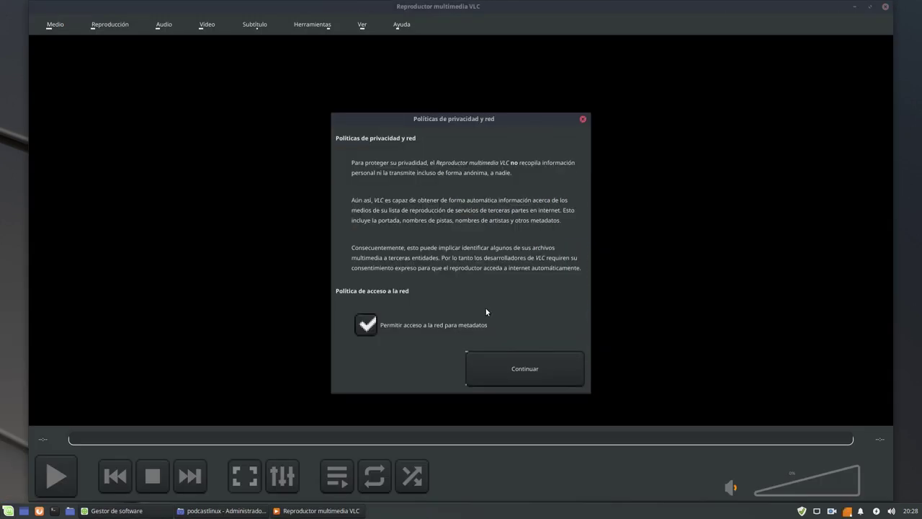
left_click(519, 368)
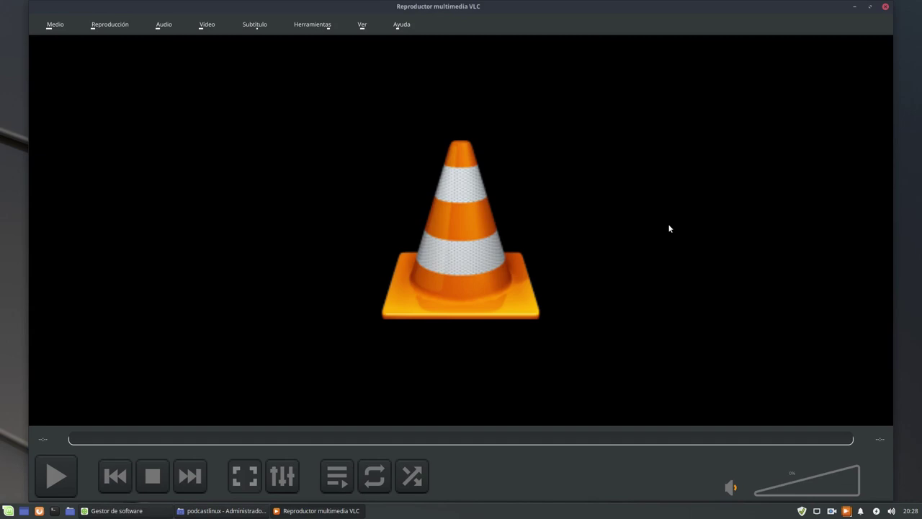
left_click(886, 6)
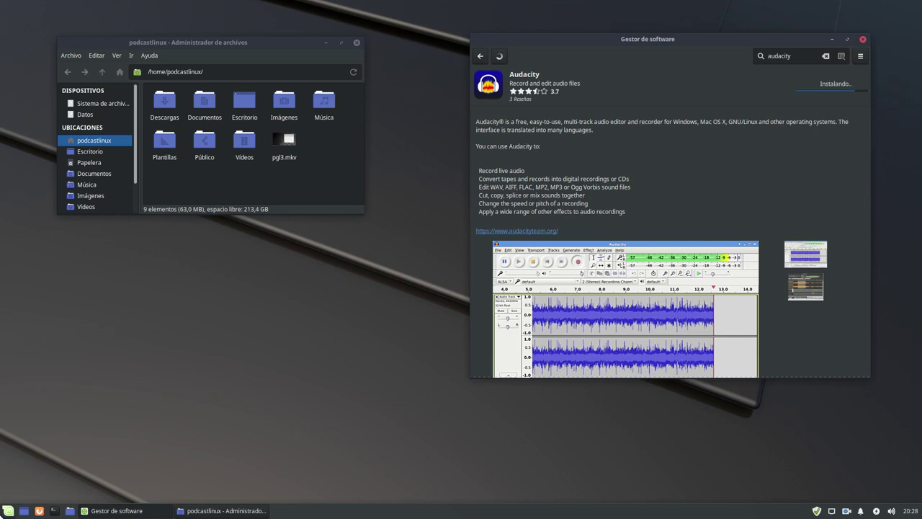
Step: Shift the Gestor de software window slightly farther from the file manager, towards the corner of the desktop
left_click(8, 510)
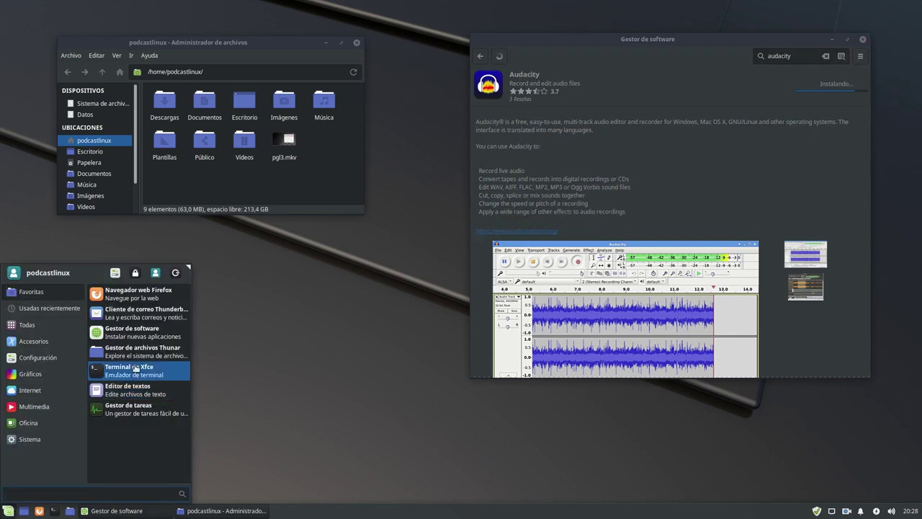
left_click(298, 367)
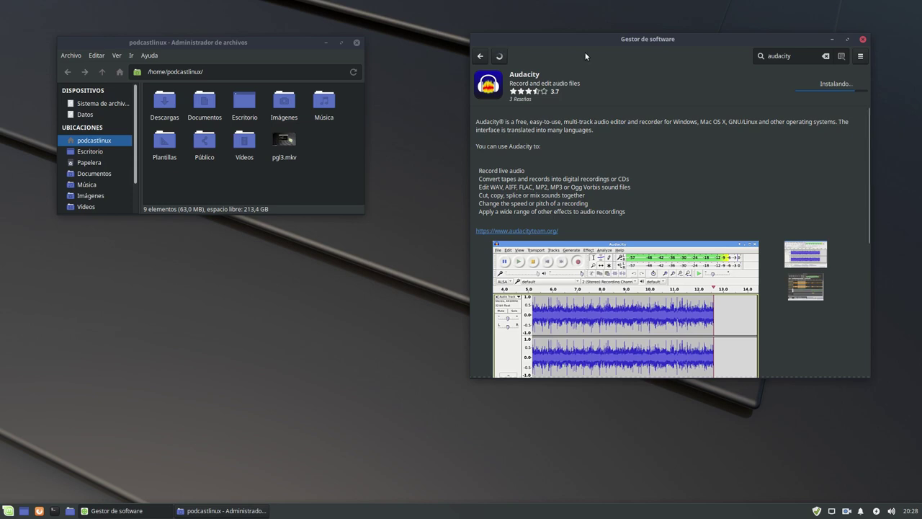
left_click_drag(623, 37, 647, 20)
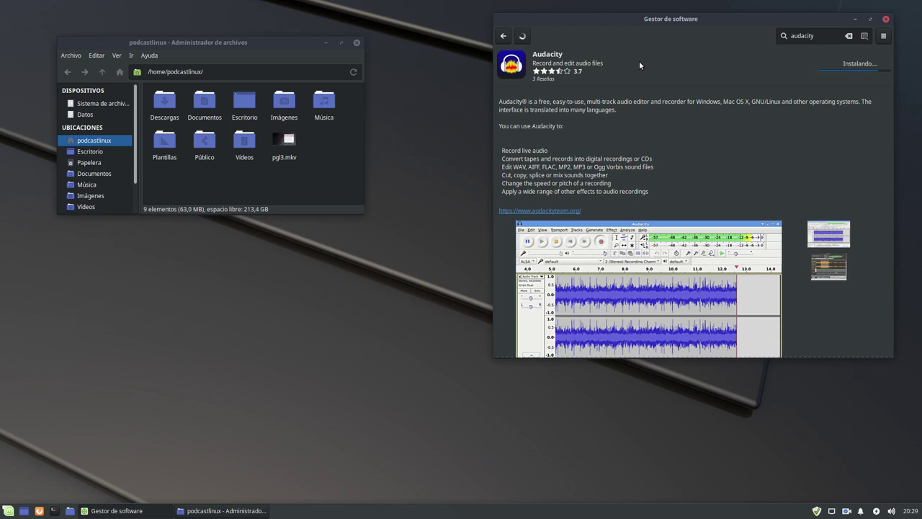
Step: Return to the Gestor de software start page and browse the applications in the Gráficos category
left_click(503, 36)
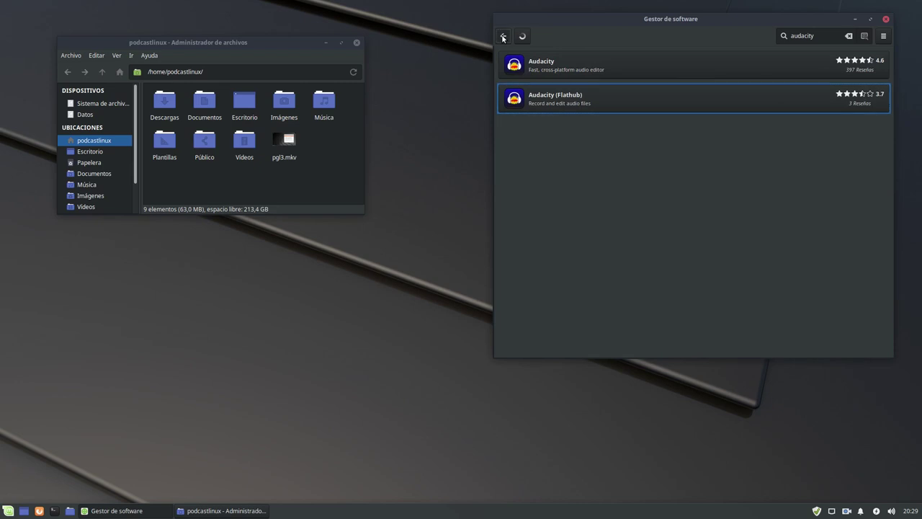
left_click(503, 36)
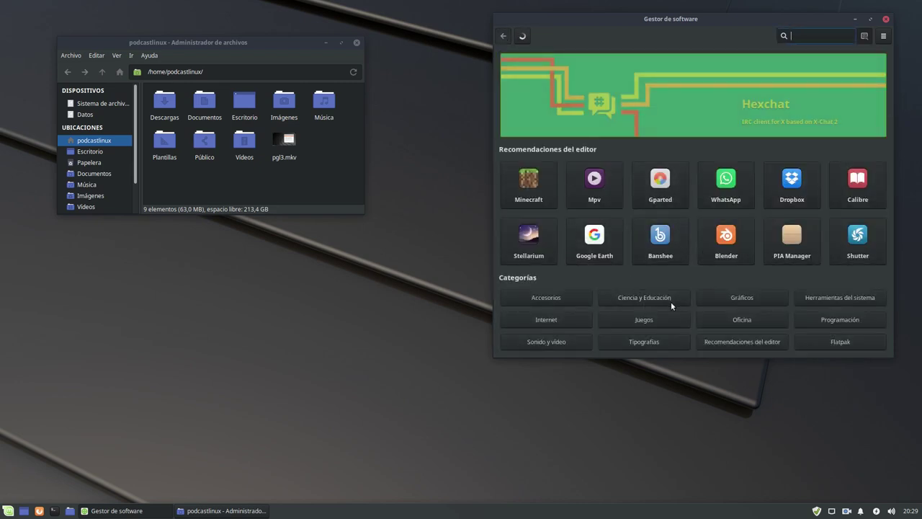
left_click(750, 300)
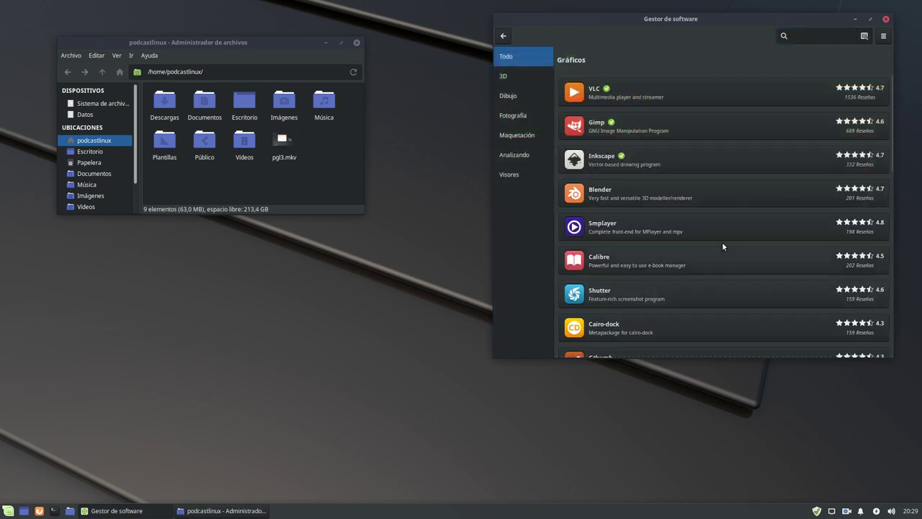
scroll(722, 242, "down", 3)
scroll(722, 241, "up", 2)
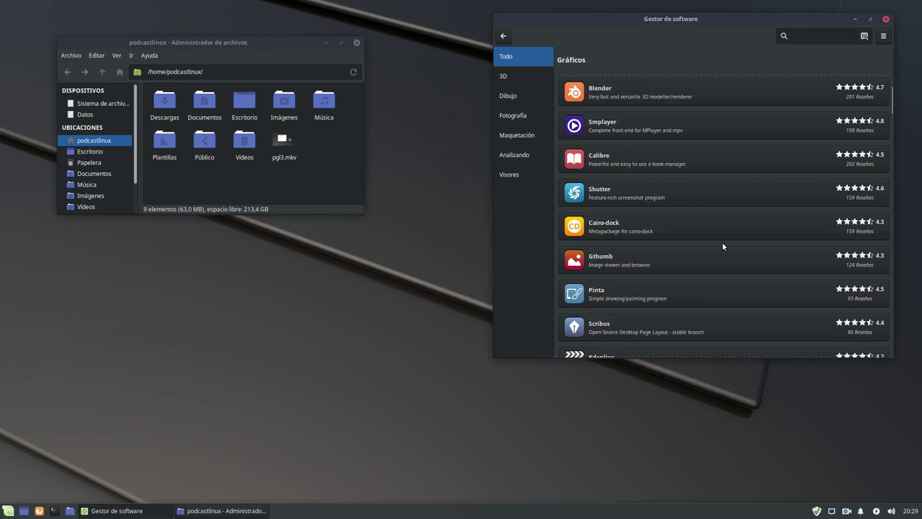
scroll(684, 188, "up", 1)
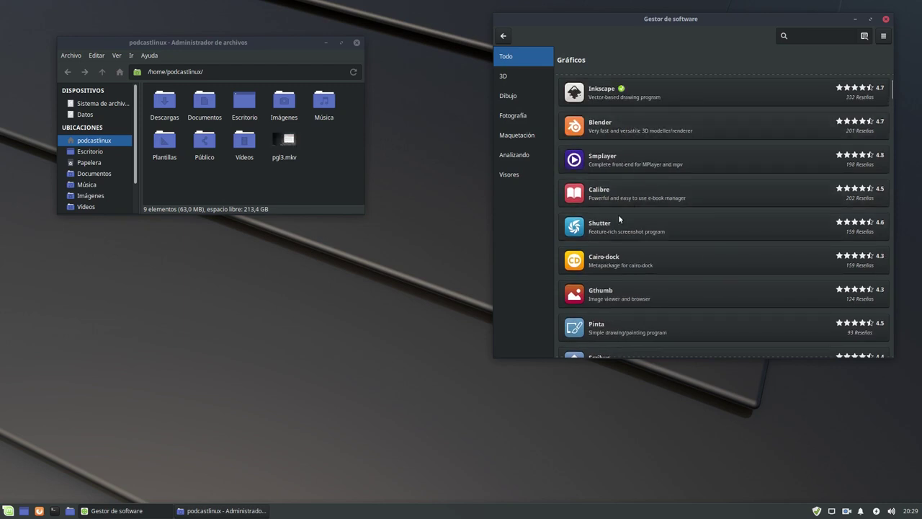
scroll(683, 208, "down", 1)
scroll(683, 208, "down", 2)
scroll(683, 208, "up", 4)
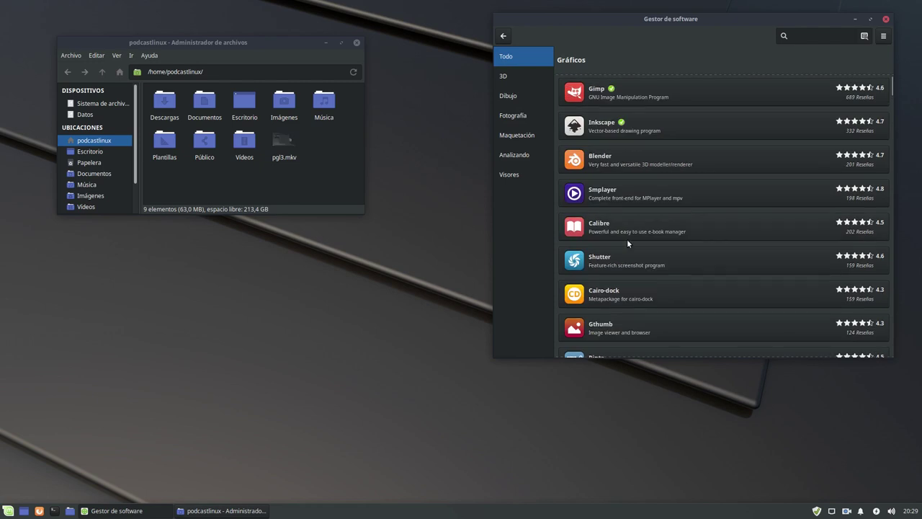
scroll(663, 242, "down", 3)
scroll(664, 246, "down", 1)
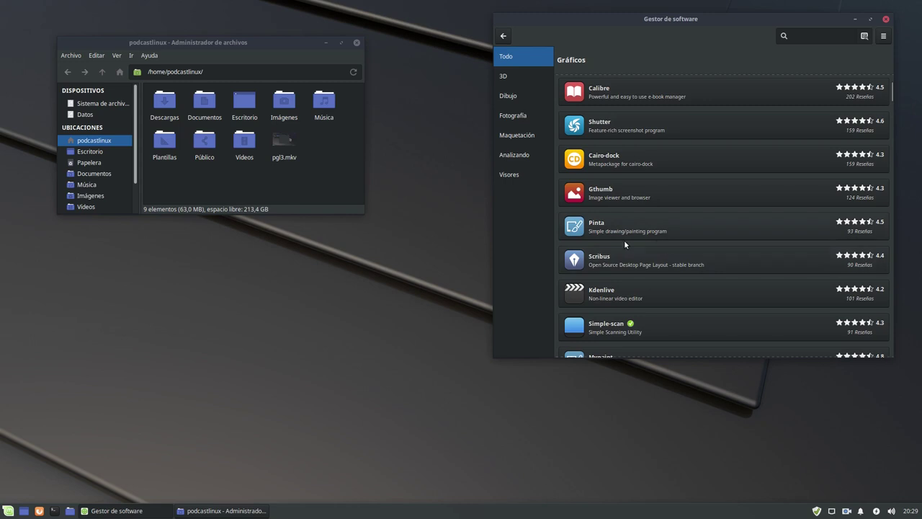
scroll(684, 255, "down", 2)
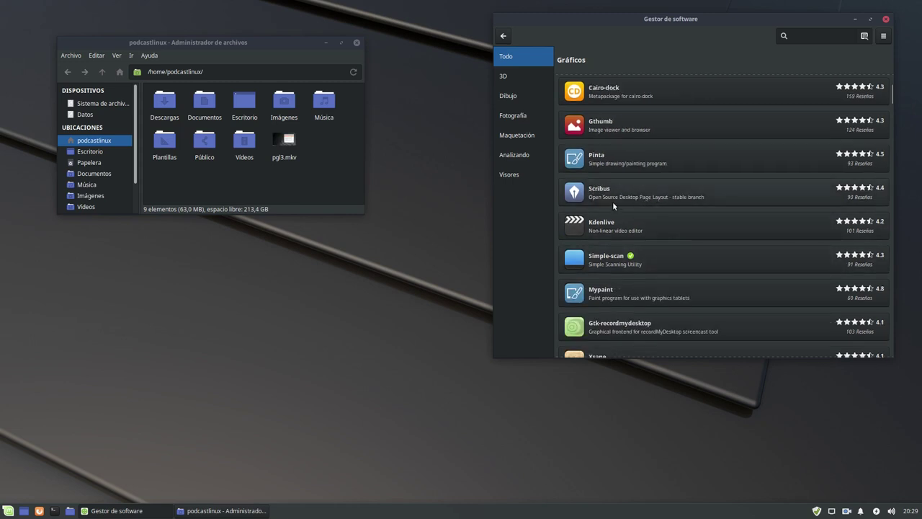
Step: Look through the Gráficos applications and search for openshot, toggling the search scope option
scroll(680, 226, "down", 2)
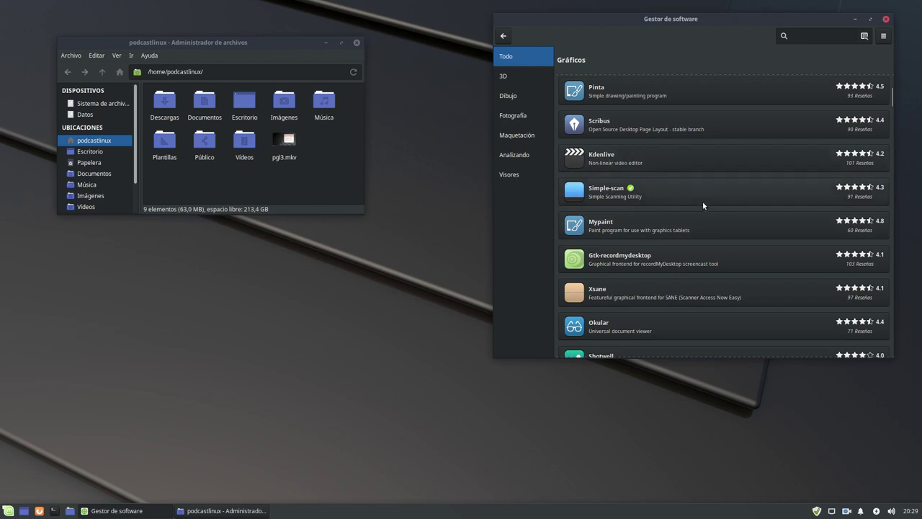
scroll(702, 201, "down", 2)
left_click(808, 36)
type("o")
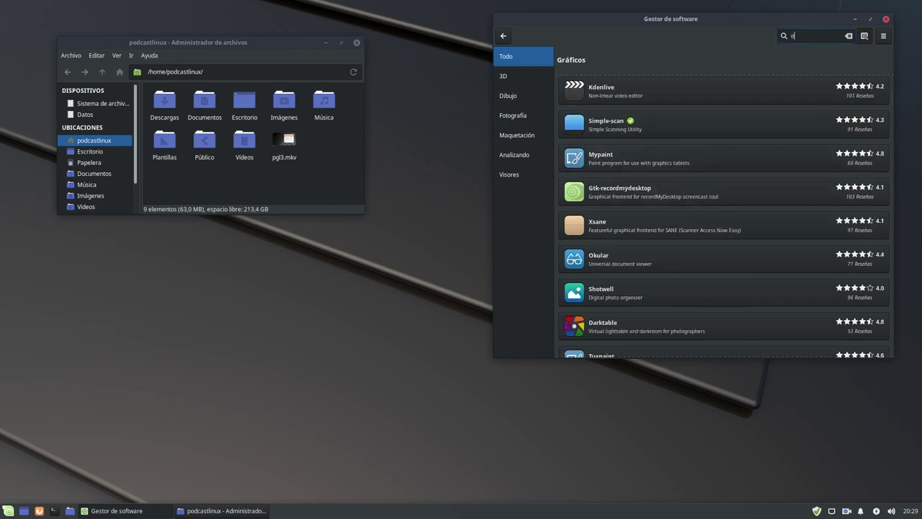
type("penshot")
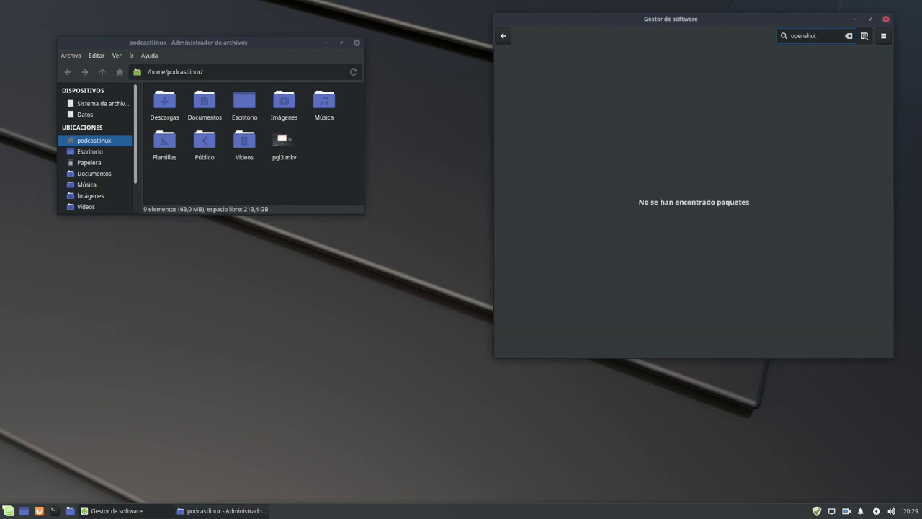
left_click(864, 36)
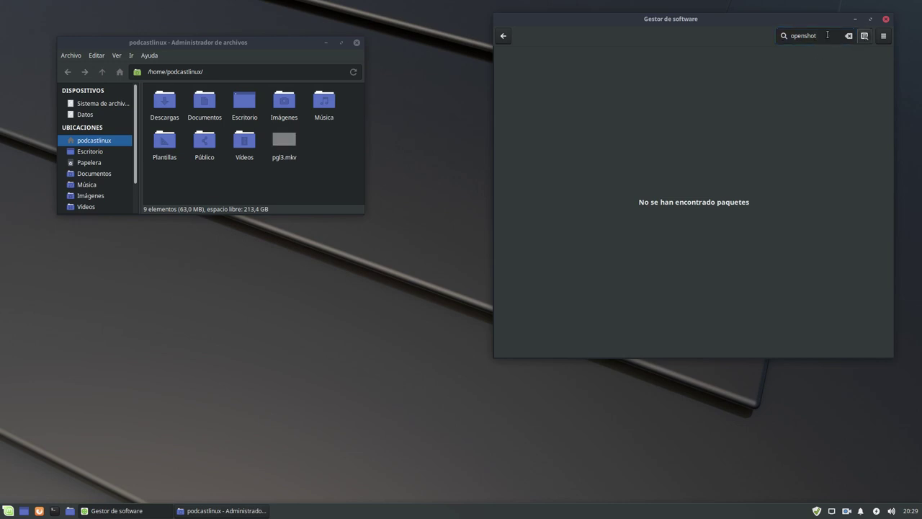
Step: Search for shotcut, open the Shotcut video editor's page, and install it together with the additional Flatpak software it requires
double_click(827, 34)
type("shotcut")
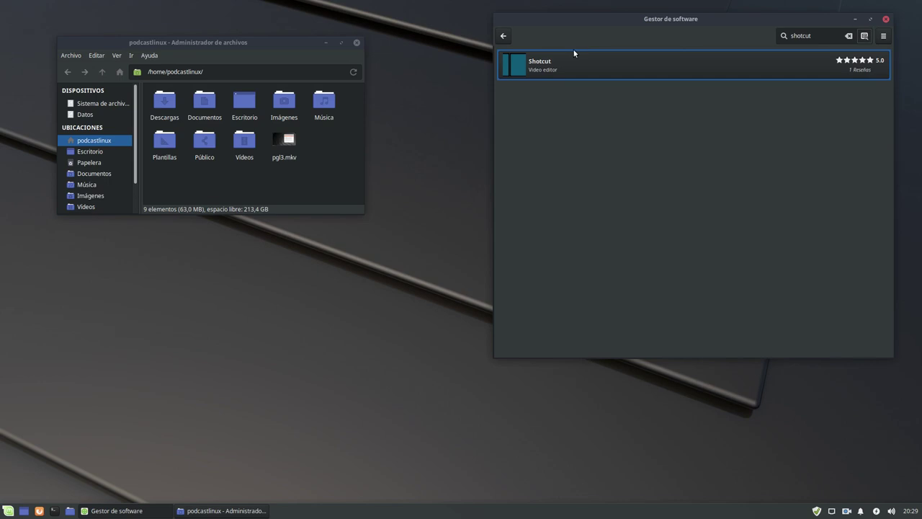
left_click(567, 68)
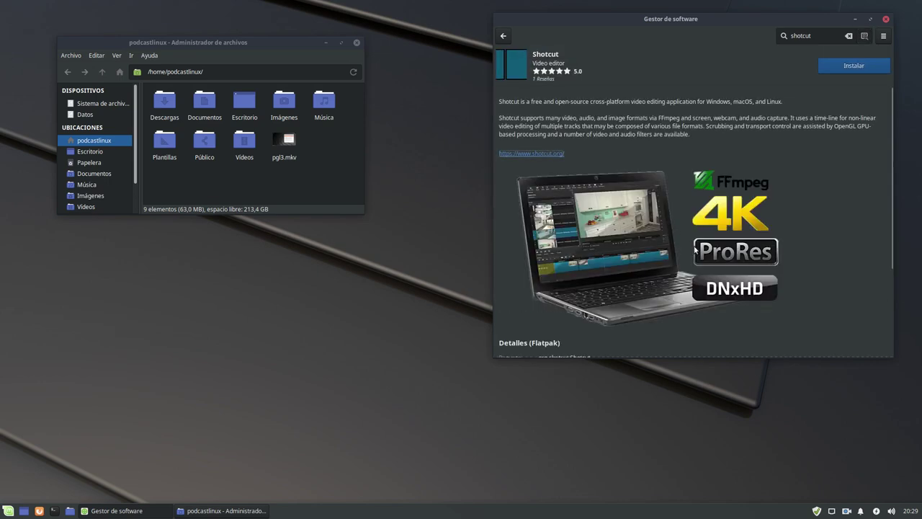
scroll(652, 235, "down", 3)
scroll(670, 235, "up", 3)
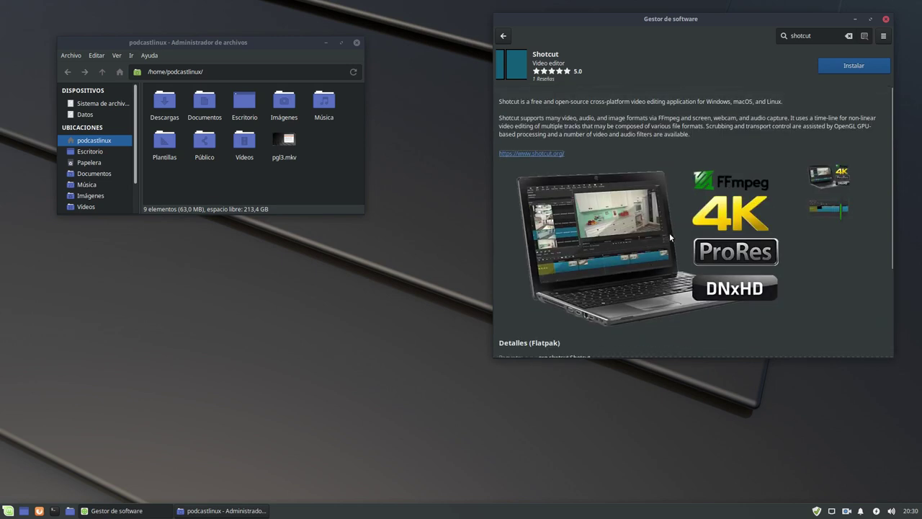
left_click(847, 66)
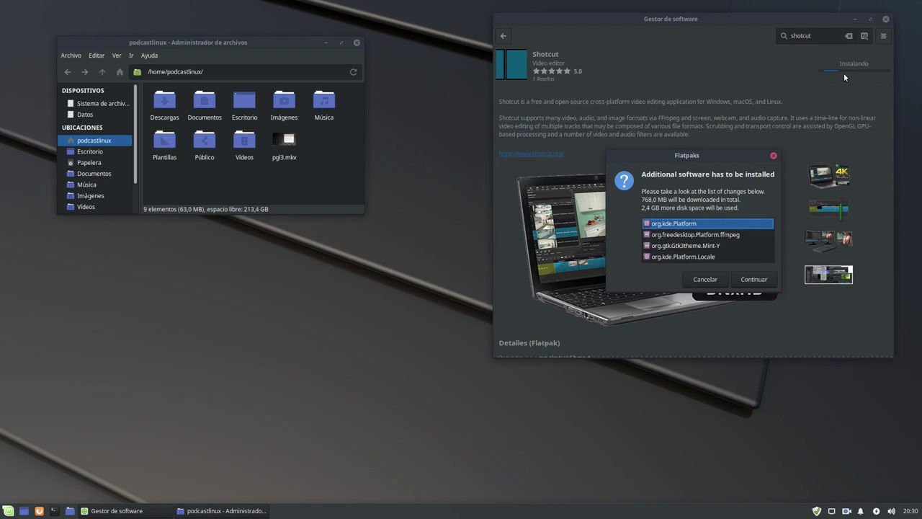
left_click(747, 279)
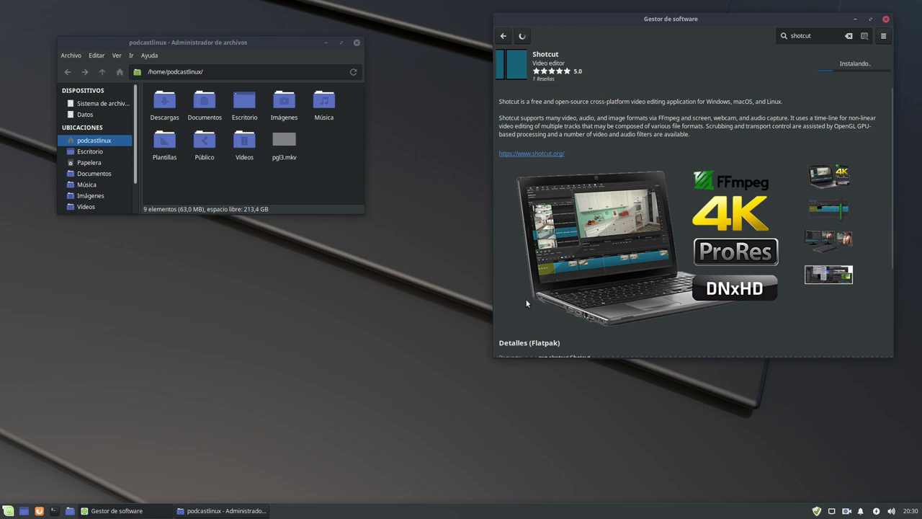
Step: Launch Audacity from the multimedia applications and dismiss its welcome window
left_click(10, 511)
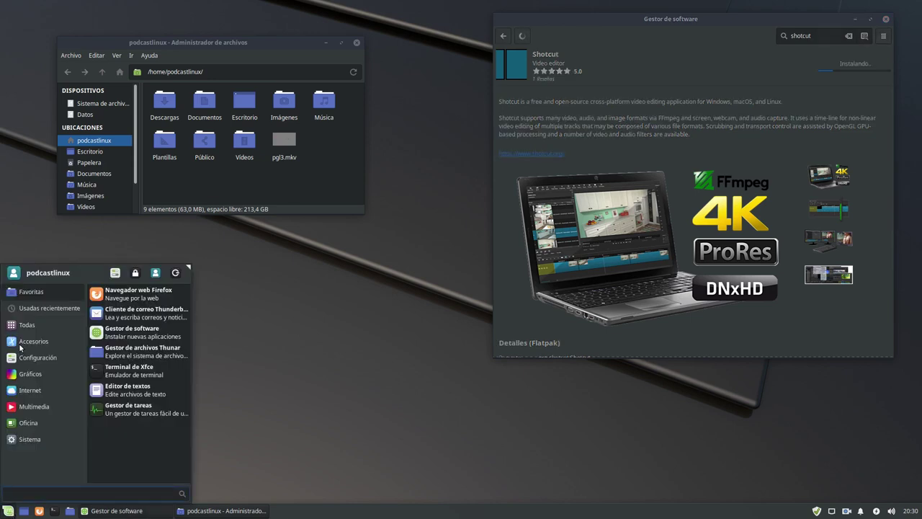
mouse_move(29, 411)
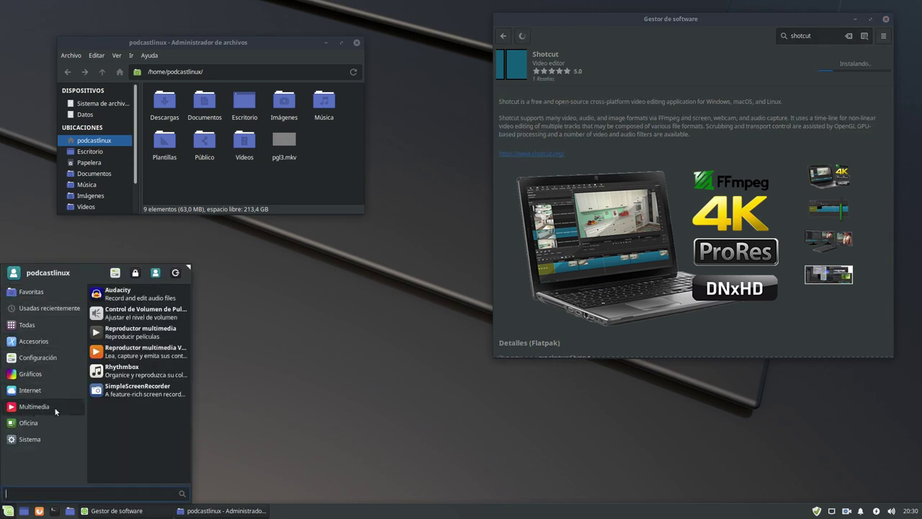
left_click(138, 298)
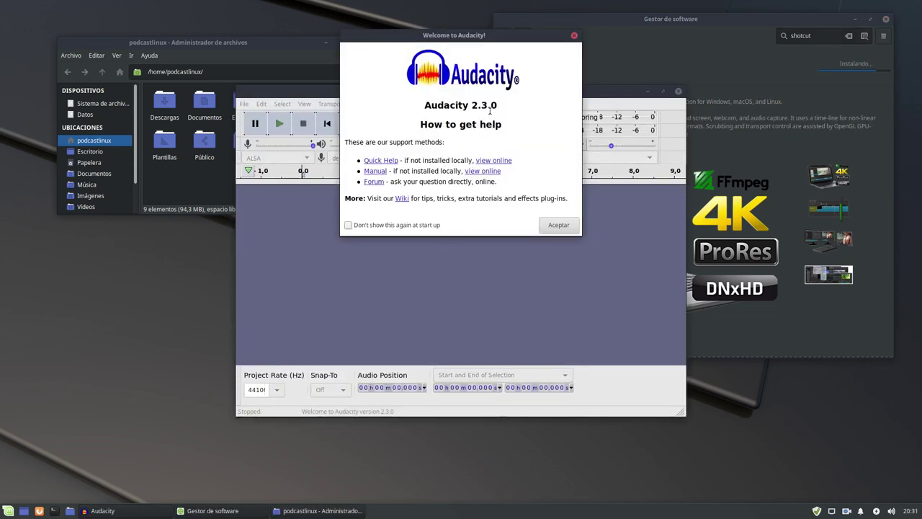
left_click(575, 36)
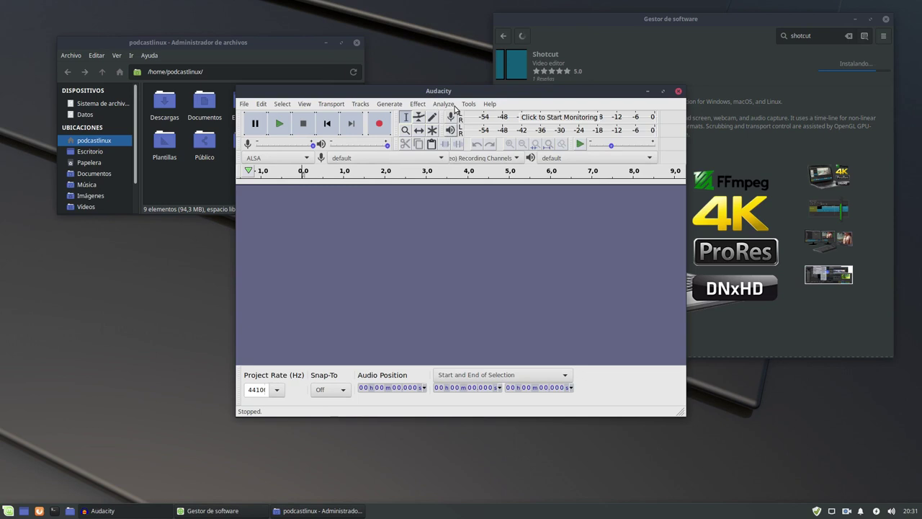
Step: View Audacity's About window and close it
left_click(490, 105)
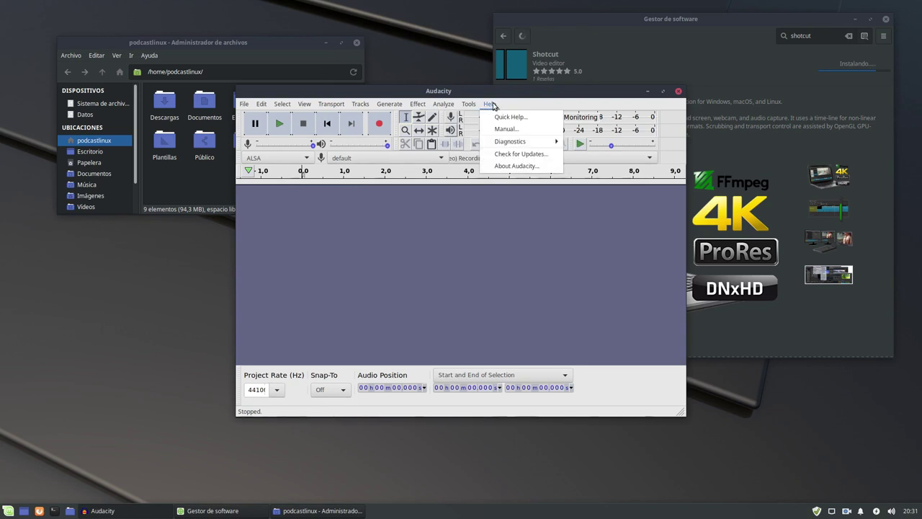
left_click(513, 166)
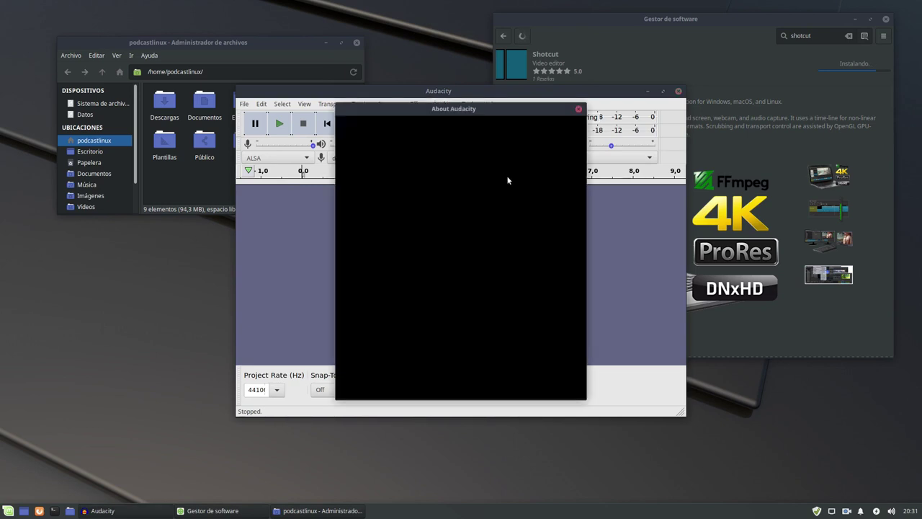
left_click(579, 110)
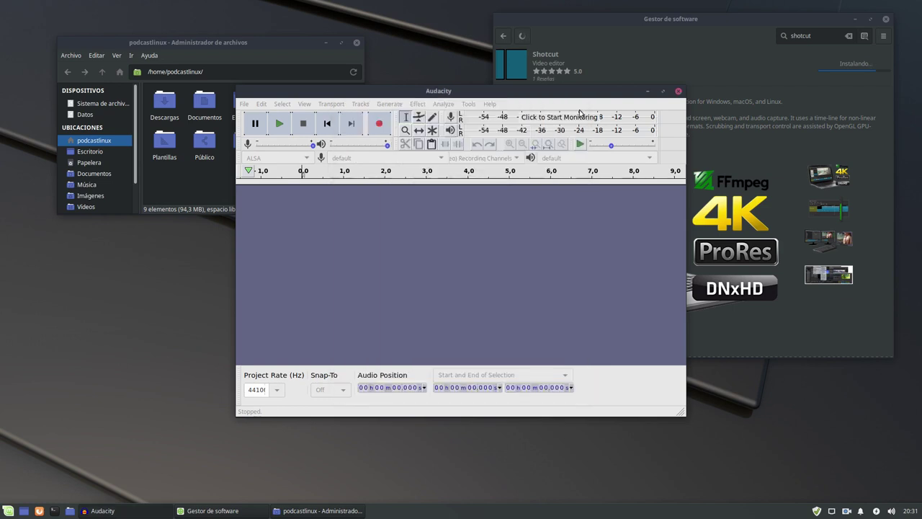
Step: Set Audacity's interface theme to Dark in the preferences, apply it, and close the program
left_click(419, 105)
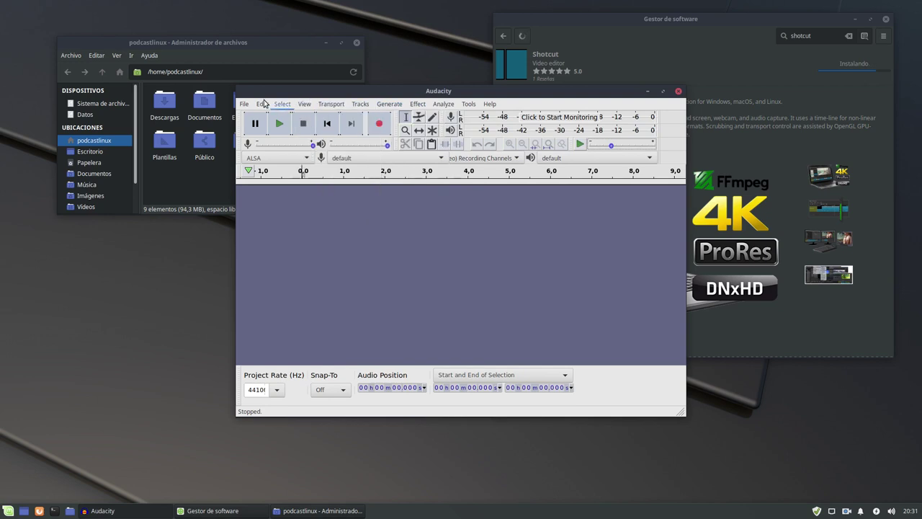
left_click(304, 104)
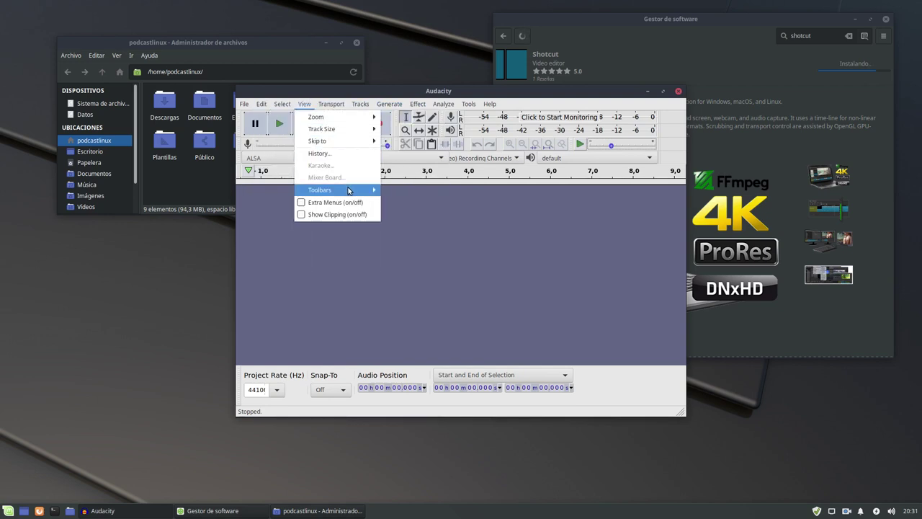
mouse_move(285, 102)
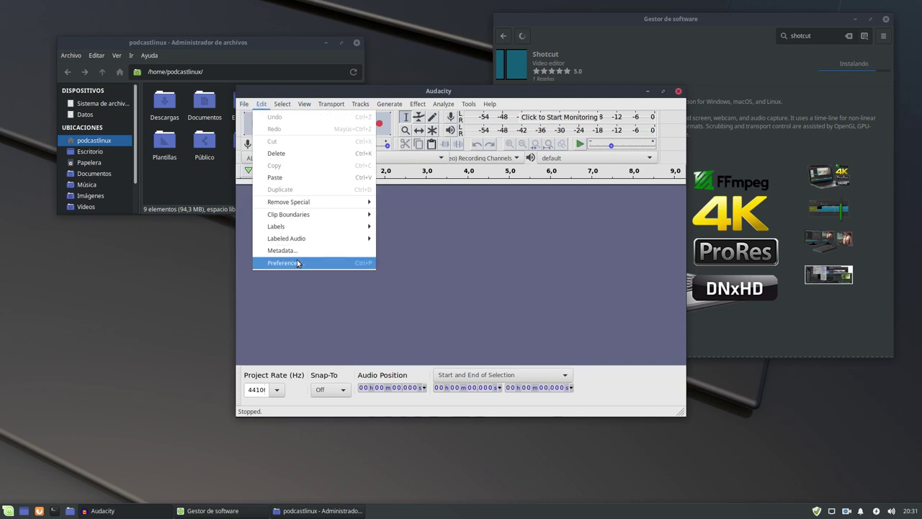
left_click(296, 263)
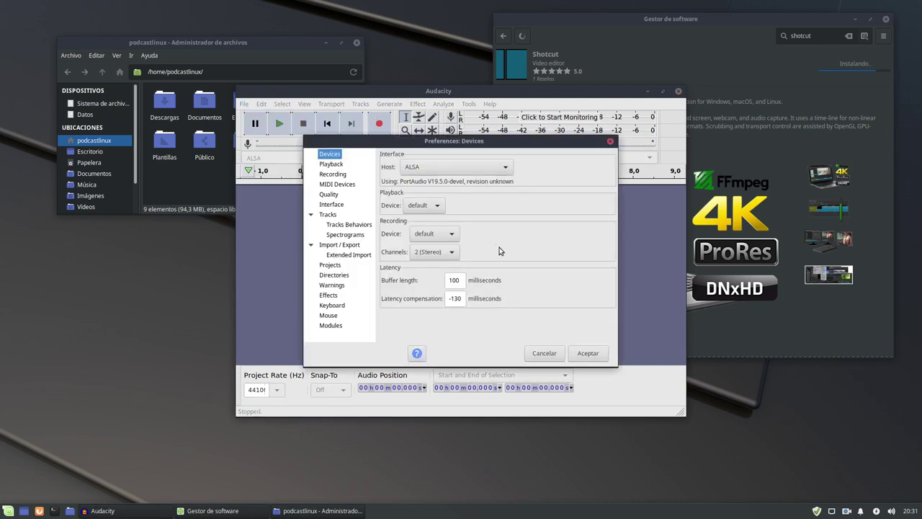
left_click(336, 206)
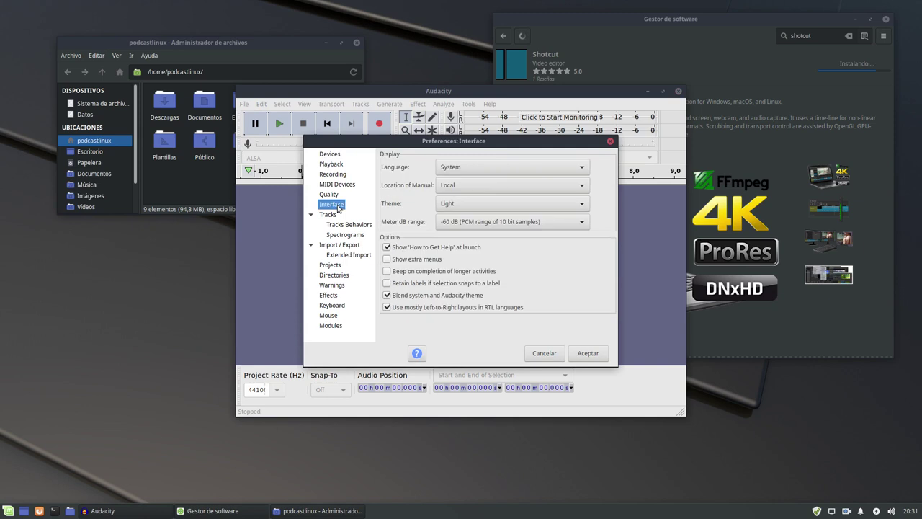
left_click(480, 205)
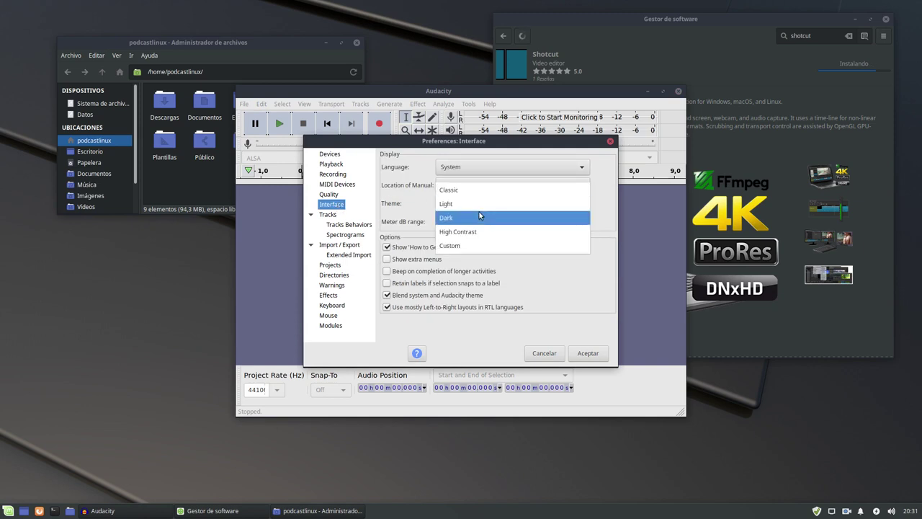
left_click(479, 216)
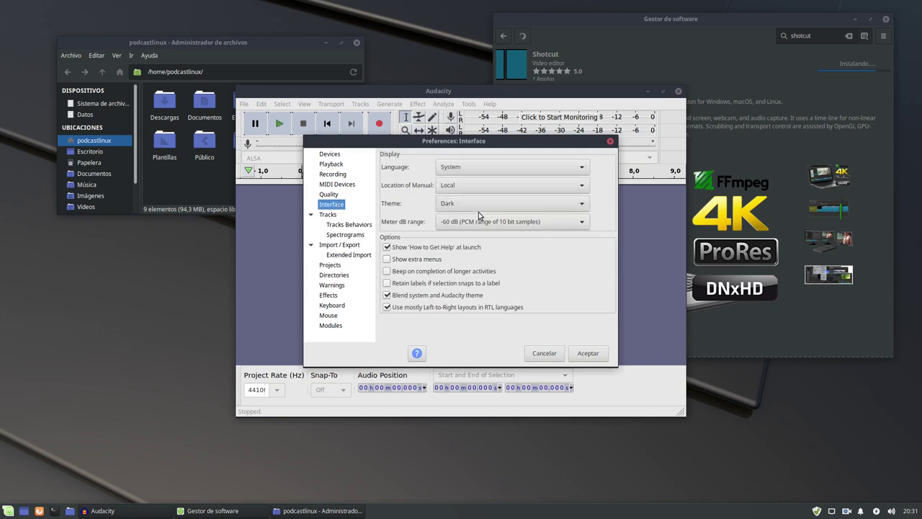
left_click(588, 353)
left_click(678, 90)
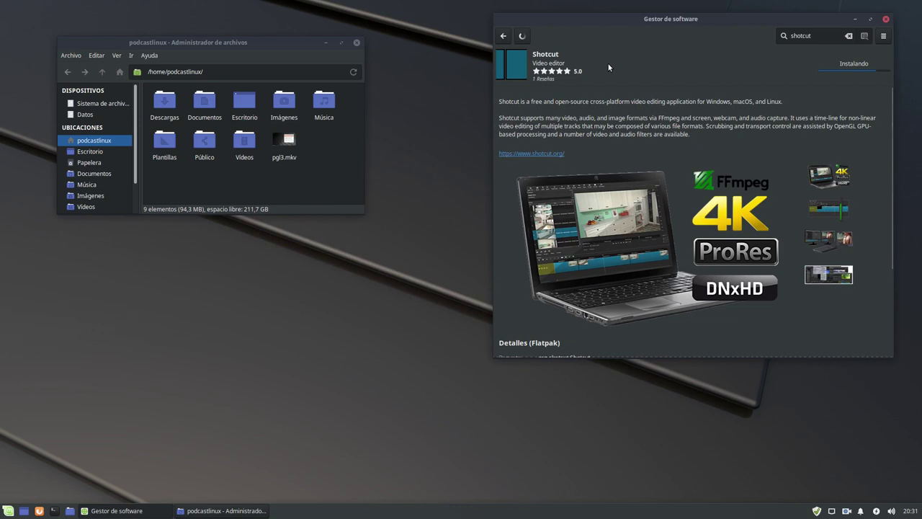
Step: Move the Gestor de software window slightly towards the desktop's centre and look over Shotcut's package details
left_click_drag(633, 23, 617, 45)
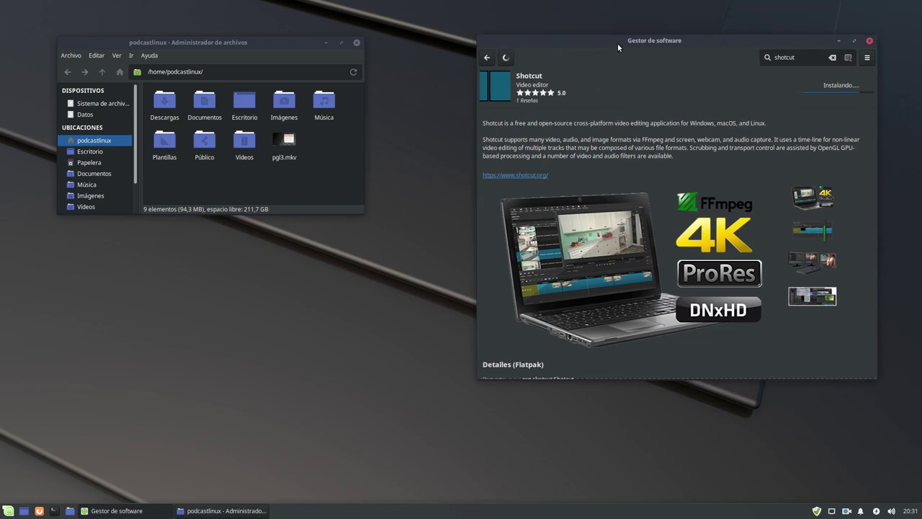
scroll(596, 240, "down", 3)
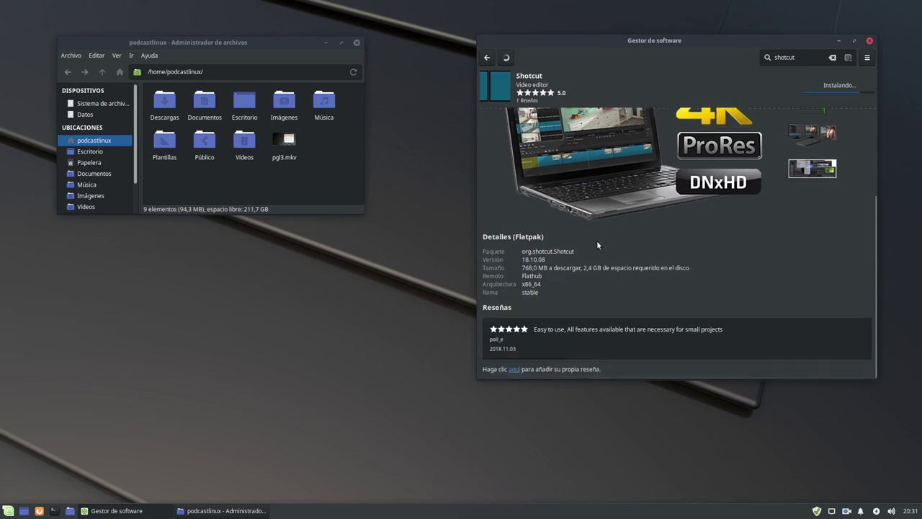
left_click(7, 511)
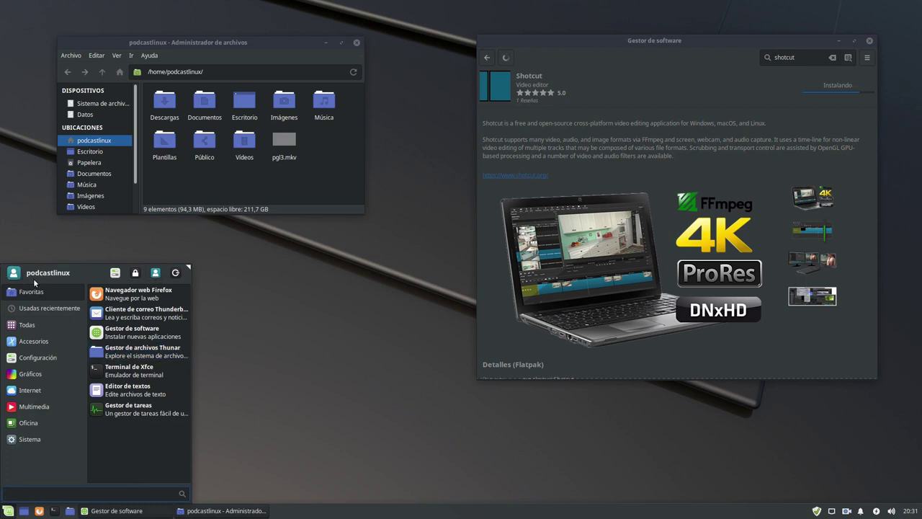
left_click(306, 443)
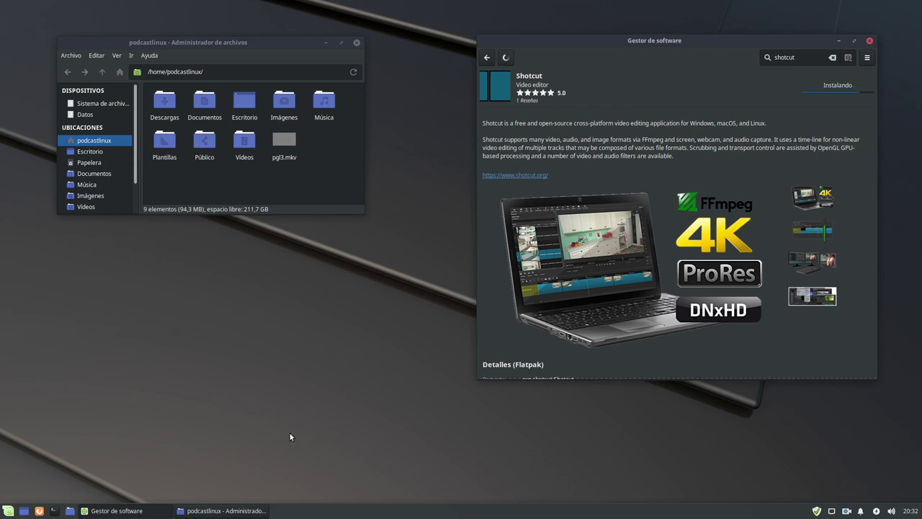
Step: Minimise the Gestor de software window and close the file manager to clear the desktop
left_click(837, 41)
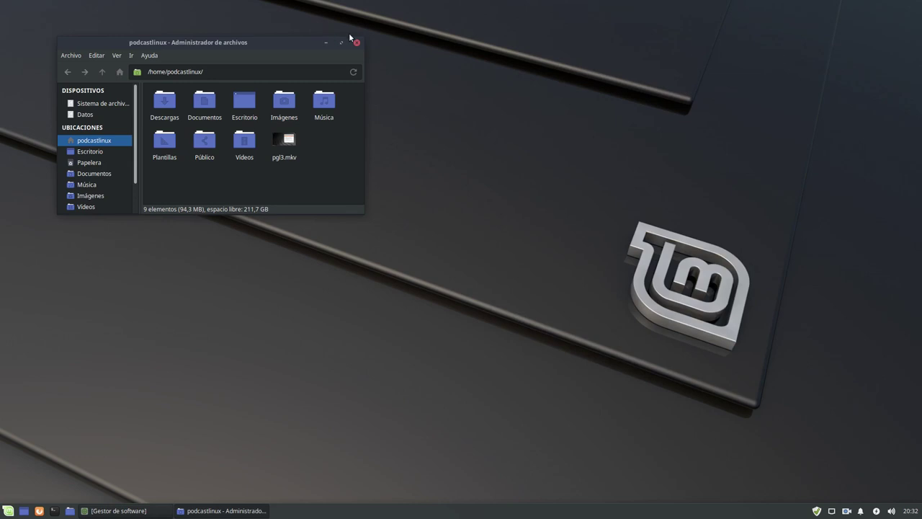
left_click(356, 42)
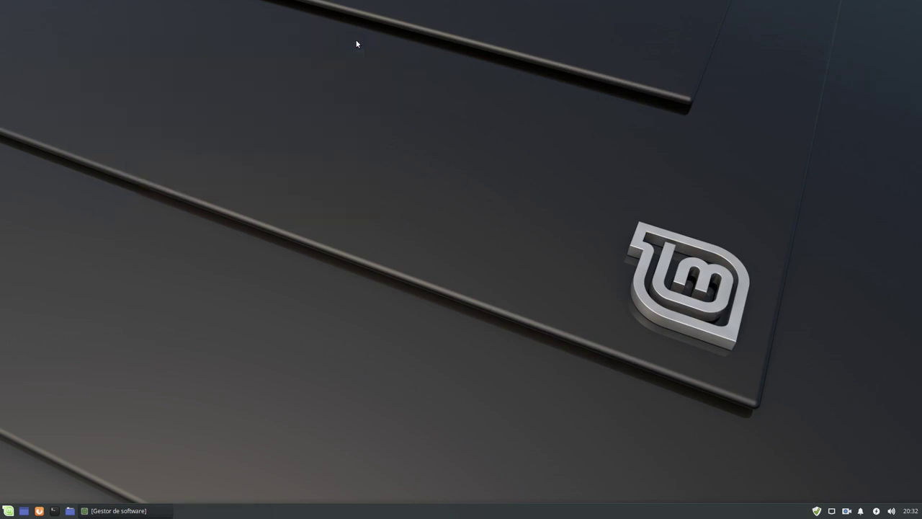